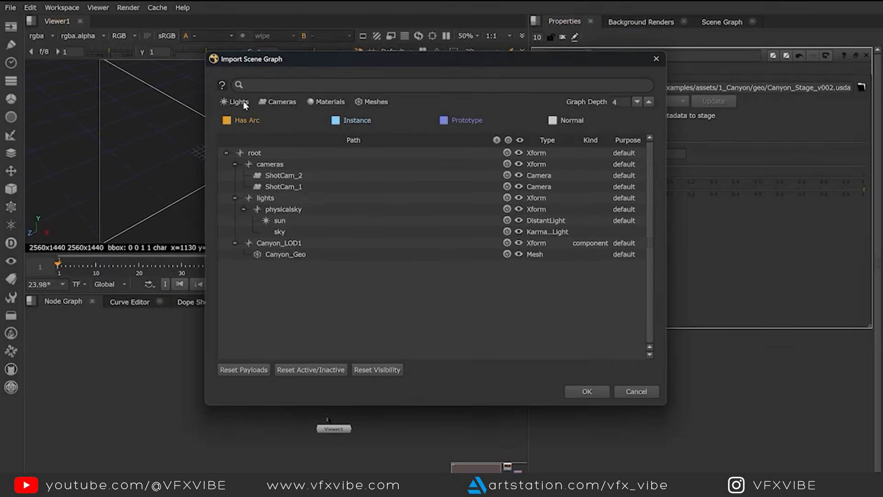
Set the graph depth to 3 for the canyon stage's scene graph import
{"action": "left_click", "coordinate": [618, 102]}
{"action": "type", "text": "3"}
{"action": "key", "text": "Return"}
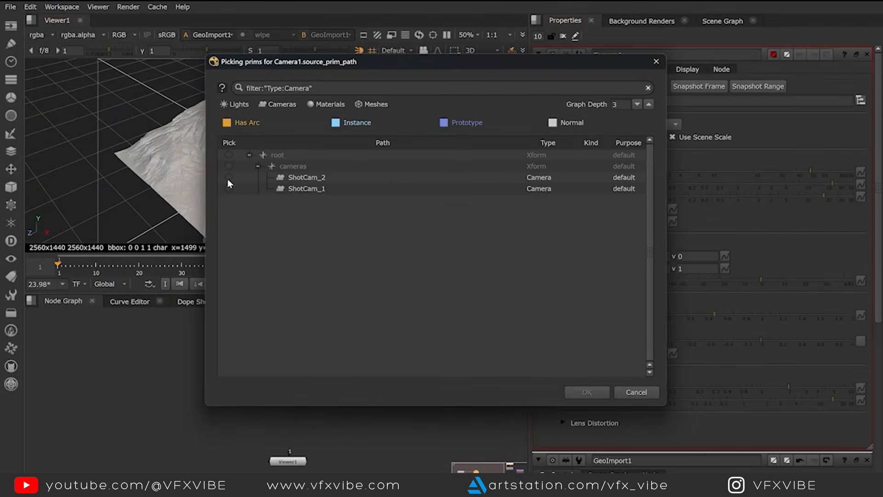
Pick ShotCam_2 as the camera's source prim and accept the choice
{"action": "left_click", "coordinate": [228, 177]}
{"action": "left_click", "coordinate": [587, 392]}
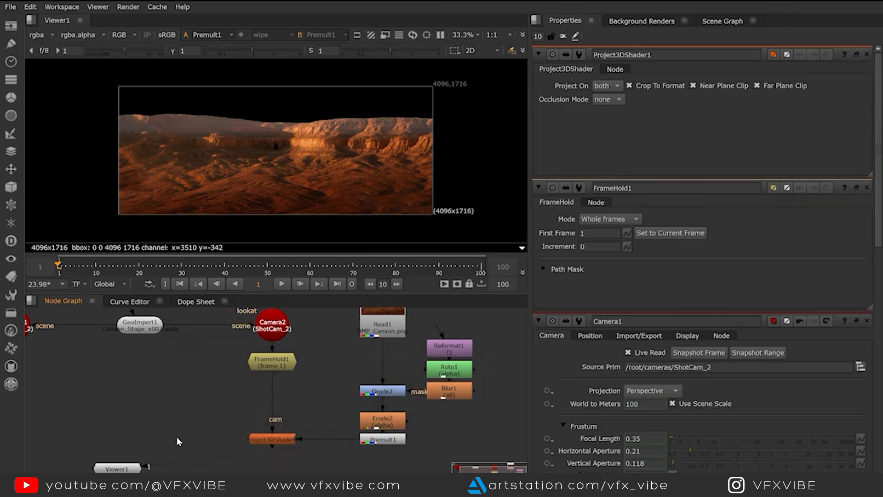
{"action": "double_click", "coordinate": [152, 432]}
{"action": "key", "text": "1"}
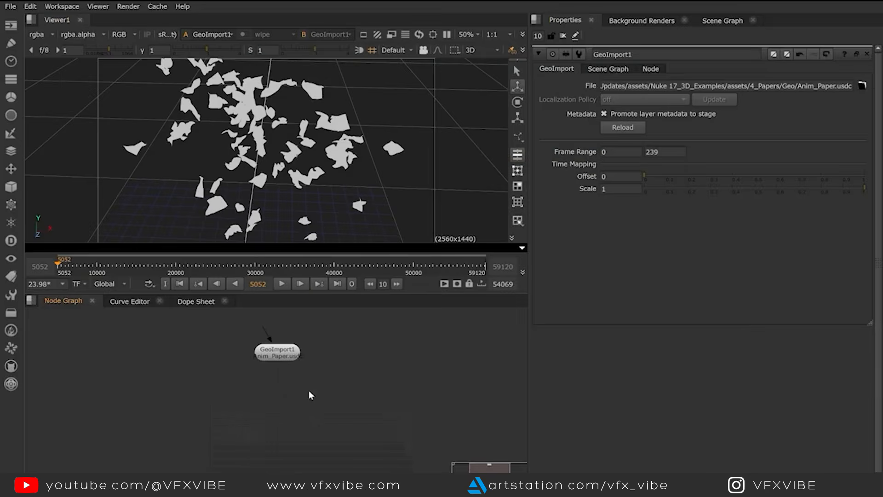
Add a GeoProjectUV node to the graph with the Anim_Paper geometry import
{"action": "key", "text": "Tab"}
{"action": "type", "text": "GeoProjectUV"}
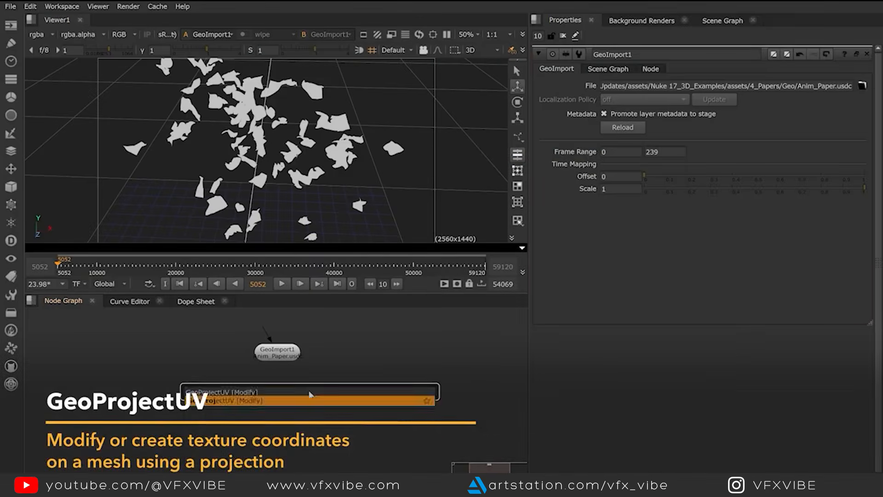
{"action": "key", "text": "Return"}
{"action": "key", "text": "ctrl+v"}
{"action": "left_click_drag", "start_coordinate": [270, 393], "coordinate": [205, 401]}
{"action": "left_click_drag", "start_coordinate": [205, 401], "coordinate": [185, 404]}
{"action": "left_click", "coordinate": [277, 408]}
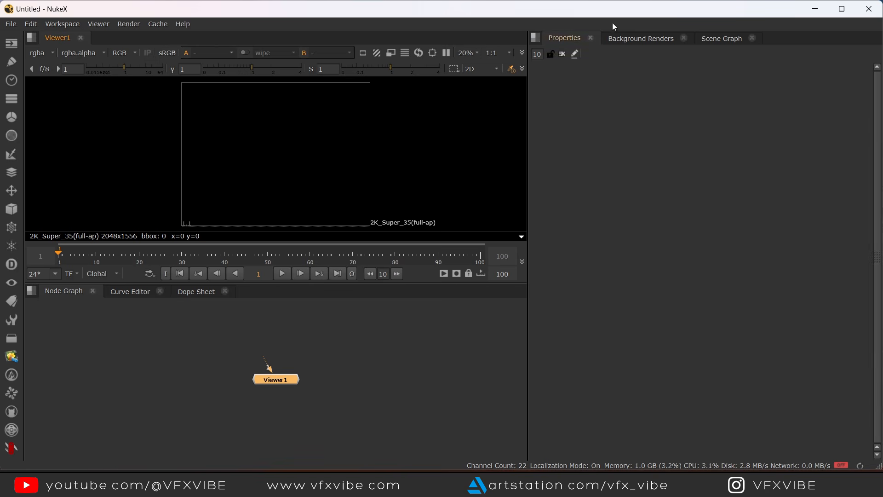
Add a GeoImport node and place it beside the viewer node in the empty script
{"action": "left_click", "coordinate": [331, 347]}
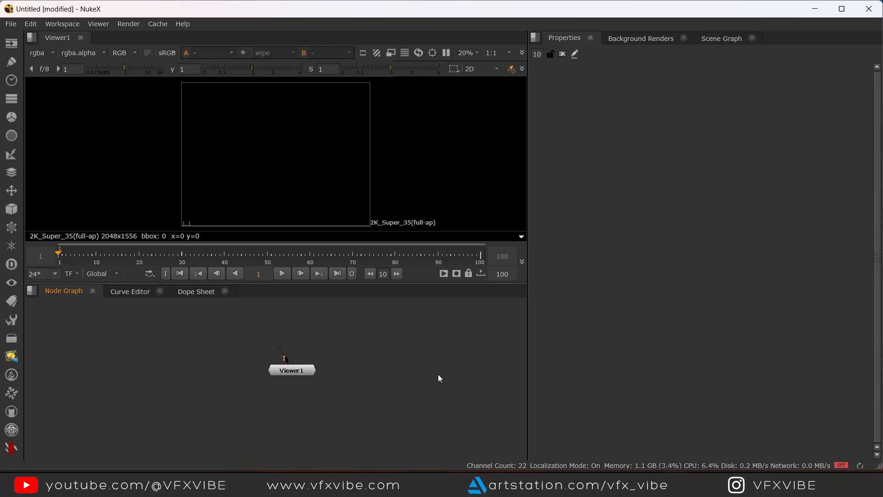
{"action": "key", "text": "Tab"}
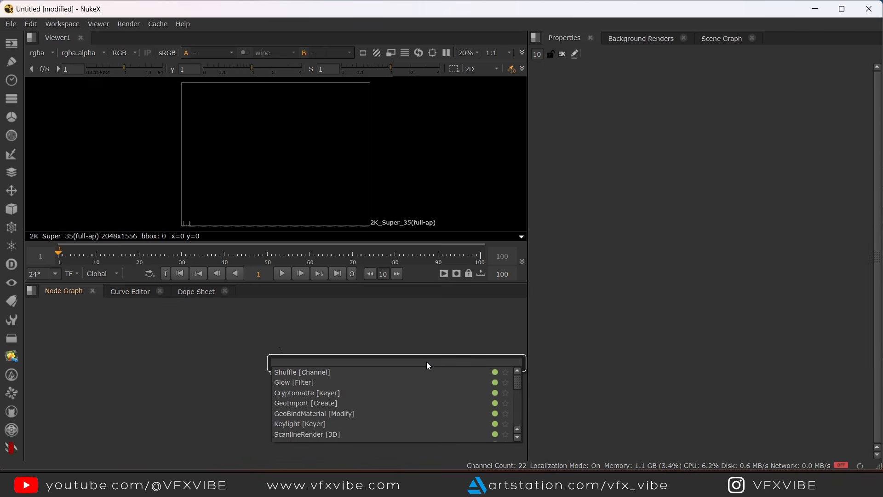
{"action": "type", "text": "geo"}
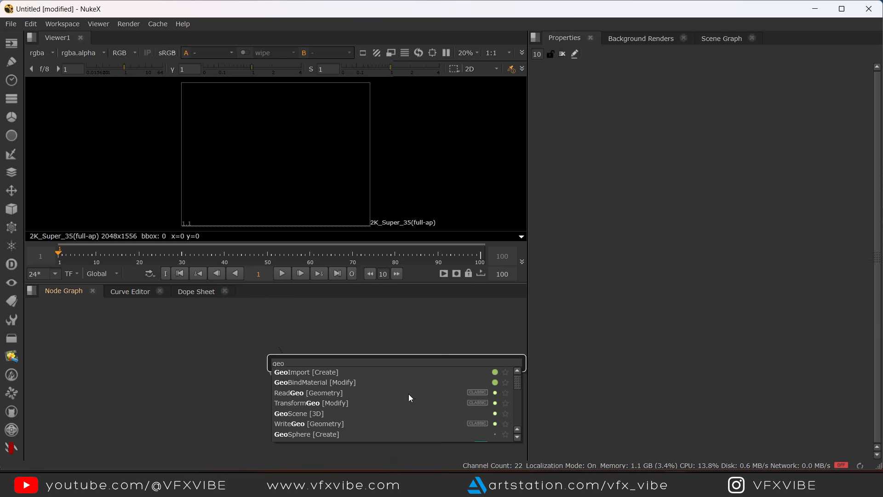
{"action": "left_click", "coordinate": [322, 373]}
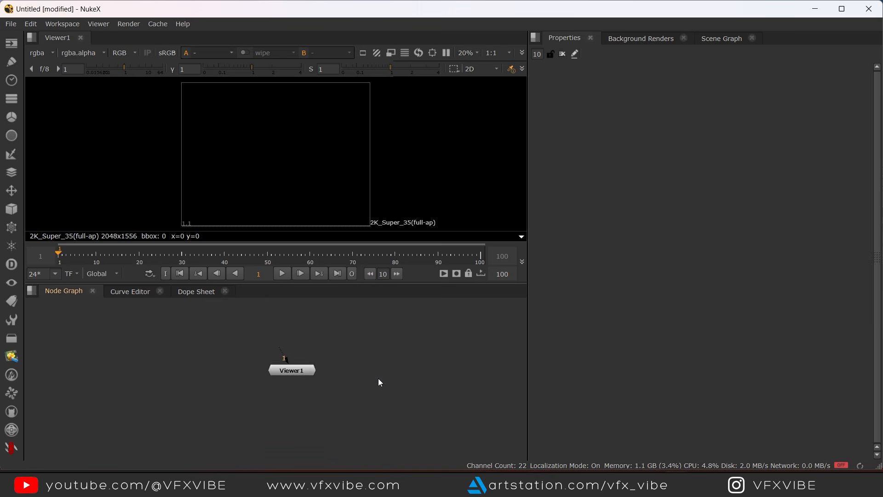
{"action": "left_click_drag", "start_coordinate": [393, 368], "coordinate": [330, 362]}
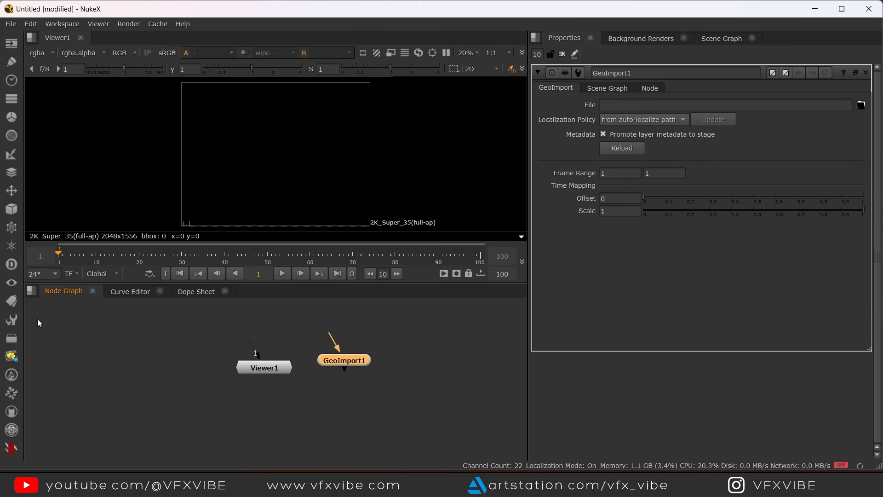
{"action": "left_click", "coordinate": [11, 211]}
{"action": "mouse_move", "coordinate": [49, 214]}
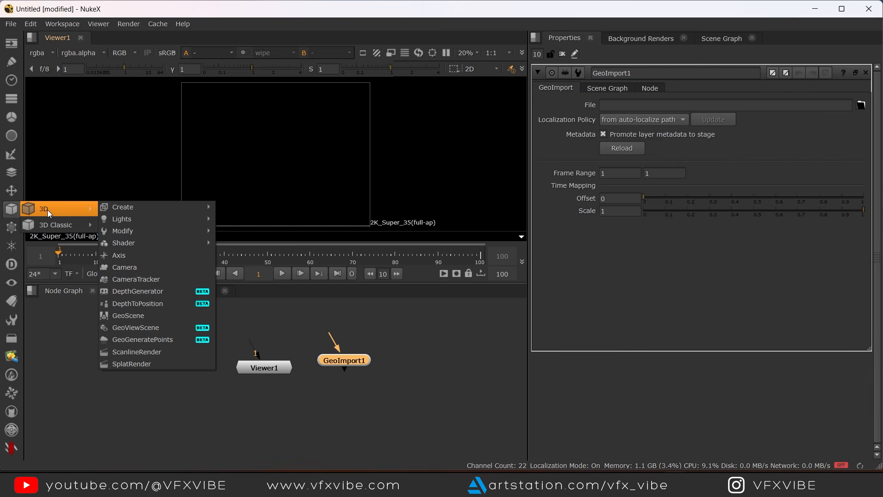
{"action": "mouse_move", "coordinate": [120, 208]}
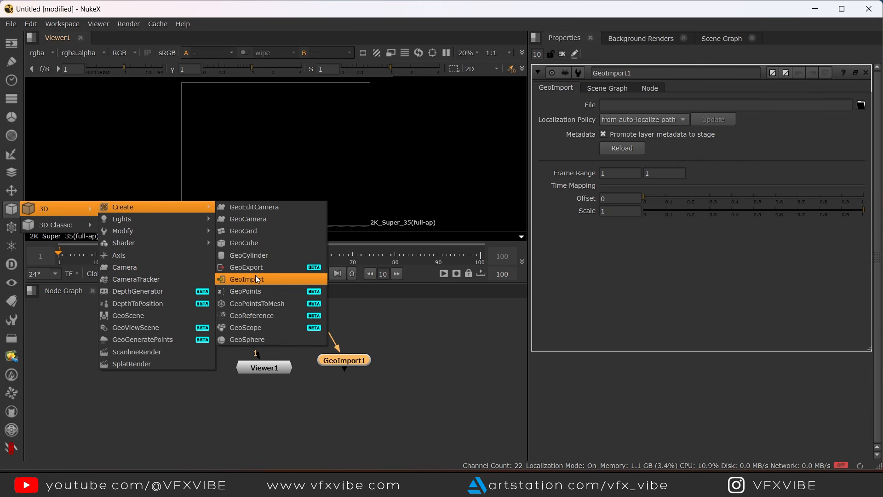
{"action": "left_click", "coordinate": [381, 396]}
{"action": "left_click_drag", "start_coordinate": [345, 360], "coordinate": [349, 359]}
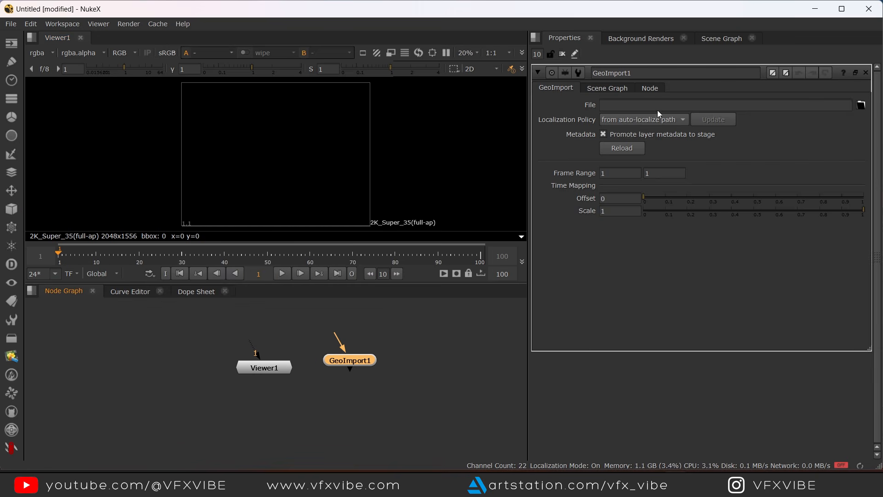
Load Robot_V004.usdc from the USD Export folder into the GeoImport node
{"action": "left_click", "coordinate": [862, 104]}
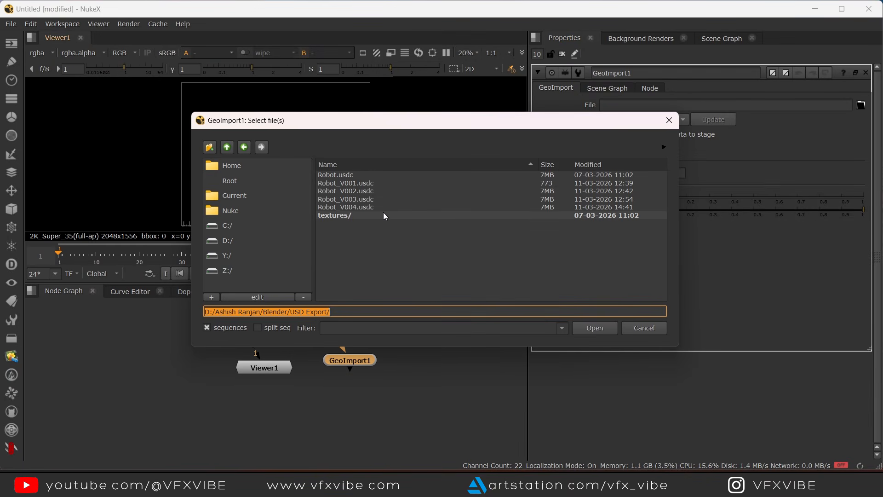
{"action": "left_click", "coordinate": [334, 208]}
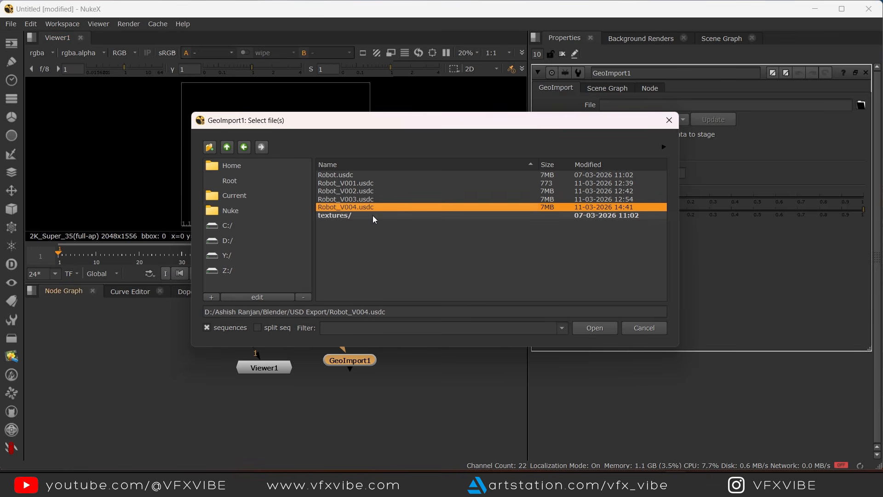
{"action": "left_click", "coordinate": [591, 329]}
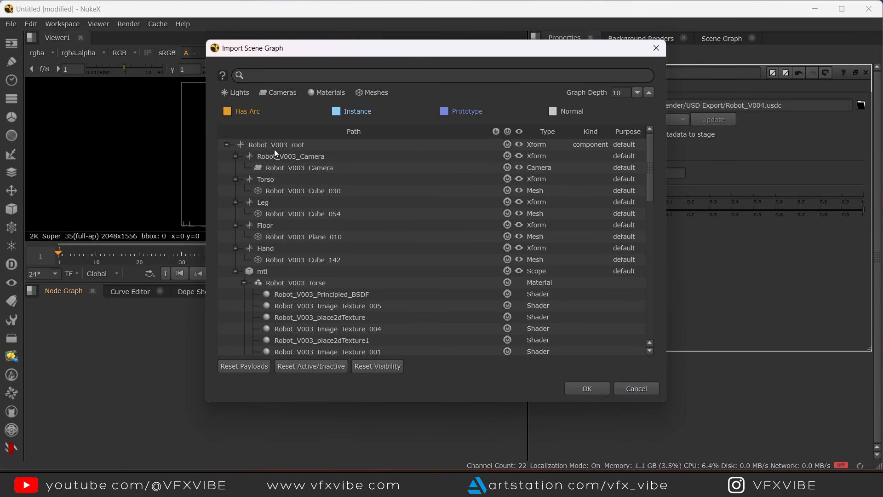
Examine the robot file's scene hierarchy, collapsing it to the camera, Torso, Leg, Floor, Hand and mtl prims under the root
{"action": "scroll", "coordinate": [291, 262], "scroll_direction": "down", "scroll_amount": 15}
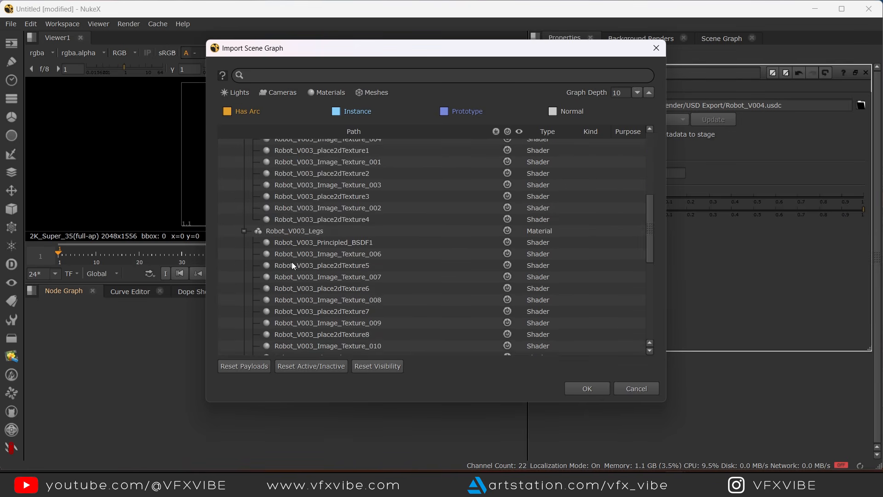
{"action": "scroll", "coordinate": [292, 267], "scroll_direction": "up", "scroll_amount": 15}
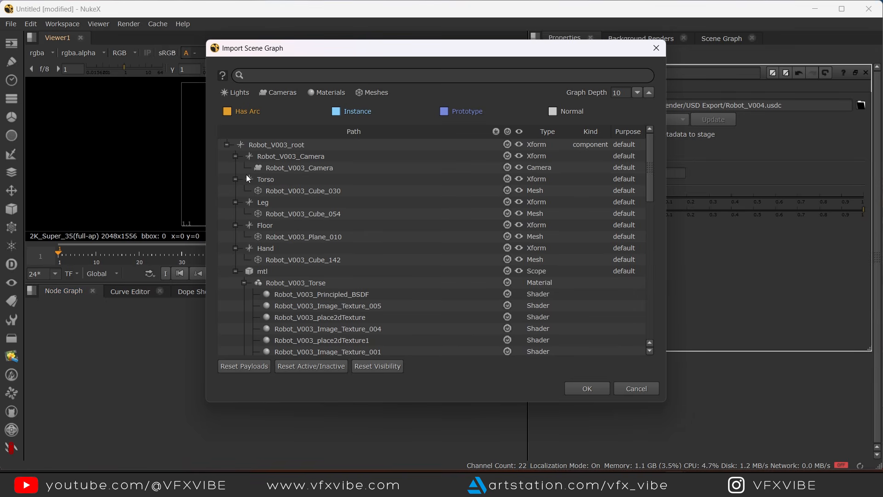
{"action": "left_click", "coordinate": [227, 145]}
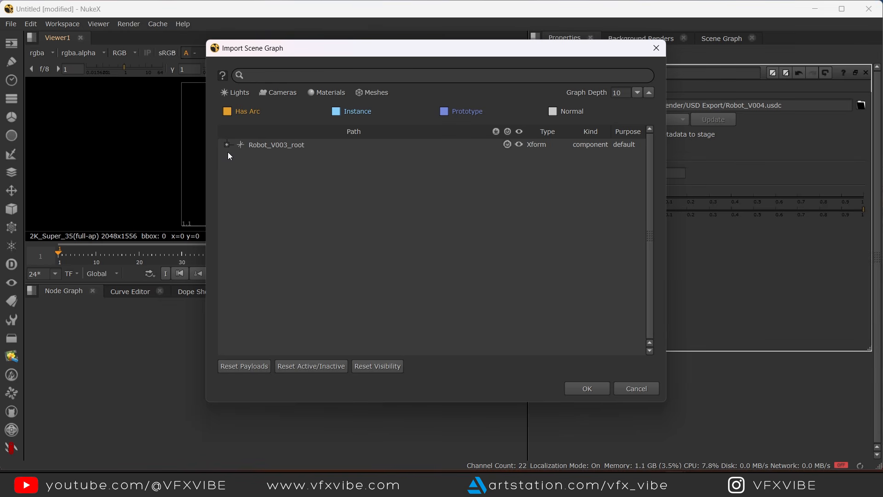
{"action": "left_click", "coordinate": [226, 145]}
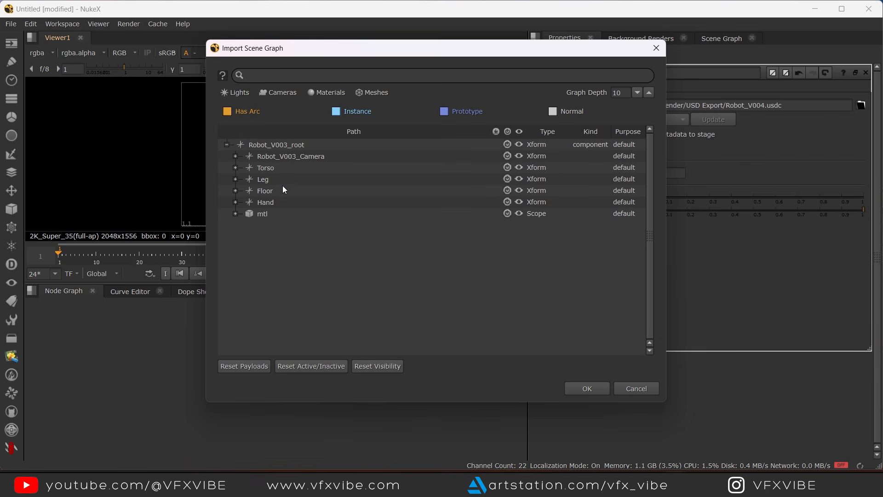
{"action": "left_click", "coordinate": [286, 157]}
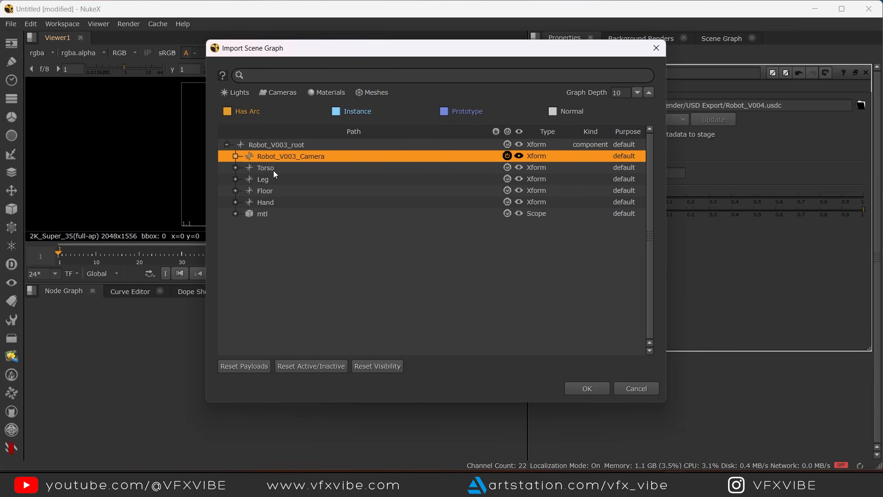
{"action": "left_click", "coordinate": [270, 169]}
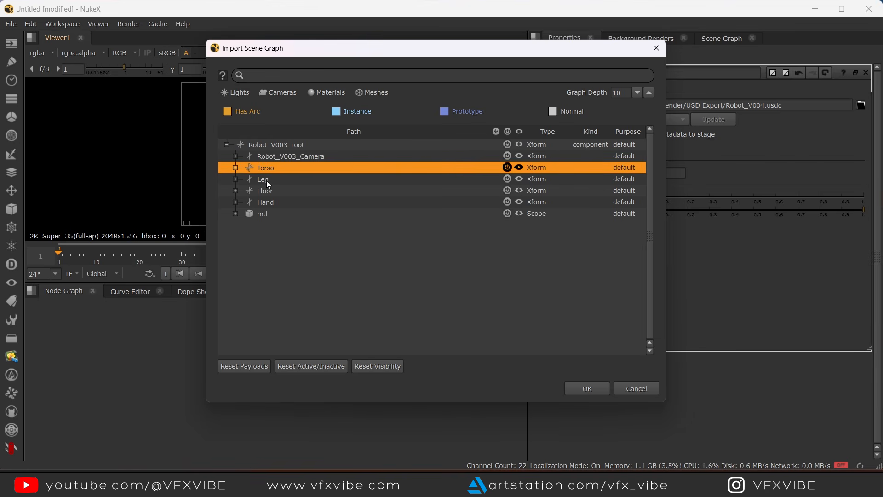
{"action": "left_click", "coordinate": [268, 183]}
{"action": "left_click", "coordinate": [267, 192]}
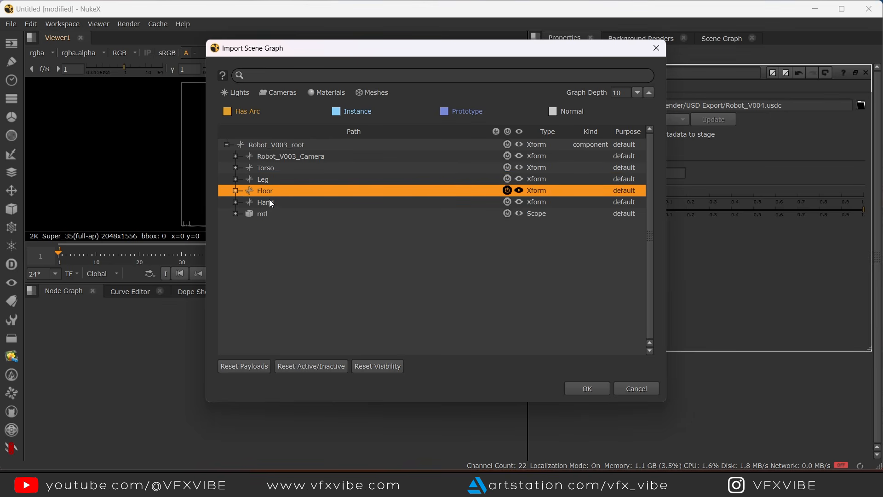
{"action": "left_click", "coordinate": [267, 204]}
{"action": "left_click", "coordinate": [259, 214]}
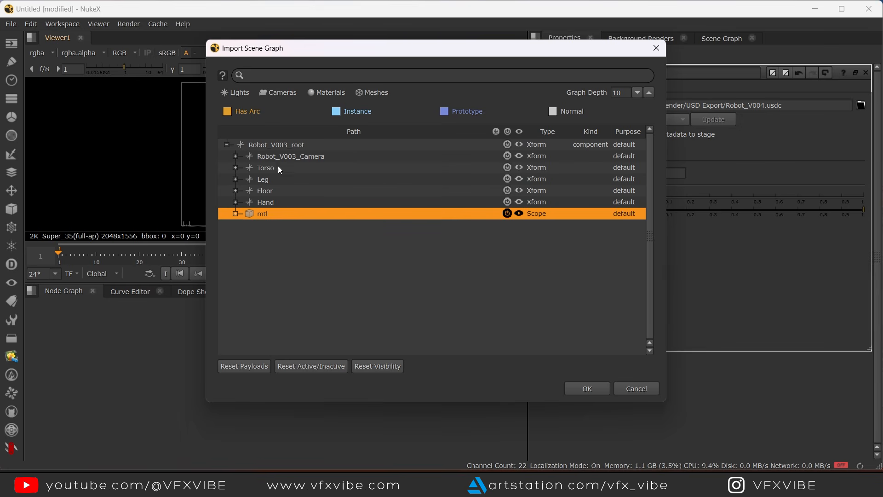
Accept the robot's scene graph import and display the GeoImport node in the viewer
{"action": "left_click", "coordinate": [598, 389]}
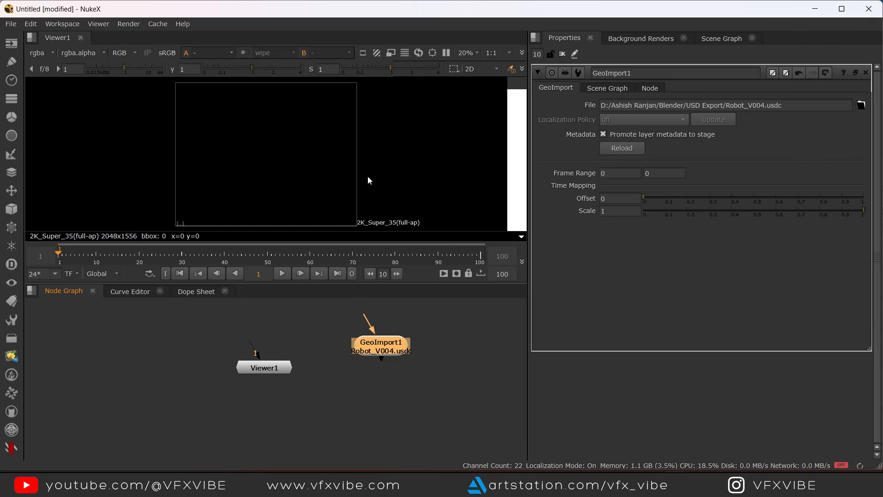
{"action": "key", "text": "1"}
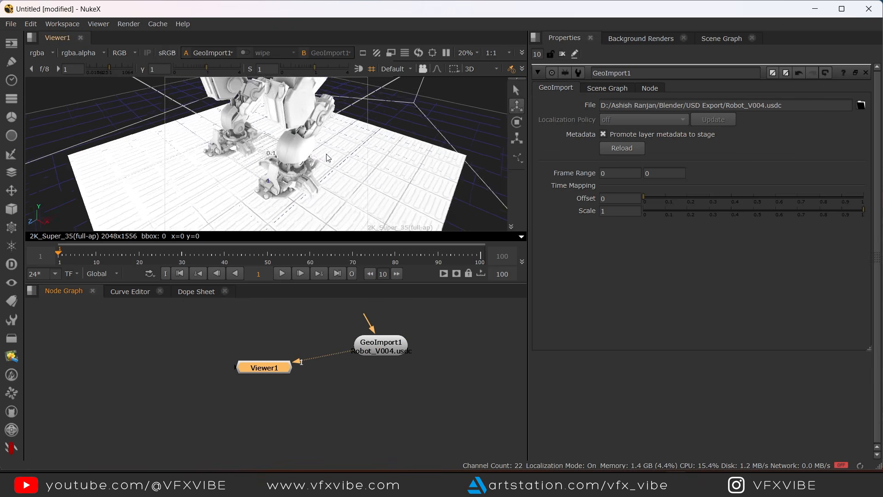
Examine the imported robot and its floor from several angles and distances in the 3D view
{"action": "left_click_drag", "start_coordinate": [295, 177], "coordinate": [317, 131], "text": "ctrl"}
{"action": "key", "text": "super"}
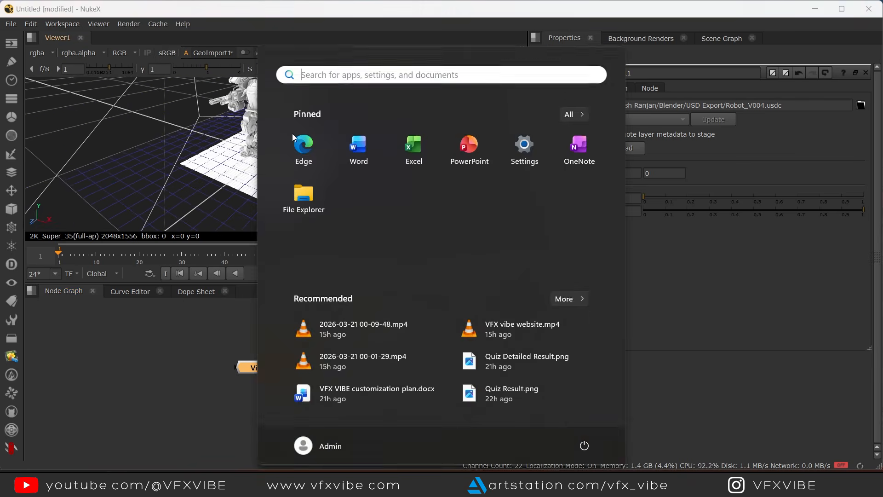
{"action": "left_click", "coordinate": [198, 151]}
{"action": "left_click_drag", "start_coordinate": [258, 169], "coordinate": [294, 170], "text": "alt"}
{"action": "scroll", "coordinate": [294, 171], "scroll_direction": "up", "scroll_amount": 6}
{"action": "scroll", "coordinate": [294, 171], "scroll_direction": "down", "scroll_amount": 12}
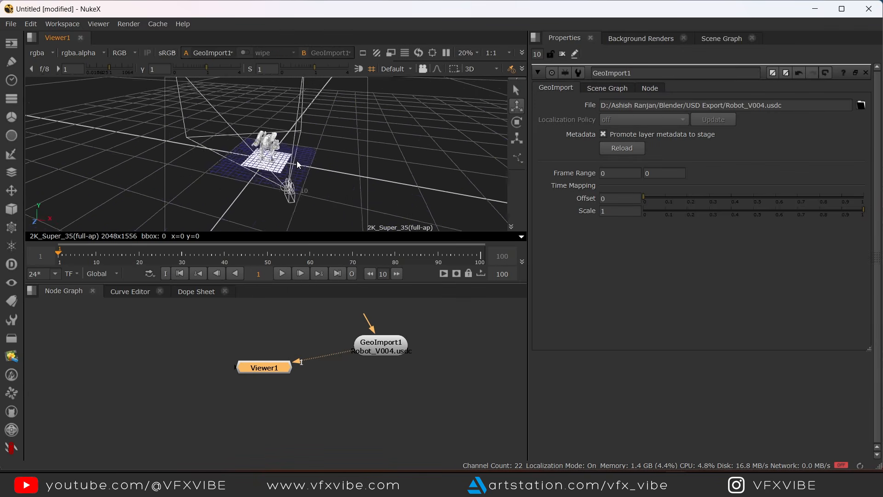
{"action": "scroll", "coordinate": [293, 173], "scroll_direction": "up", "scroll_amount": 2}
{"action": "scroll", "coordinate": [298, 214], "scroll_direction": "up", "scroll_amount": 3}
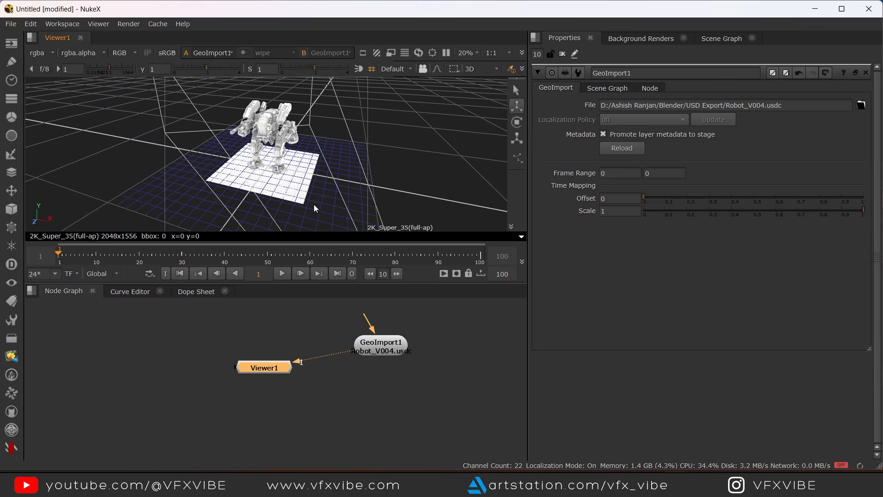
{"action": "scroll", "coordinate": [271, 175], "scroll_direction": "up", "scroll_amount": 5}
{"action": "left_click_drag", "start_coordinate": [271, 174], "coordinate": [299, 146], "text": "ctrl"}
{"action": "scroll", "coordinate": [299, 146], "scroll_direction": "down", "scroll_amount": 3}
{"action": "scroll", "coordinate": [299, 146], "scroll_direction": "up", "scroll_amount": 2}
Arrange the GeoImport node straight above the viewer node in the node graph
{"action": "left_click_drag", "start_coordinate": [374, 348], "coordinate": [256, 312]}
{"action": "key", "text": "f"}
{"action": "left_click_drag", "start_coordinate": [288, 380], "coordinate": [288, 354]}
Add a GeoScene node below the viewer node with its A input connected to the robot's GeoImport node
{"action": "middle_click_drag", "start_coordinate": [349, 382], "coordinate": [327, 345]}
{"action": "scroll", "coordinate": [328, 345], "scroll_direction": "up", "scroll_amount": 1}
{"action": "left_click", "coordinate": [341, 367]}
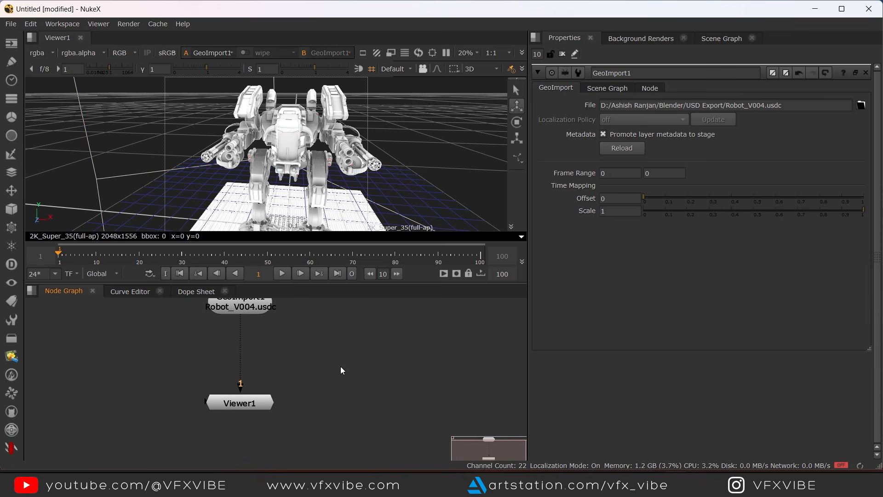
{"action": "key", "text": "Tab"}
{"action": "type", "text": "sceneoScene [3D"}
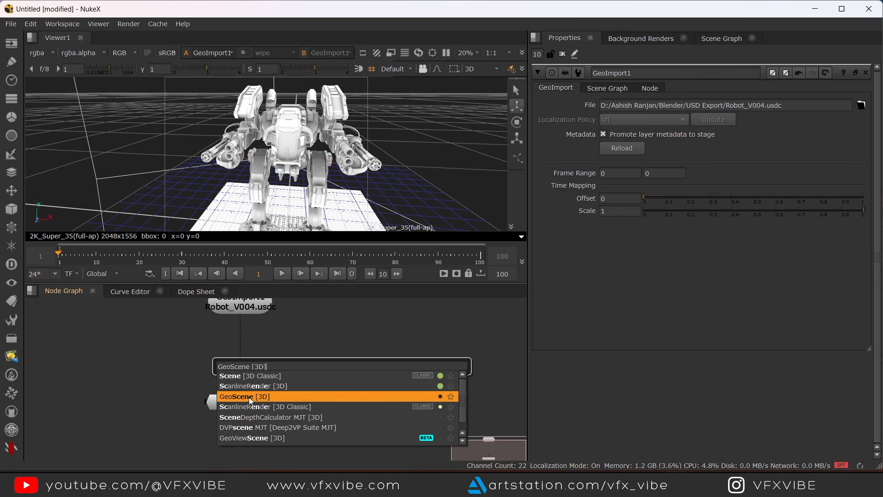
{"action": "left_click", "coordinate": [249, 396]}
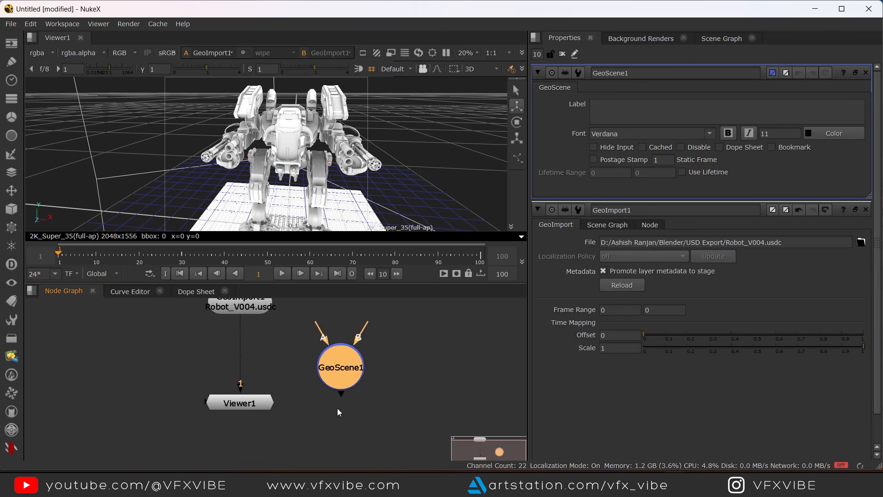
{"action": "left_click_drag", "start_coordinate": [324, 424], "coordinate": [263, 459]}
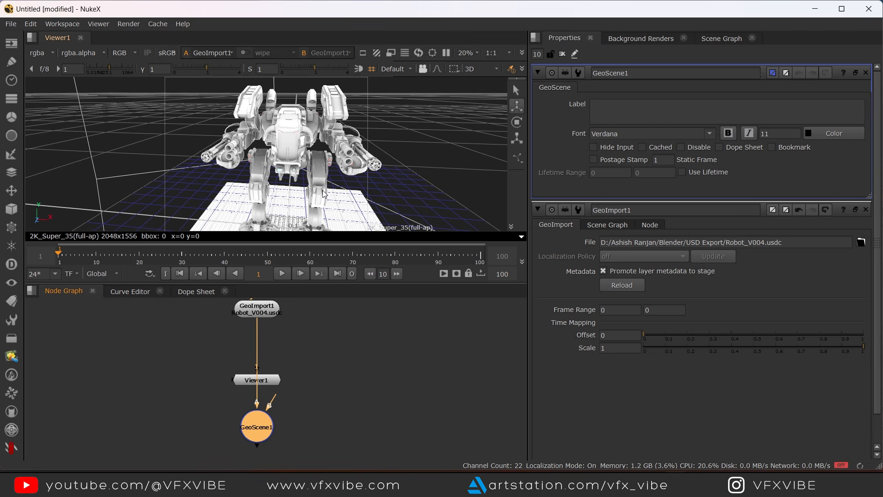
Add a new-system 3D Camera node in the free space beside the GeoScene node
{"action": "left_click", "coordinate": [364, 347]}
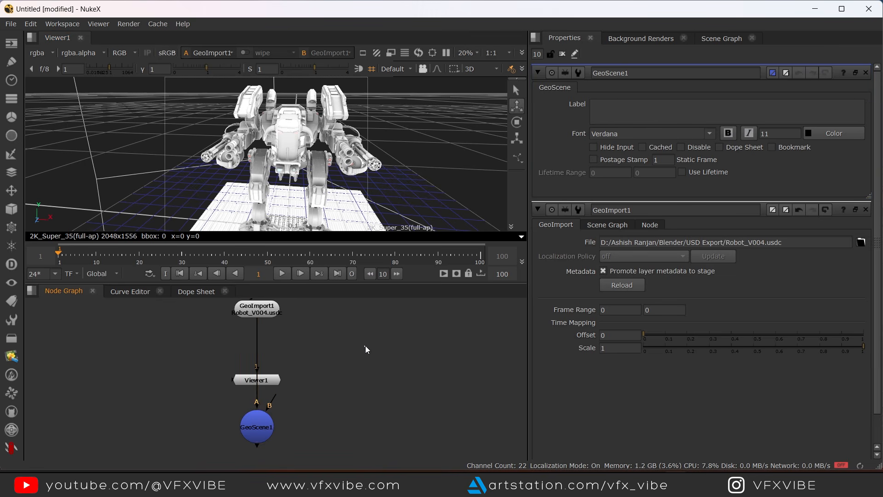
{"action": "key", "text": "Tab"}
{"action": "type", "text": "camera"}
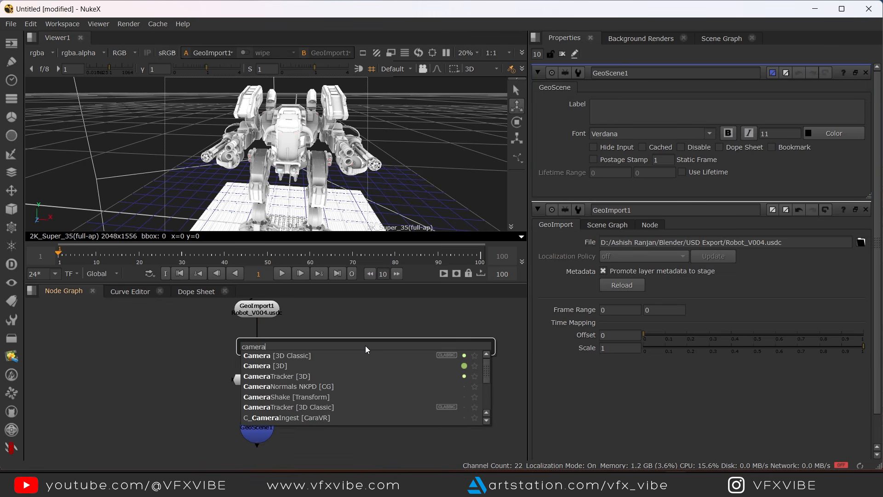
{"action": "key", "text": "Return"}
{"action": "scroll", "coordinate": [347, 382], "scroll_direction": "down", "scroll_amount": 2}
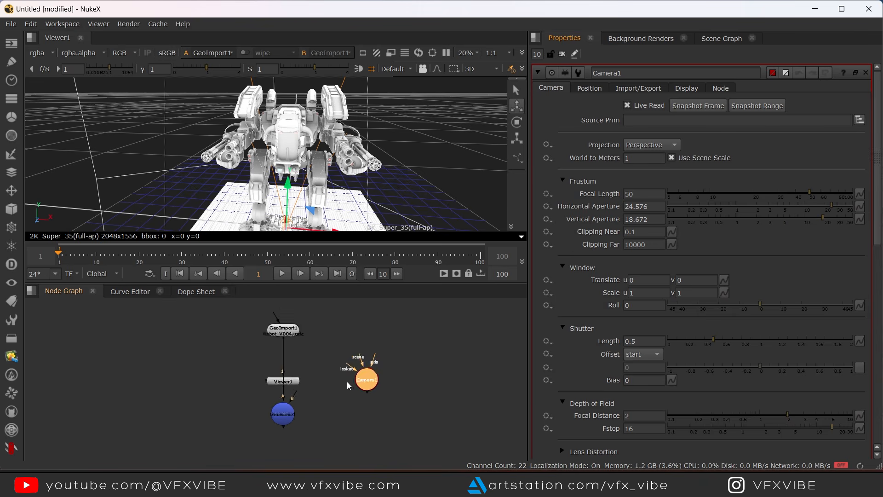
Connect the camera's scene input to the robot's GeoImport node and route the connection around a corner with a dot
{"action": "scroll", "coordinate": [346, 381], "scroll_direction": "up", "scroll_amount": 3}
{"action": "middle_click_drag", "start_coordinate": [348, 378], "coordinate": [358, 417]}
{"action": "left_click_drag", "start_coordinate": [381, 378], "coordinate": [257, 335]}
{"action": "left_click_drag", "start_coordinate": [390, 426], "coordinate": [395, 449]}
{"action": "left_click_drag", "start_coordinate": [325, 389], "coordinate": [400, 336], "text": "ctrl"}
{"action": "middle_click_drag", "start_coordinate": [404, 445], "coordinate": [376, 399]}
{"action": "left_click", "coordinate": [376, 399]}
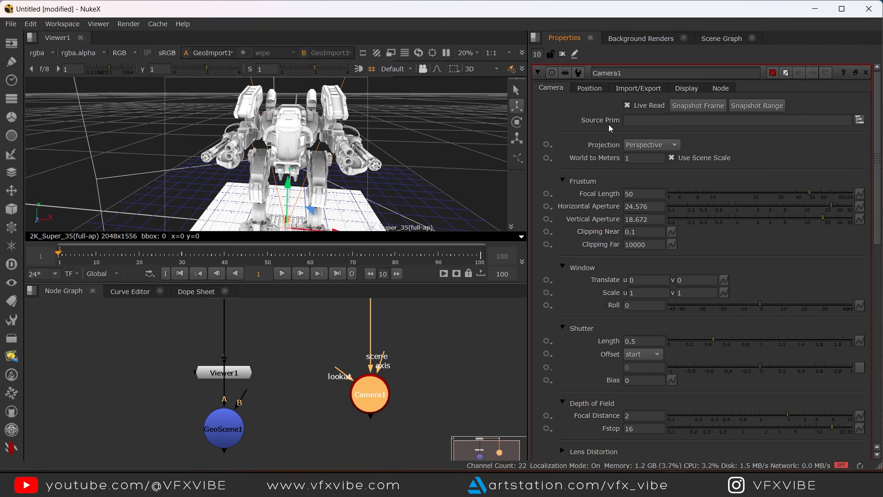
Inspect the robot GeoImport node's scene graph hierarchy for its camera and body parts
{"action": "middle_click_drag", "start_coordinate": [226, 343], "coordinate": [264, 441]}
{"action": "double_click", "coordinate": [258, 387]}
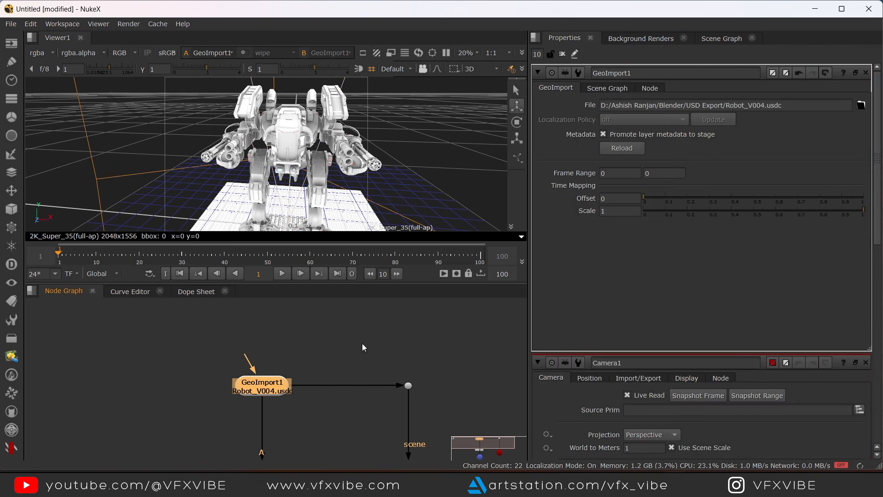
{"action": "left_click", "coordinate": [607, 89]}
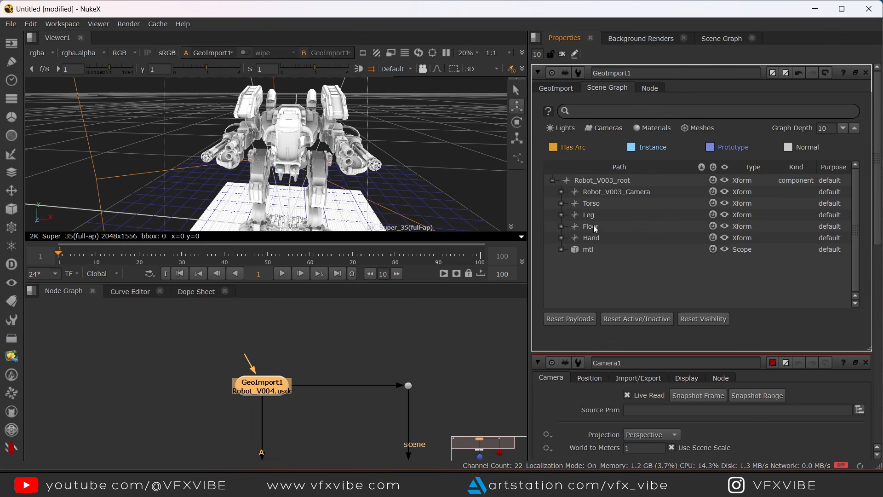
{"action": "left_click", "coordinate": [561, 89]}
Open the camera node's properties and limit the number of simultaneously open node properties to 1
{"action": "middle_click_drag", "start_coordinate": [378, 404], "coordinate": [329, 368]}
{"action": "middle_click_drag", "start_coordinate": [352, 432], "coordinate": [334, 376]}
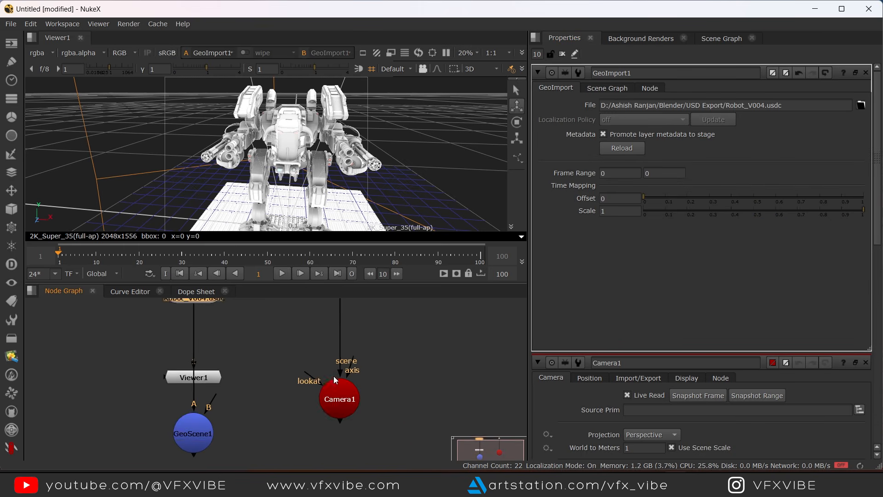
{"action": "double_click", "coordinate": [344, 401]}
{"action": "left_click_drag", "start_coordinate": [542, 57], "coordinate": [502, 58]}
{"action": "type", "text": "1"}
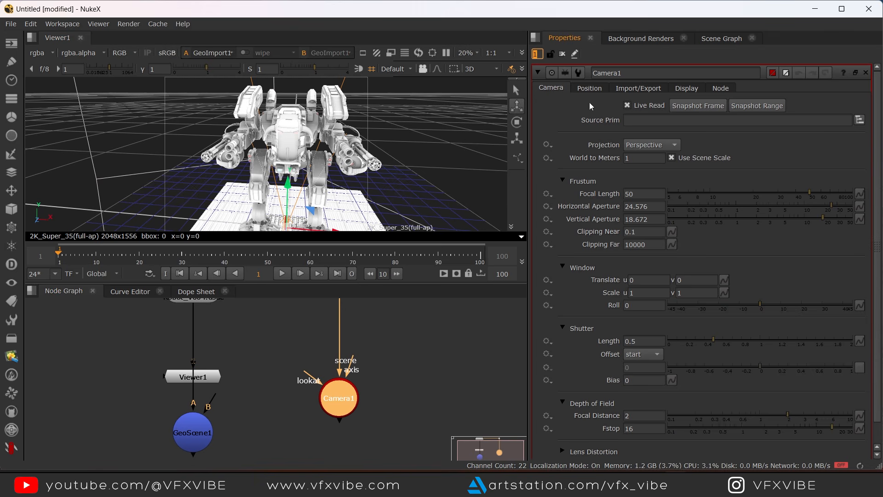
Set the camera's source prim to /Robot_V003_root/Robot_V003_Camera/Robot_V003_Camera and check its placement in the 3D view
{"action": "left_click", "coordinate": [859, 120]}
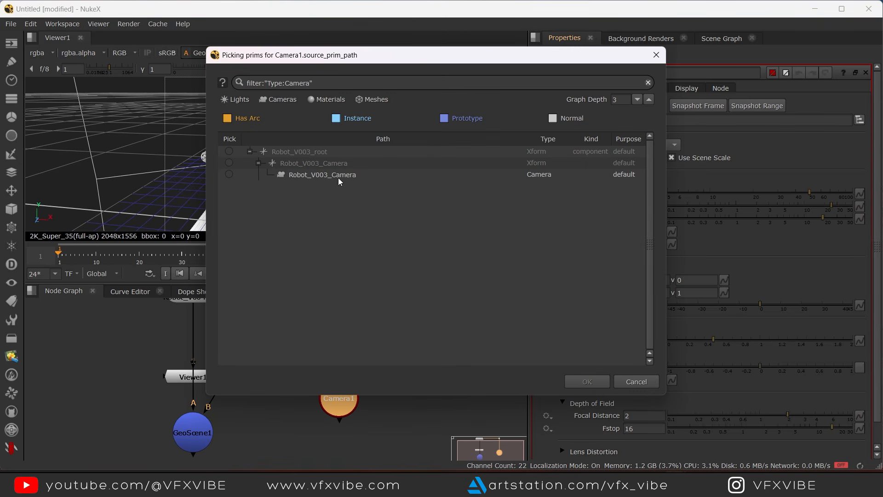
{"action": "left_click", "coordinate": [229, 174]}
{"action": "left_click", "coordinate": [587, 381]}
{"action": "scroll", "coordinate": [385, 206], "scroll_direction": "down", "scroll_amount": 6}
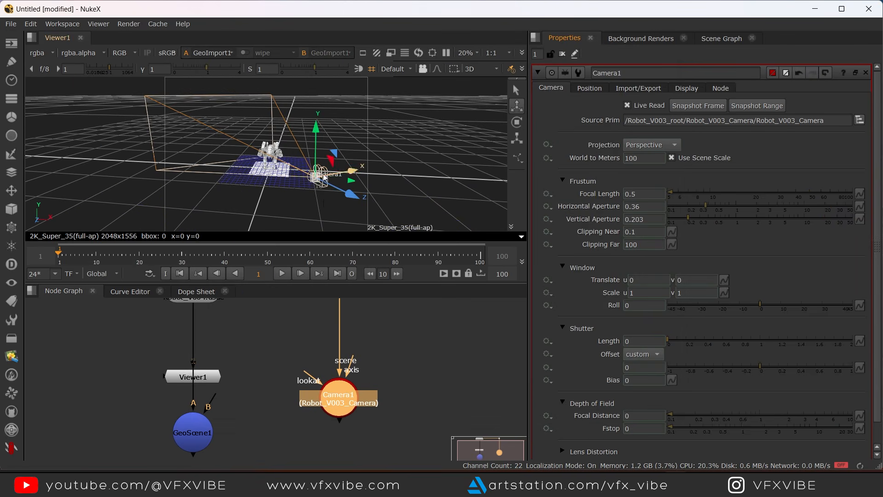
{"action": "scroll", "coordinate": [386, 206], "scroll_direction": "up", "scroll_amount": 1}
{"action": "right_click", "coordinate": [447, 187]}
{"action": "right_click_drag", "start_coordinate": [422, 181], "coordinate": [348, 210], "text": "alt"}
Connect the GeoScene node's B input to the camera node
{"action": "middle_click_drag", "start_coordinate": [343, 418], "coordinate": [329, 378]}
{"action": "left_click_drag", "start_coordinate": [229, 346], "coordinate": [359, 382]}
{"action": "scroll", "coordinate": [299, 403], "scroll_direction": "down", "scroll_amount": 1}
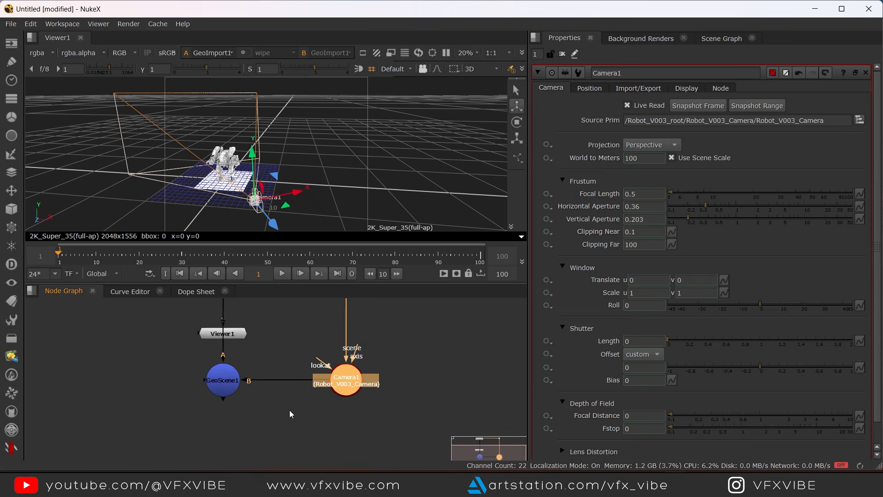
Add a new-system 3D ScanlineRender node below the GeoScene and camera nodes
{"action": "middle_click_drag", "start_coordinate": [288, 410], "coordinate": [307, 341]}
{"action": "left_click", "coordinate": [294, 382]}
{"action": "key", "text": "Tab"}
{"action": "type", "text": "scan"}
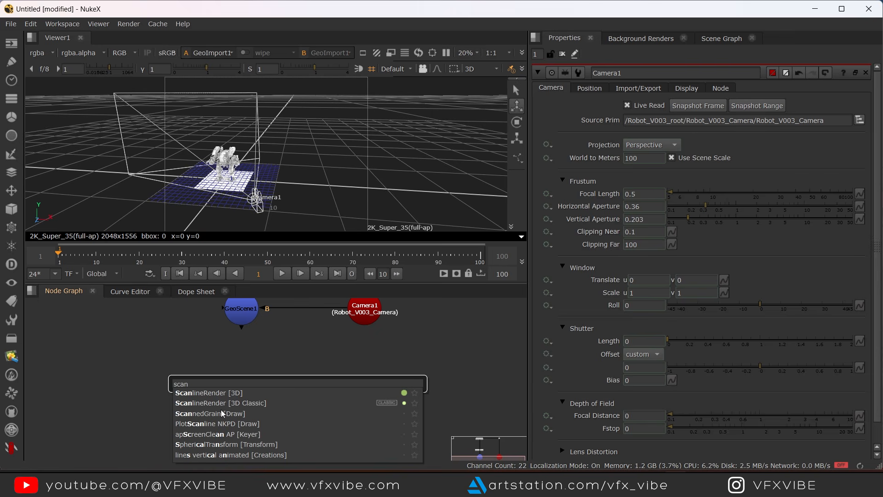
{"action": "left_click", "coordinate": [225, 392]}
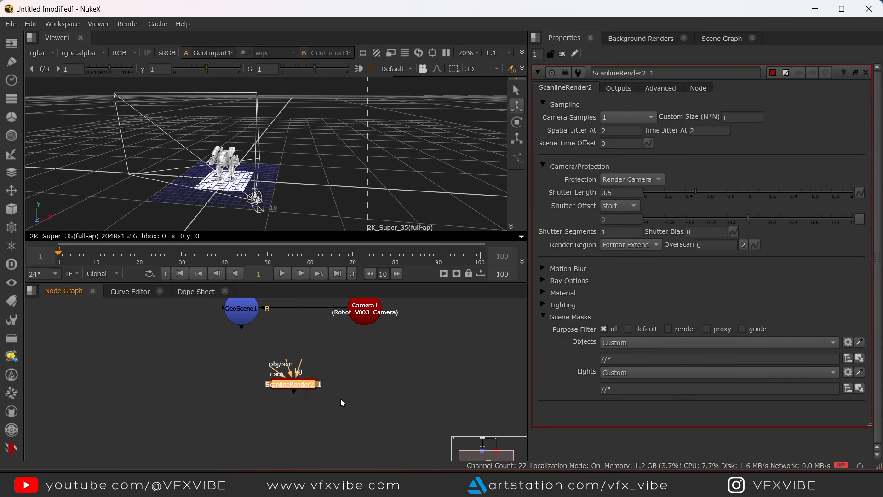
Add a 3D Classic ScanlineRender node beside the new one for comparison, and delete it
{"action": "key", "text": "Tab"}
{"action": "type", "text": "sca"}
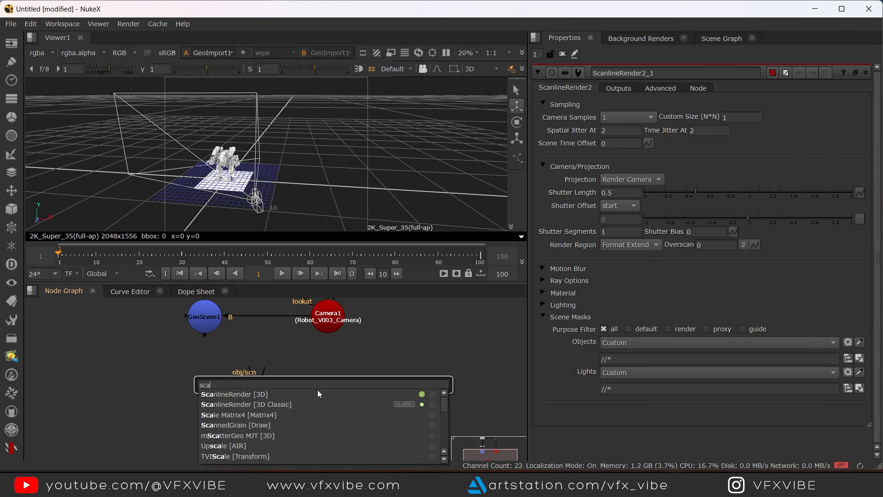
{"action": "left_click", "coordinate": [278, 404]}
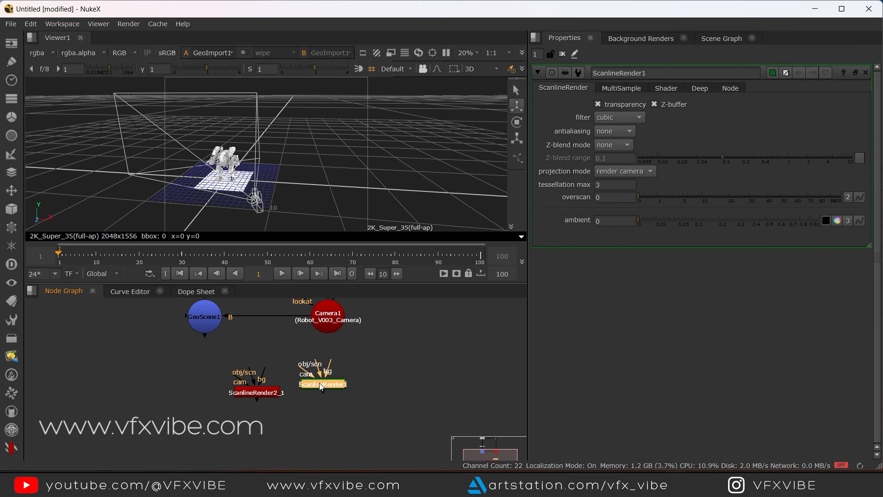
{"action": "left_click", "coordinate": [363, 408]}
{"action": "left_click_drag", "start_coordinate": [291, 348], "coordinate": [373, 419]}
{"action": "left_click_drag", "start_coordinate": [261, 391], "coordinate": [233, 397]}
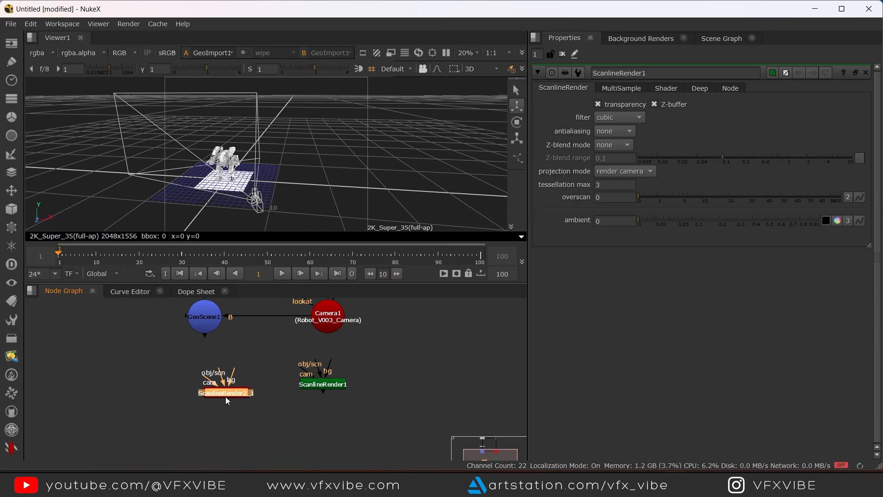
{"action": "left_click_drag", "start_coordinate": [275, 356], "coordinate": [396, 428]}
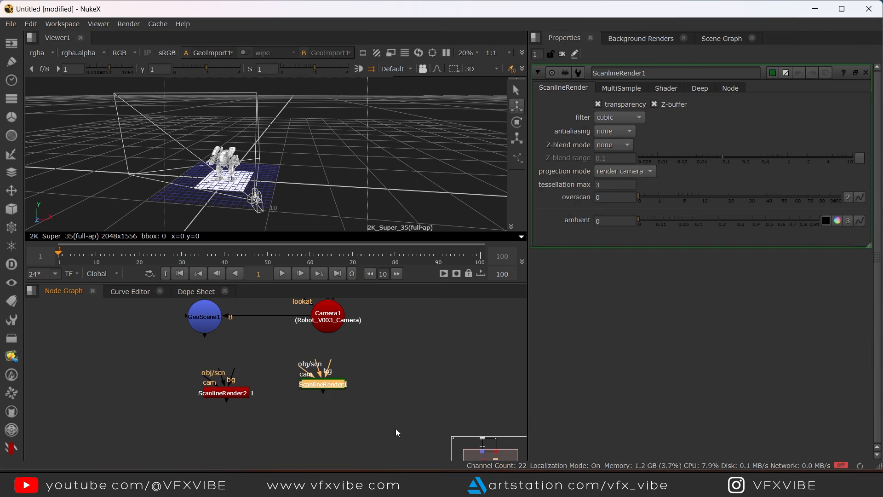
{"action": "key", "text": "Delete"}
Connect the ScanlineRender's obj/scn input to GeoScene and its cam input to the camera through a dot, aligning the node below GeoScene
{"action": "scroll", "coordinate": [220, 377], "scroll_direction": "up", "scroll_amount": 2}
{"action": "left_click_drag", "start_coordinate": [220, 377], "coordinate": [192, 313]}
{"action": "left_click_drag", "start_coordinate": [229, 410], "coordinate": [198, 431]}
{"action": "left_click_drag", "start_coordinate": [163, 403], "coordinate": [358, 313]}
{"action": "scroll", "coordinate": [357, 313], "scroll_direction": "down", "scroll_amount": 3}
{"action": "left_click_drag", "start_coordinate": [311, 357], "coordinate": [352, 387], "text": "ctrl"}
{"action": "left_click_drag", "start_coordinate": [310, 367], "coordinate": [193, 422]}
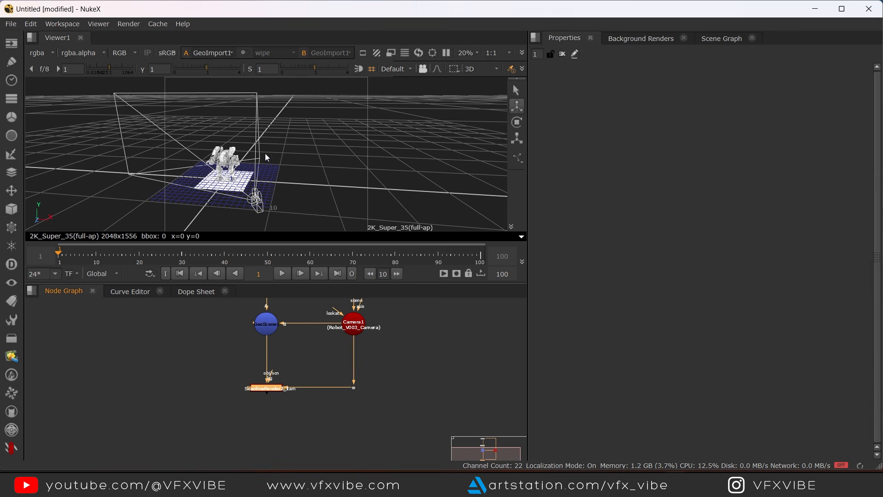
Display the ScanlineRender output in the 2D viewer and inspect the rendered robot at full viewer size
{"action": "key", "text": "1"}
{"action": "key", "text": "Tab"}
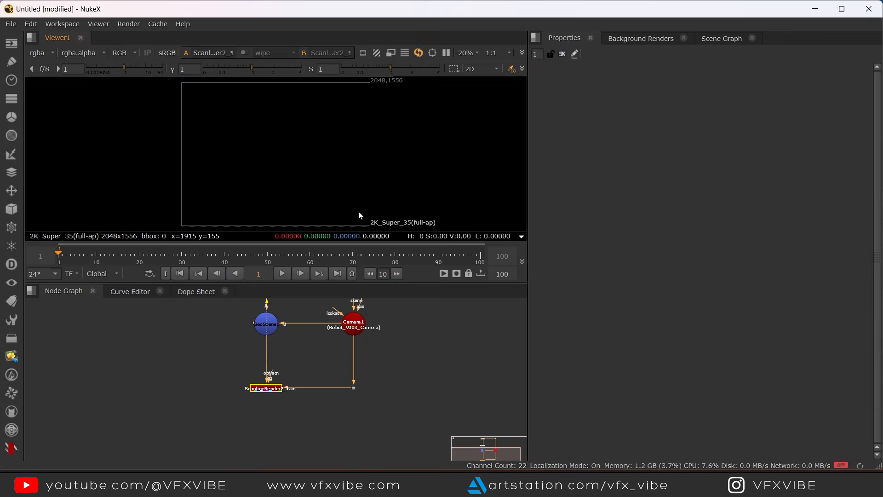
{"action": "key", "text": "space"}
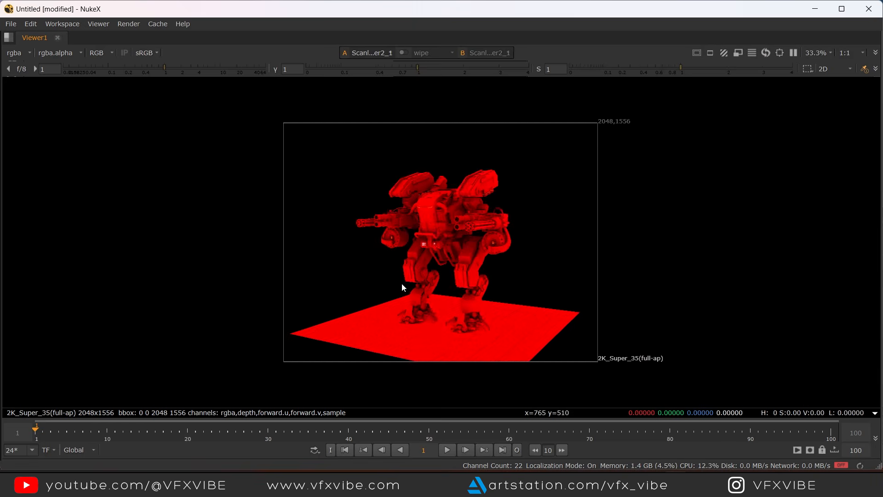
{"action": "scroll", "coordinate": [450, 230], "scroll_direction": "up", "scroll_amount": 2}
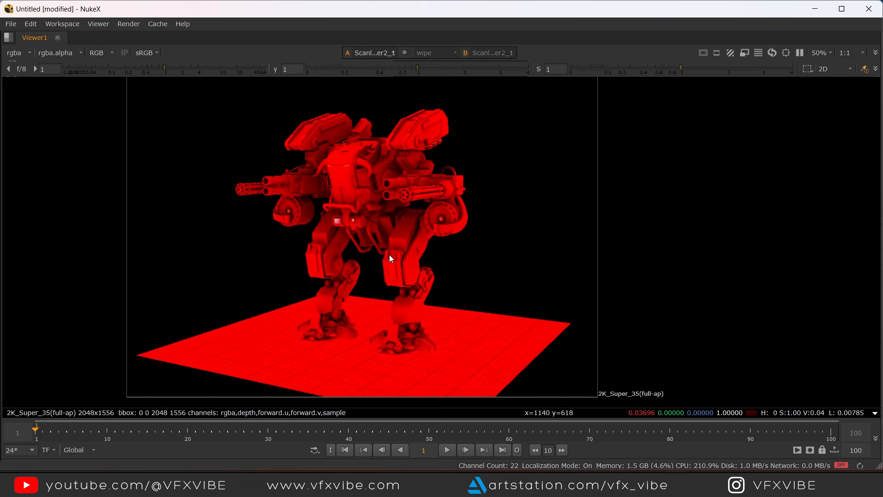
{"action": "middle_click_drag", "start_coordinate": [390, 279], "coordinate": [405, 293]}
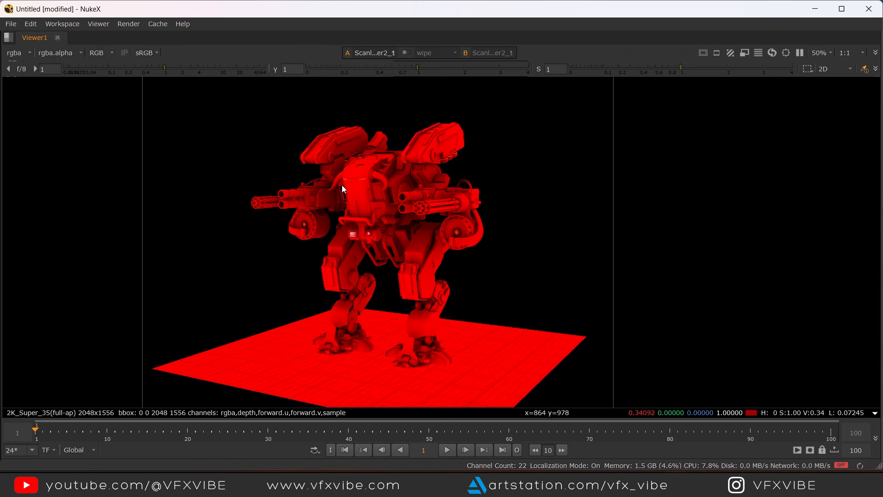
{"action": "scroll", "coordinate": [372, 216], "scroll_direction": "down", "scroll_amount": 2}
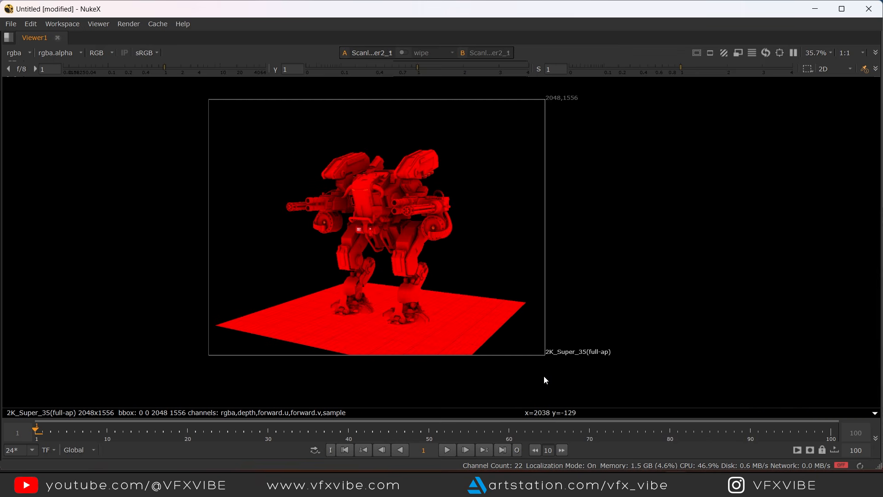
{"action": "key", "text": "space"}
Set the project's full size format to HD_1080 1920x1080
{"action": "middle_click_drag", "start_coordinate": [465, 339], "coordinate": [399, 366]}
{"action": "key", "text": "s"}
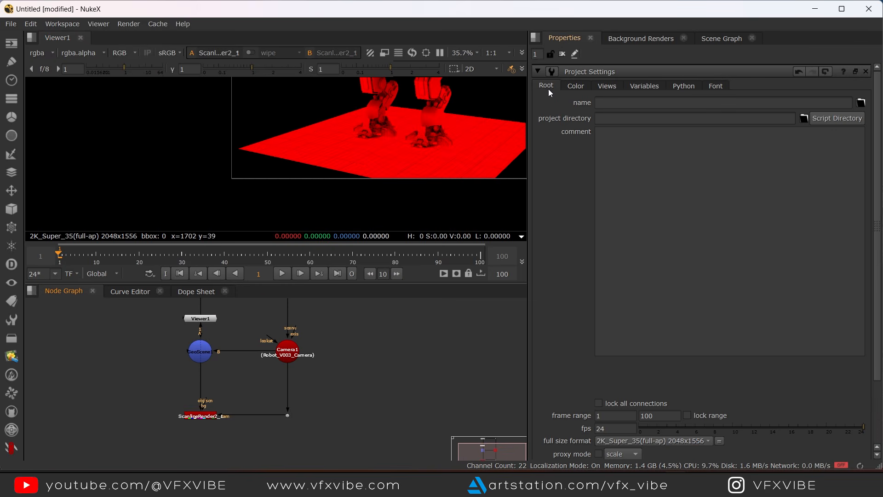
{"action": "scroll", "coordinate": [661, 366], "scroll_direction": "down", "scroll_amount": 3}
{"action": "left_click", "coordinate": [656, 363]}
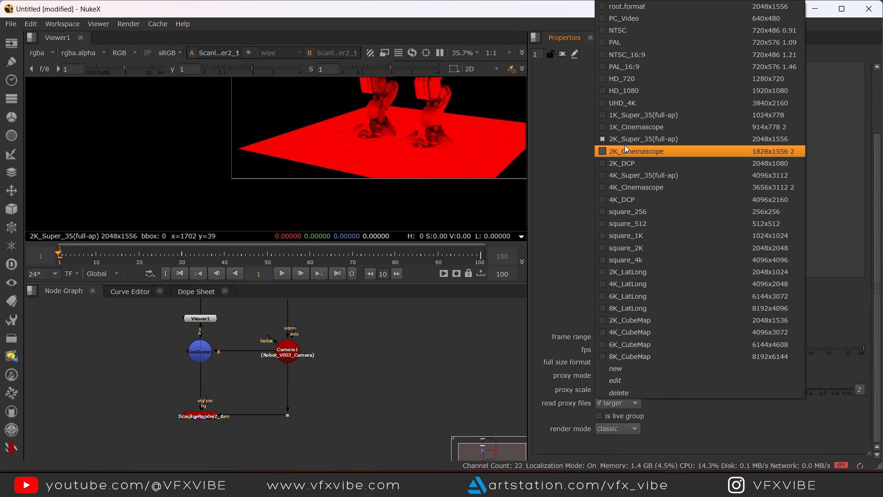
{"action": "left_click", "coordinate": [628, 90]}
{"action": "scroll", "coordinate": [349, 178], "scroll_direction": "down", "scroll_amount": 2}
Add an MtlXStandardSurface shader node to the node graph
{"action": "middle_click_drag", "start_coordinate": [328, 378], "coordinate": [334, 424]}
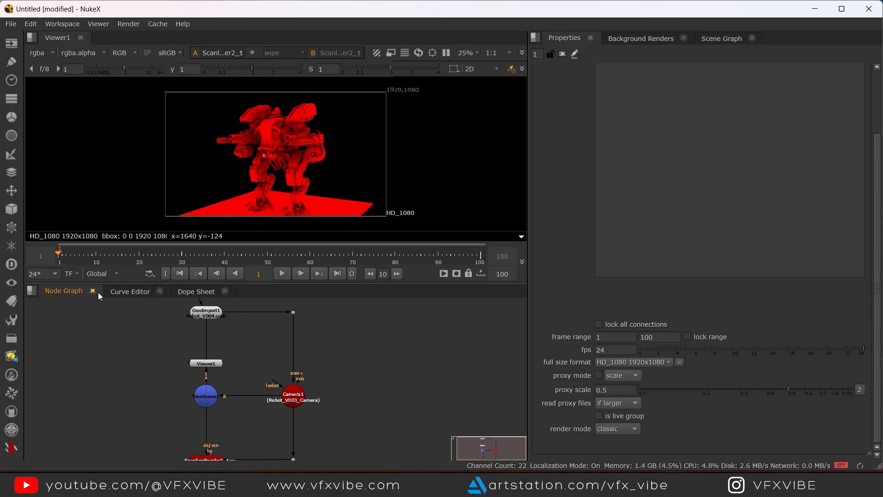
{"action": "left_click", "coordinate": [11, 209]}
{"action": "mouse_move", "coordinate": [43, 208]}
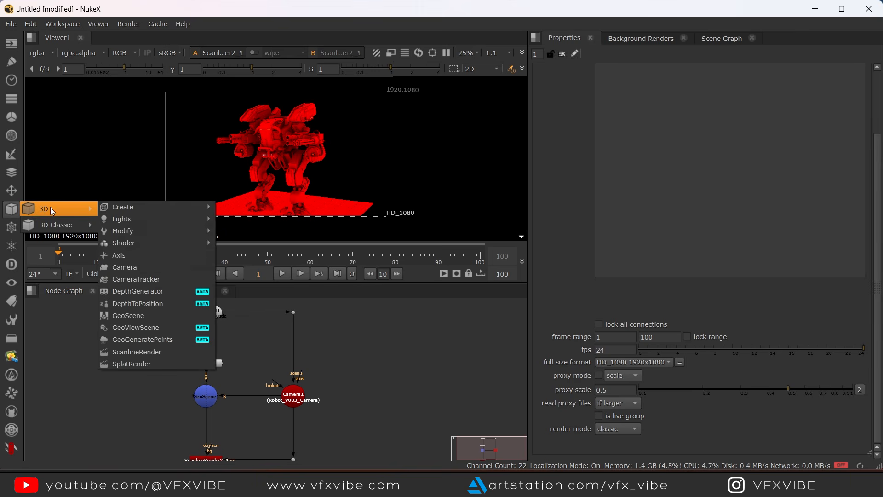
{"action": "mouse_move", "coordinate": [143, 213]}
{"action": "mouse_move", "coordinate": [140, 240]}
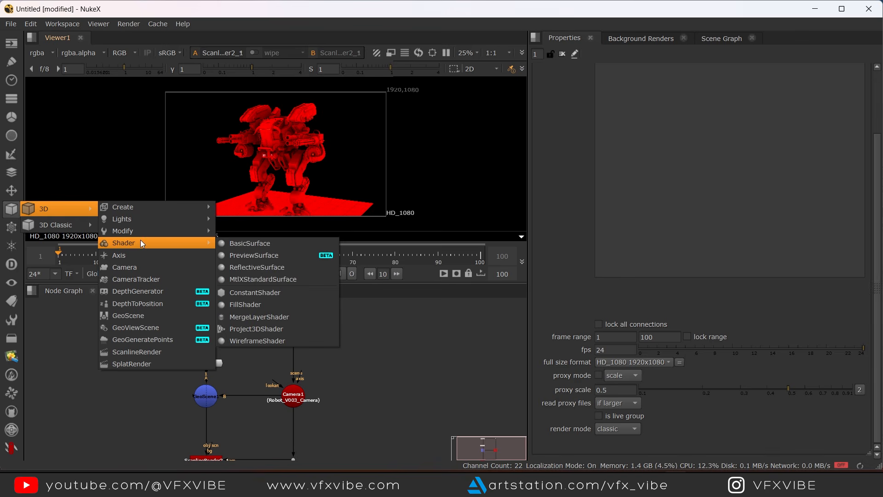
{"action": "left_click", "coordinate": [270, 279]}
{"action": "scroll", "coordinate": [360, 379], "scroll_direction": "up", "scroll_amount": 5}
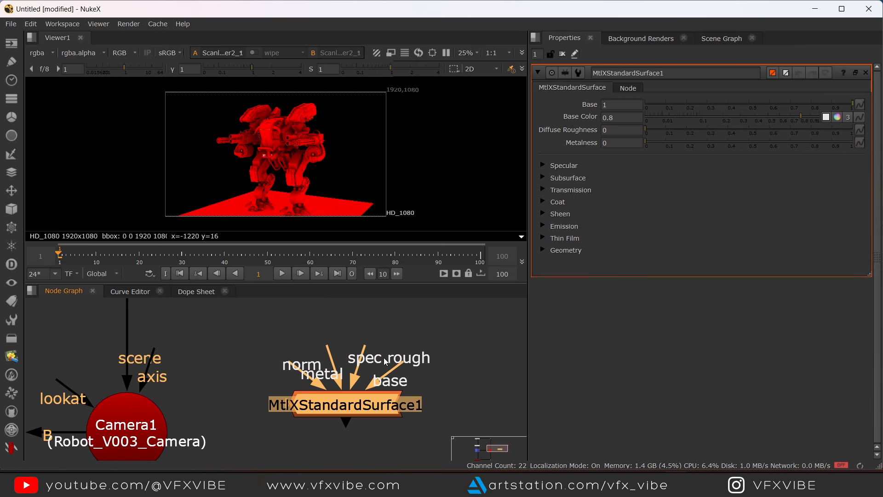
Examine the MtlXStandardSurface node's texture inputs and move it to the left of the robot's node tree
{"action": "left_click_drag", "start_coordinate": [331, 354], "coordinate": [353, 309]}
{"action": "left_click_drag", "start_coordinate": [295, 364], "coordinate": [289, 304]}
{"action": "scroll", "coordinate": [294, 392], "scroll_direction": "up", "scroll_amount": 2}
{"action": "left_click_drag", "start_coordinate": [299, 391], "coordinate": [162, 333]}
{"action": "left_click_drag", "start_coordinate": [283, 409], "coordinate": [244, 341]}
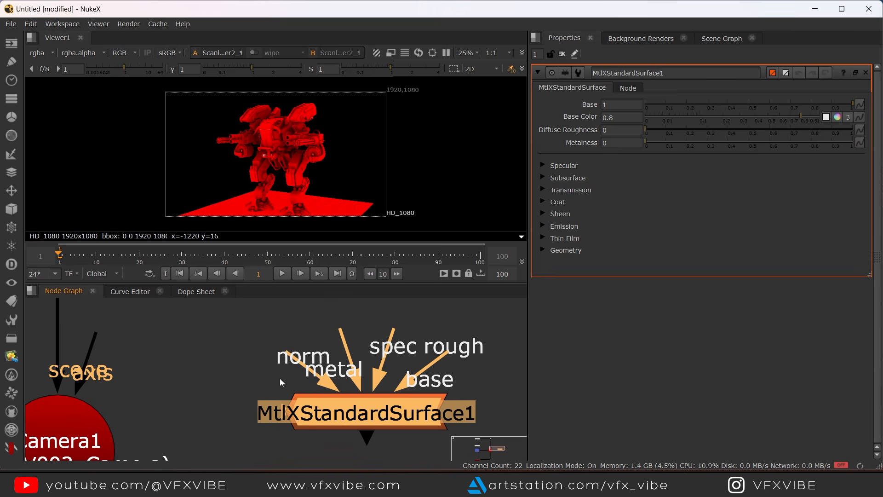
{"action": "scroll", "coordinate": [280, 378], "scroll_direction": "down", "scroll_amount": 8}
{"action": "left_click_drag", "start_coordinate": [311, 398], "coordinate": [146, 353]}
{"action": "middle_click_drag", "start_coordinate": [255, 382], "coordinate": [264, 403]}
{"action": "left_click_drag", "start_coordinate": [230, 359], "coordinate": [321, 403]}
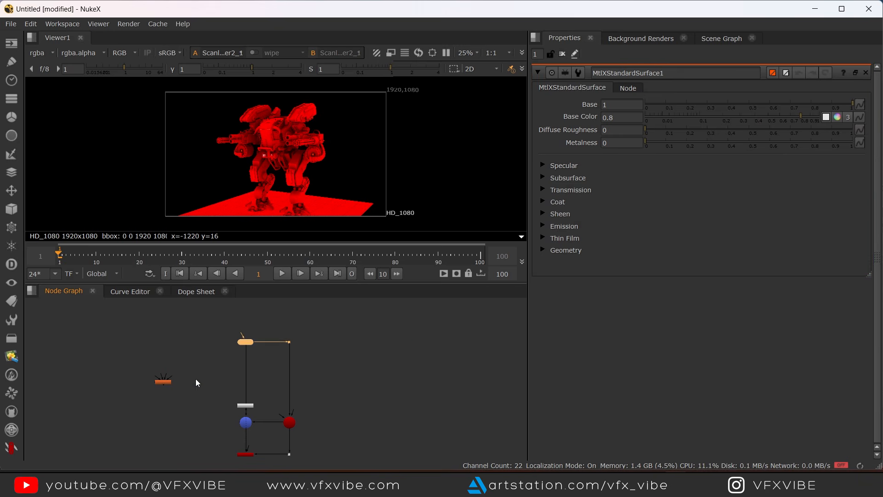
Paste the copied Read nodes holding the robot hands' texture maps near the MtlXStandardSurface node
{"action": "middle_click_drag", "start_coordinate": [195, 379], "coordinate": [303, 377]}
{"action": "scroll", "coordinate": [286, 391], "scroll_direction": "up", "scroll_amount": 5}
{"action": "left_click", "coordinate": [233, 368]}
{"action": "left_click", "coordinate": [316, 364]}
{"action": "scroll", "coordinate": [315, 365], "scroll_direction": "up", "scroll_amount": 1}
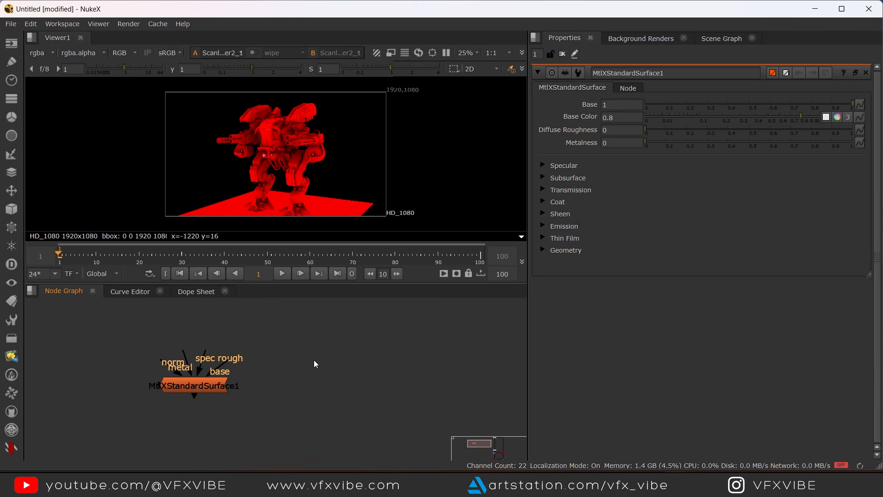
{"action": "key", "text": "ctrl+v"}
{"action": "middle_click_drag", "start_coordinate": [253, 373], "coordinate": [276, 424]}
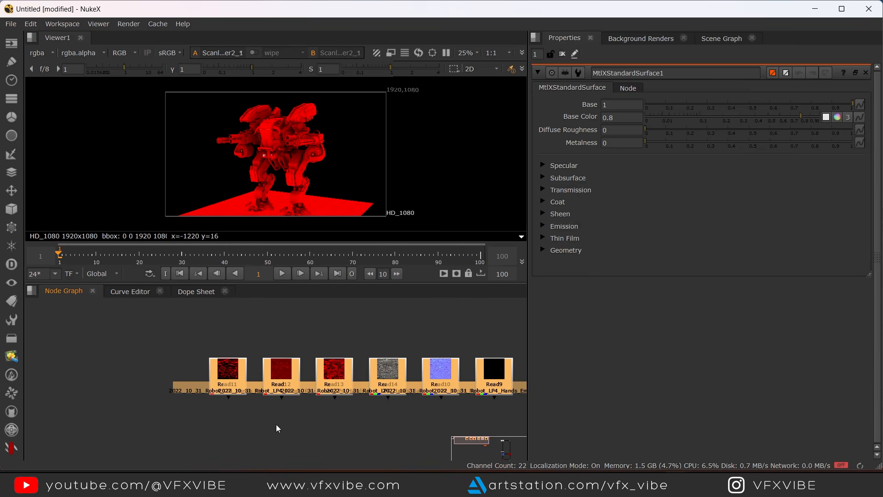
Spread the hands' Metallic and Roughness Read nodes apart from the other texture nodes so their file names are readable
{"action": "left_click", "coordinate": [317, 418]}
{"action": "scroll", "coordinate": [322, 419], "scroll_direction": "up", "scroll_amount": 3}
{"action": "middle_click_drag", "start_coordinate": [149, 388], "coordinate": [353, 412]}
{"action": "left_click_drag", "start_coordinate": [343, 370], "coordinate": [173, 358]}
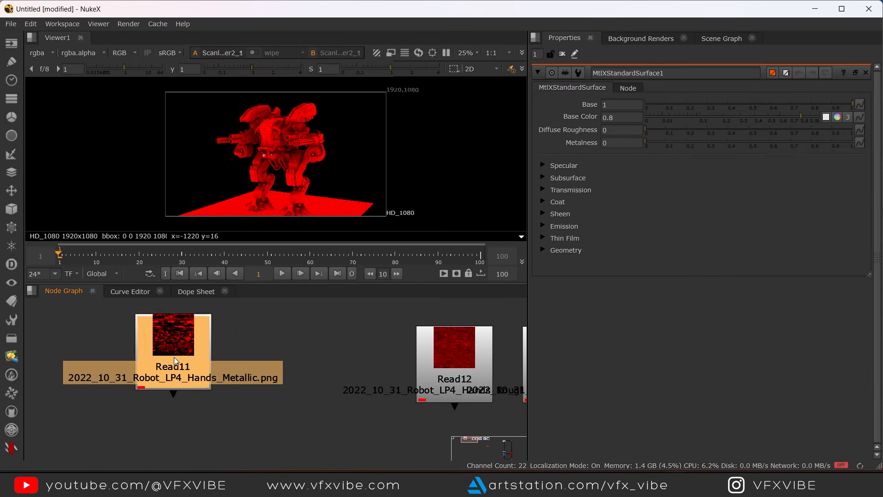
{"action": "scroll", "coordinate": [179, 372], "scroll_direction": "up", "scroll_amount": 2}
{"action": "scroll", "coordinate": [276, 386], "scroll_direction": "down", "scroll_amount": 3}
{"action": "middle_click_drag", "start_coordinate": [419, 402], "coordinate": [345, 407]}
{"action": "left_click_drag", "start_coordinate": [350, 389], "coordinate": [296, 360]}
{"action": "scroll", "coordinate": [296, 363], "scroll_direction": "up", "scroll_amount": 2}
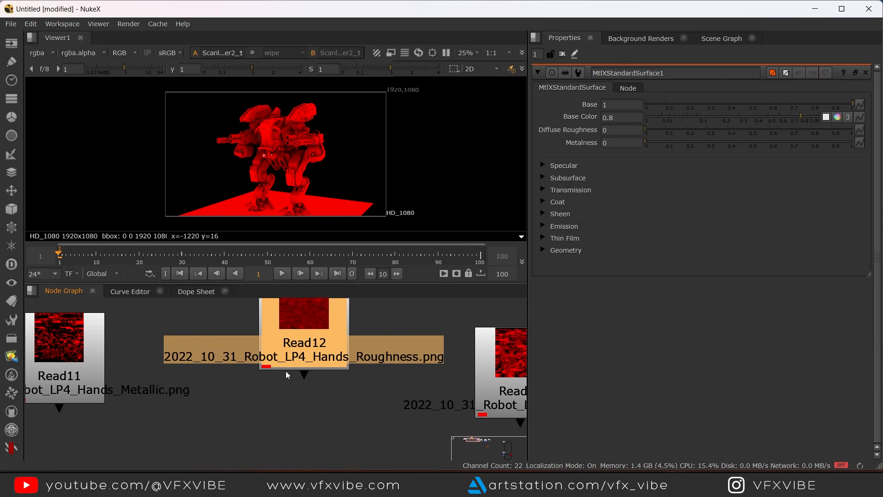
{"action": "scroll", "coordinate": [384, 369], "scroll_direction": "down", "scroll_amount": 3}
{"action": "left_click_drag", "start_coordinate": [355, 360], "coordinate": [317, 345]}
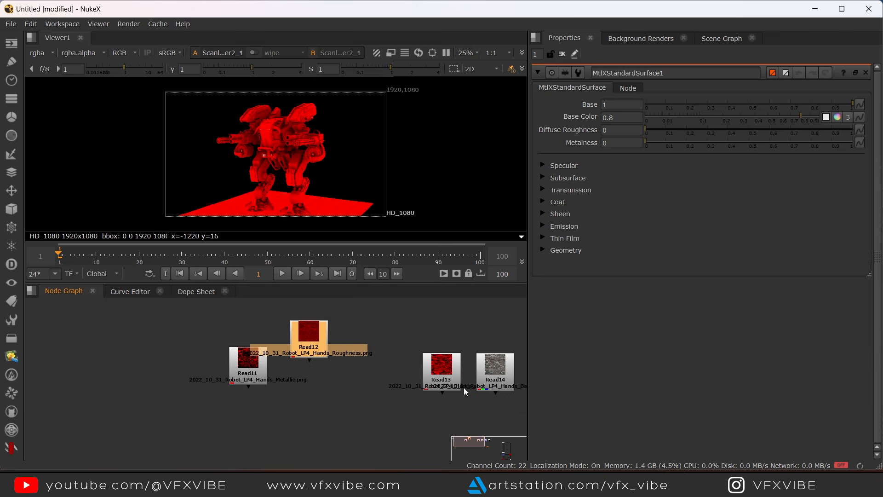
Separate the hands' AO and BaseColor Read nodes from the overlapping texture nodes and check their map names
{"action": "scroll", "coordinate": [463, 387], "scroll_direction": "up", "scroll_amount": 2}
{"action": "left_click_drag", "start_coordinate": [440, 378], "coordinate": [283, 330]}
{"action": "scroll", "coordinate": [407, 391], "scroll_direction": "down", "scroll_amount": 3}
{"action": "scroll", "coordinate": [322, 359], "scroll_direction": "up", "scroll_amount": 4}
{"action": "left_click", "coordinate": [314, 350]}
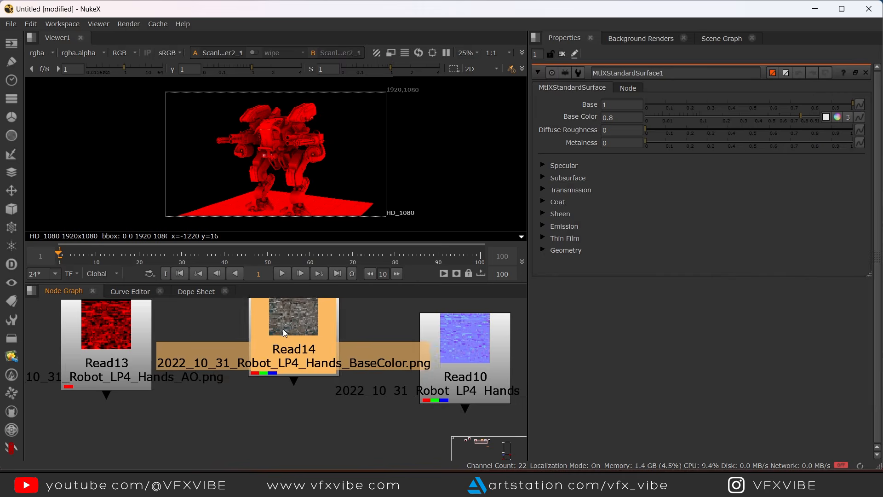
{"action": "scroll", "coordinate": [381, 388], "scroll_direction": "down", "scroll_amount": 3}
{"action": "scroll", "coordinate": [394, 361], "scroll_direction": "up", "scroll_amount": 3}
Set the Emissive Read node apart from the Normal one and display the emissive map in the viewer
{"action": "left_click_drag", "start_coordinate": [393, 361], "coordinate": [409, 372]}
{"action": "scroll", "coordinate": [452, 396], "scroll_direction": "down", "scroll_amount": 3}
{"action": "scroll", "coordinate": [386, 360], "scroll_direction": "up", "scroll_amount": 3}
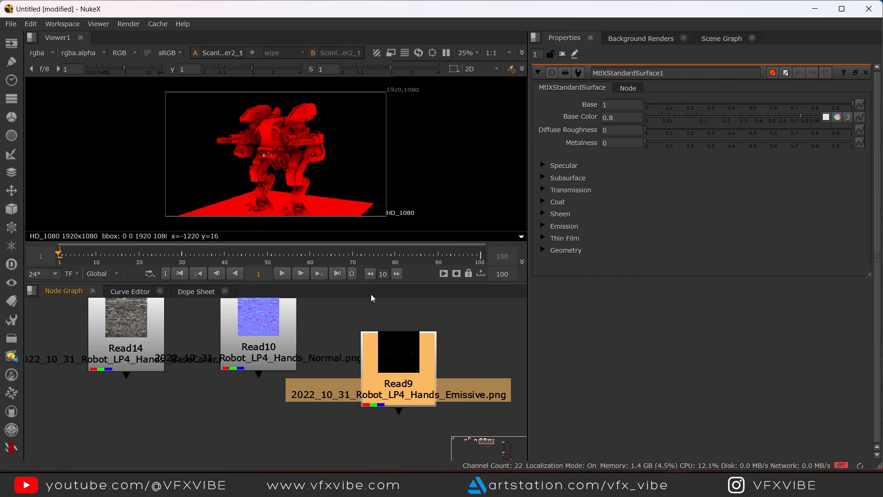
{"action": "key", "text": "1"}
{"action": "scroll", "coordinate": [408, 383], "scroll_direction": "down", "scroll_amount": 3}
{"action": "scroll", "coordinate": [414, 380], "scroll_direction": "down", "scroll_amount": 2}
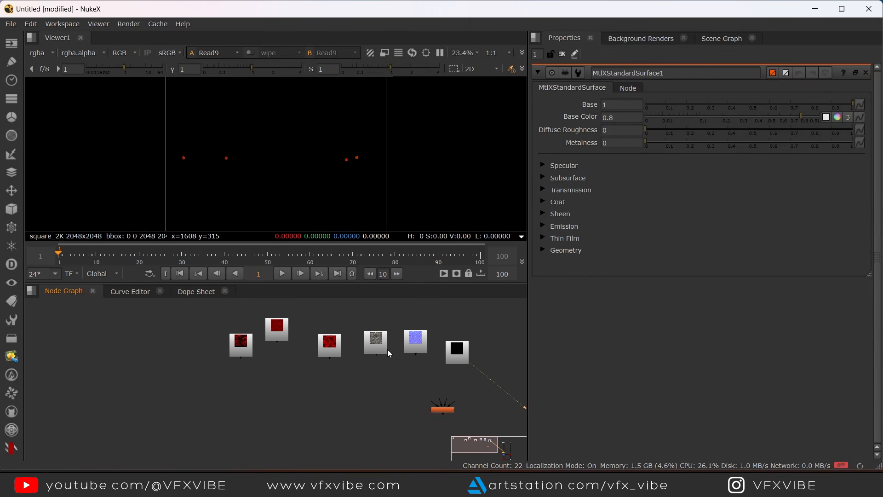
Position the AO and BaseColor Read nodes next to each other below the other maps and display the AO map
{"action": "left_click", "coordinate": [321, 352]}
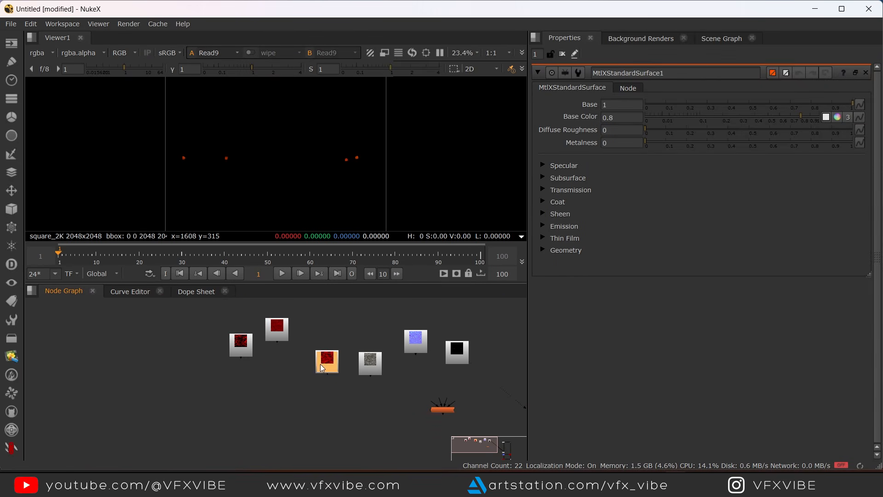
{"action": "scroll", "coordinate": [324, 368], "scroll_direction": "up", "scroll_amount": 5}
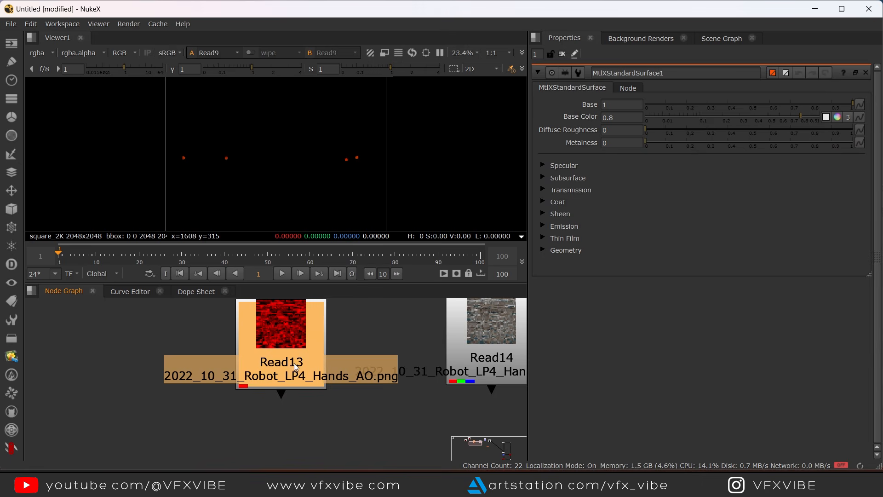
{"action": "scroll", "coordinate": [296, 367], "scroll_direction": "down", "scroll_amount": 4}
{"action": "left_click", "coordinate": [416, 343]}
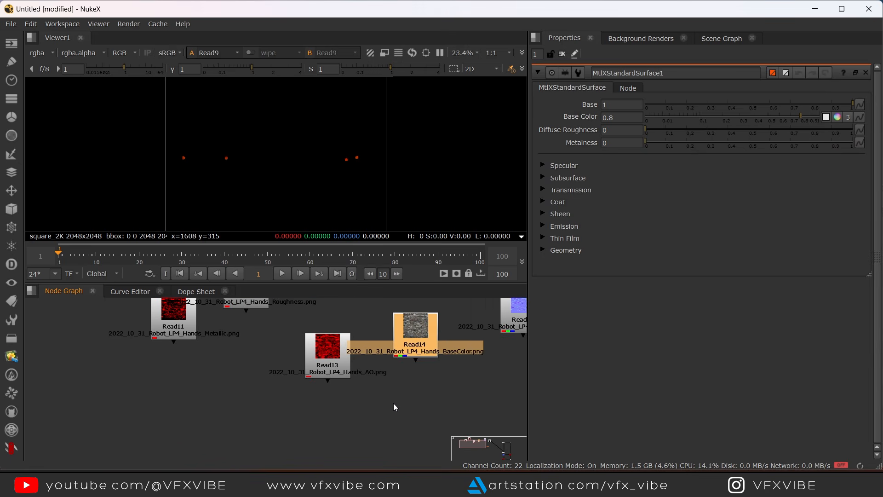
{"action": "scroll", "coordinate": [394, 407], "scroll_direction": "up", "scroll_amount": 1}
{"action": "left_click", "coordinate": [320, 354]}
{"action": "scroll", "coordinate": [320, 354], "scroll_direction": "up", "scroll_amount": 2}
{"action": "key", "text": "1"}
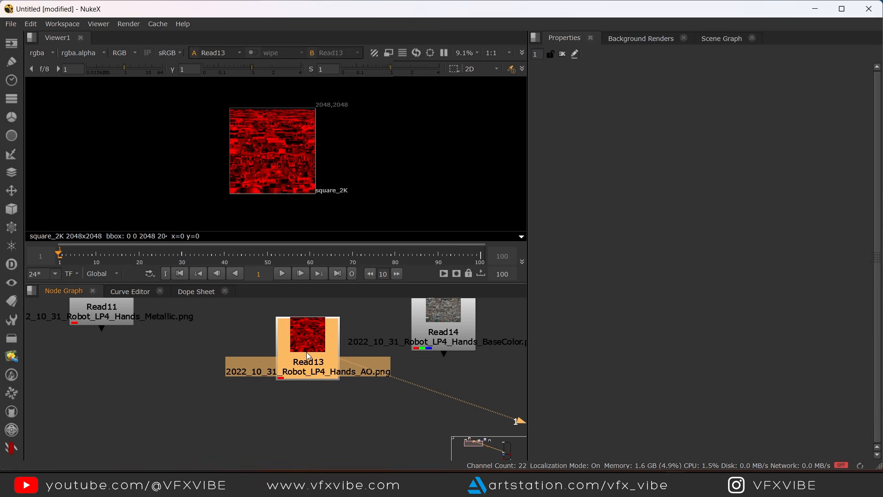
{"action": "left_click_drag", "start_coordinate": [306, 352], "coordinate": [307, 352]}
{"action": "left_click", "coordinate": [304, 307]}
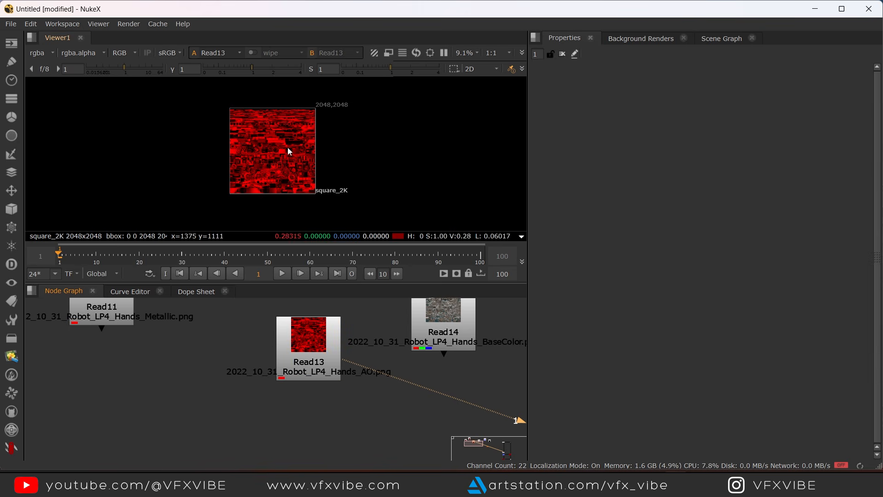
{"action": "middle_click_drag", "start_coordinate": [332, 405], "coordinate": [326, 387]}
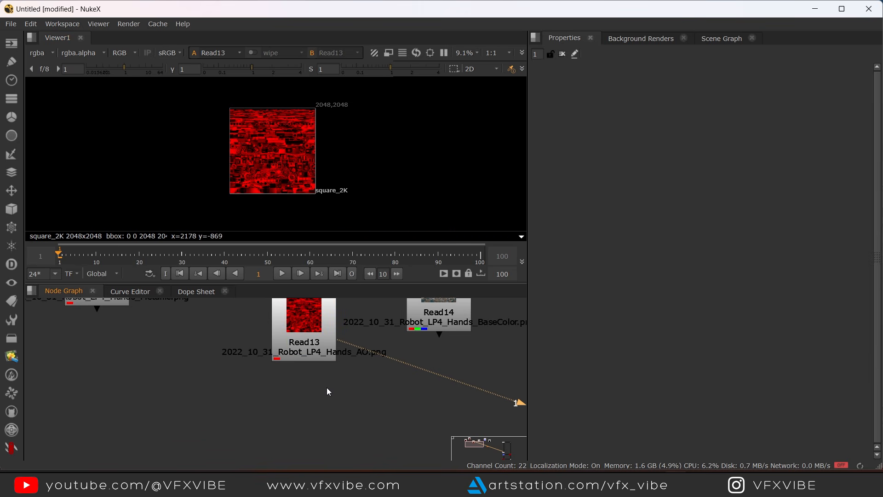
Add a Shuffle node below the AO Read, route its red channel into green, blue and alpha, and view the result
{"action": "key", "text": "Tab"}
{"action": "type", "text": "shu"}
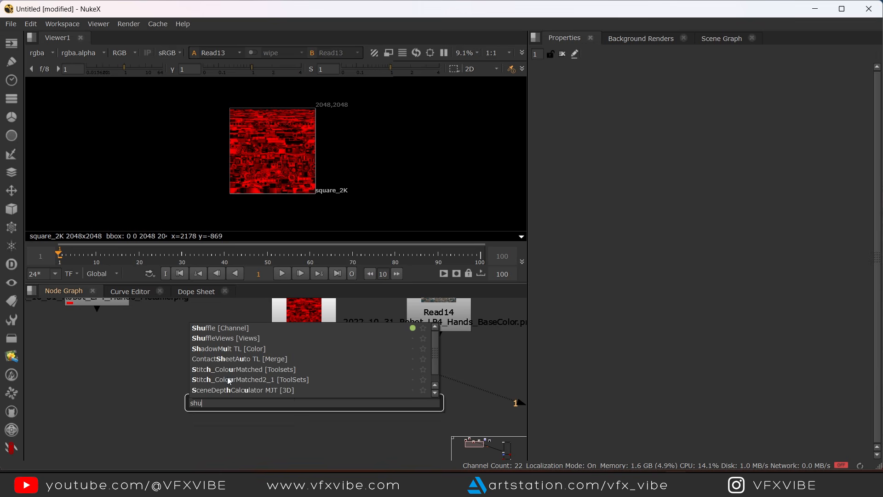
{"action": "left_click", "coordinate": [222, 327]}
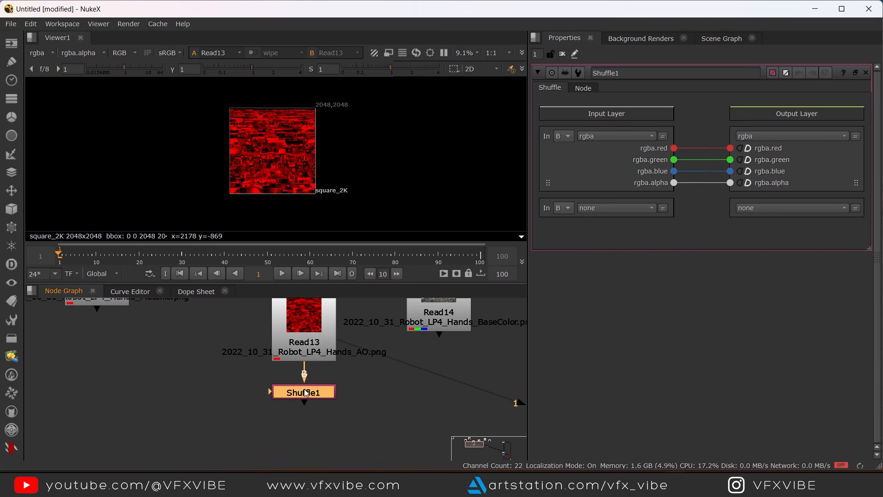
{"action": "key", "text": "1"}
{"action": "left_click_drag", "start_coordinate": [675, 148], "coordinate": [725, 172]}
{"action": "left_click_drag", "start_coordinate": [674, 148], "coordinate": [730, 183]}
{"action": "scroll", "coordinate": [281, 152], "scroll_direction": "up", "scroll_amount": 6}
{"action": "middle_click_drag", "start_coordinate": [387, 369], "coordinate": [374, 366]}
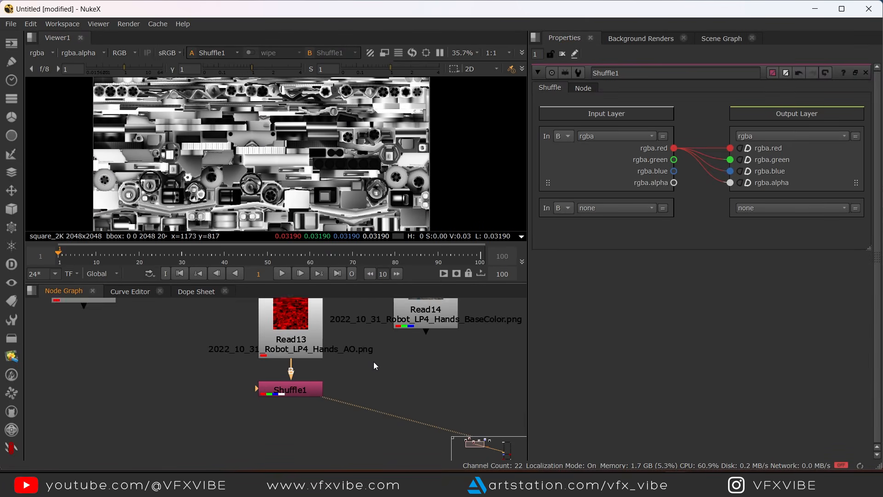
Add a Merge node below the BaseColor Read, with the AO Shuffle as input A and BaseColor as input B
{"action": "key", "text": "m"}
{"action": "left_click_drag", "start_coordinate": [395, 324], "coordinate": [395, 323]}
{"action": "left_click_drag", "start_coordinate": [271, 385], "coordinate": [271, 385]}
{"action": "left_click_drag", "start_coordinate": [383, 391], "coordinate": [389, 388]}
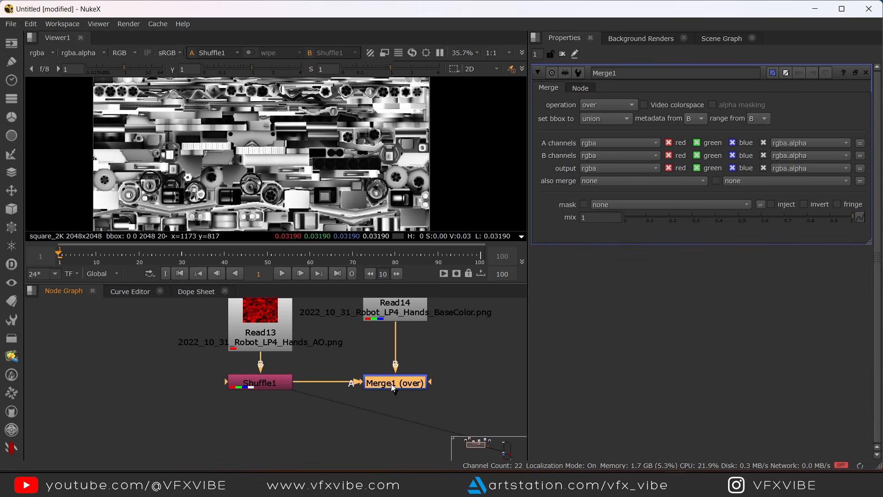
Set the Merge operation to multiply and inspect the combined AO and base color texture in the viewer
{"action": "key", "text": "1"}
{"action": "left_click", "coordinate": [611, 109]}
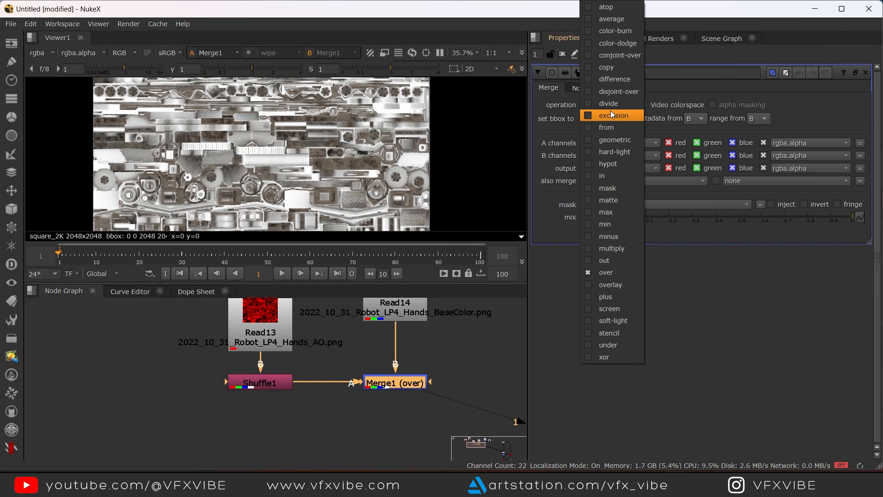
{"action": "left_click", "coordinate": [617, 253]}
{"action": "scroll", "coordinate": [288, 164], "scroll_direction": "down", "scroll_amount": 6}
{"action": "scroll", "coordinate": [291, 166], "scroll_direction": "up", "scroll_amount": 9}
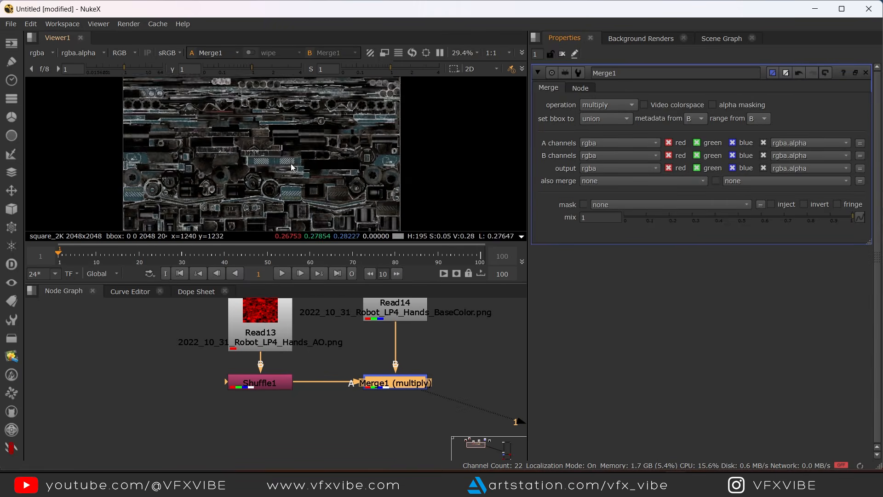
{"action": "scroll", "coordinate": [399, 333], "scroll_direction": "down", "scroll_amount": 1}
{"action": "scroll", "coordinate": [410, 390], "scroll_direction": "down", "scroll_amount": 3}
{"action": "scroll", "coordinate": [492, 410], "scroll_direction": "up", "scroll_amount": 5}
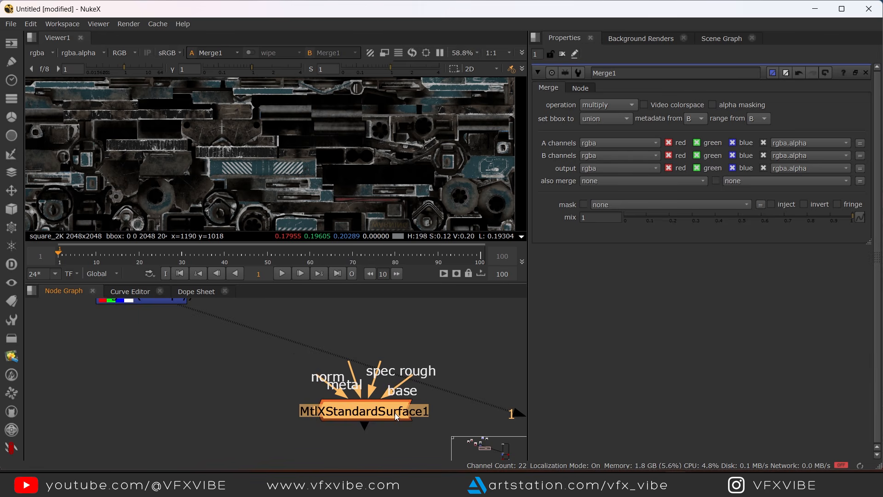
Place the MtlXStandardSurface node below the Merge and connect its base input to the multiplied texture
{"action": "scroll", "coordinate": [397, 416], "scroll_direction": "down", "scroll_amount": 2}
{"action": "left_click_drag", "start_coordinate": [391, 407], "coordinate": [216, 329]}
{"action": "left_click_drag", "start_coordinate": [342, 439], "coordinate": [201, 431]}
{"action": "scroll", "coordinate": [327, 171], "scroll_direction": "down", "scroll_amount": 5}
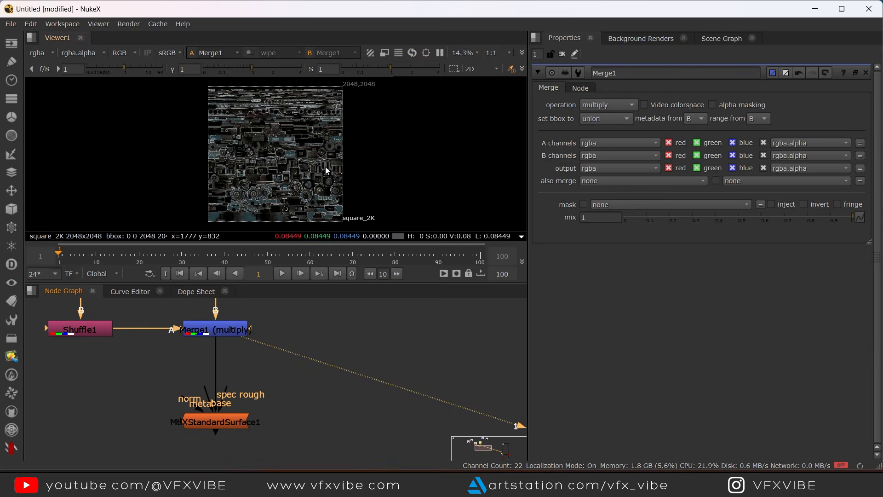
Add a GeoBindMaterial node and insert it directly below the robot's GeoImport node
{"action": "scroll", "coordinate": [356, 367], "scroll_direction": "down", "scroll_amount": 5}
{"action": "middle_click_drag", "start_coordinate": [485, 381], "coordinate": [332, 390]}
{"action": "scroll", "coordinate": [404, 344], "scroll_direction": "up", "scroll_amount": 4}
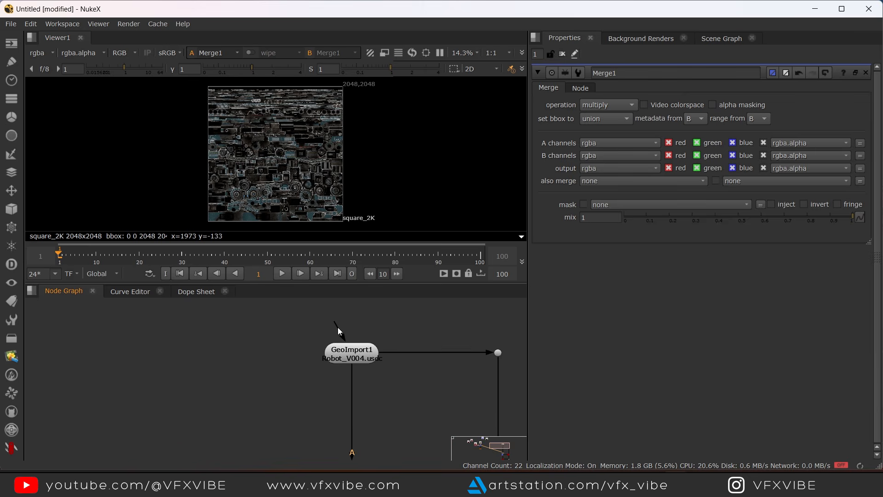
{"action": "key", "text": "f"}
{"action": "key", "text": "Tab"}
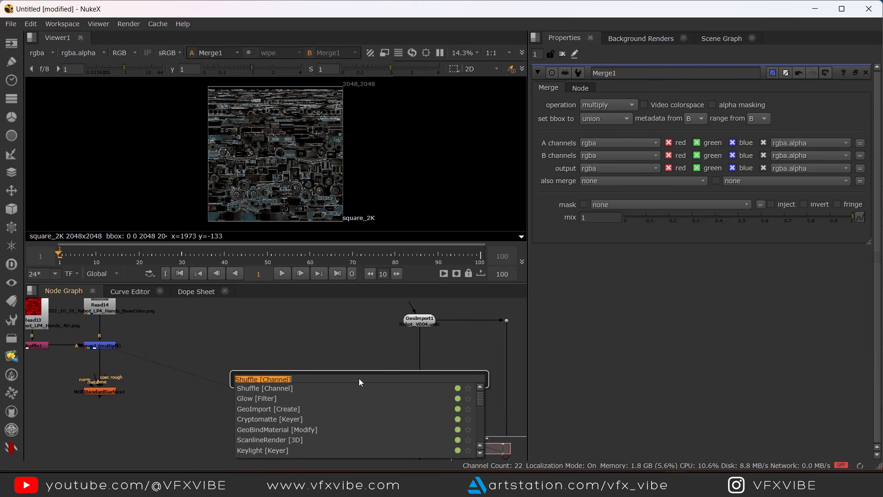
{"action": "type", "text": "ge"}
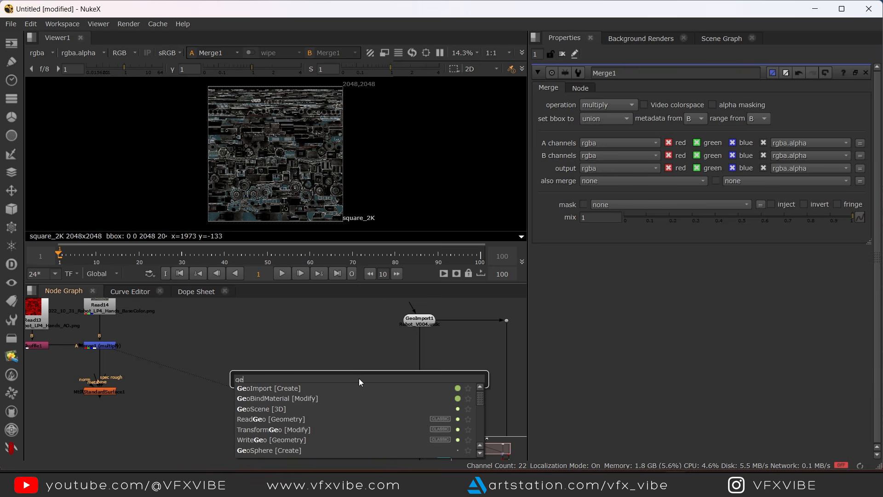
{"action": "type", "text": "obil"}
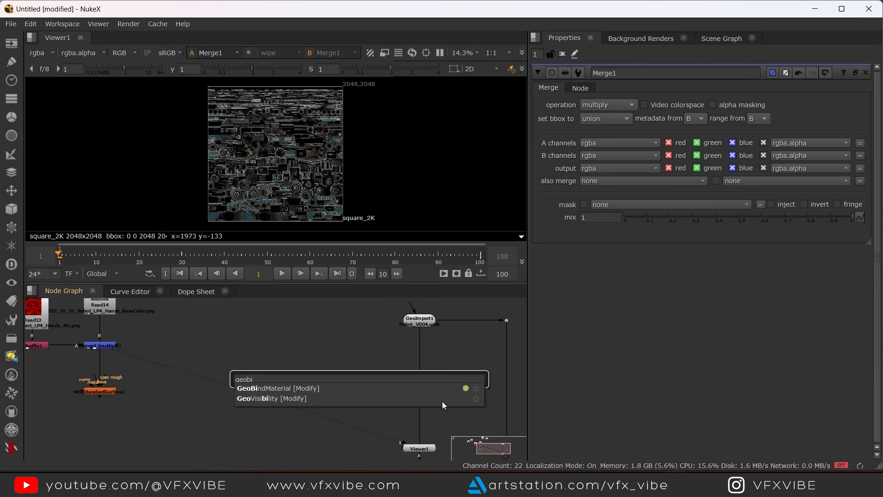
{"action": "key", "text": "Escape"}
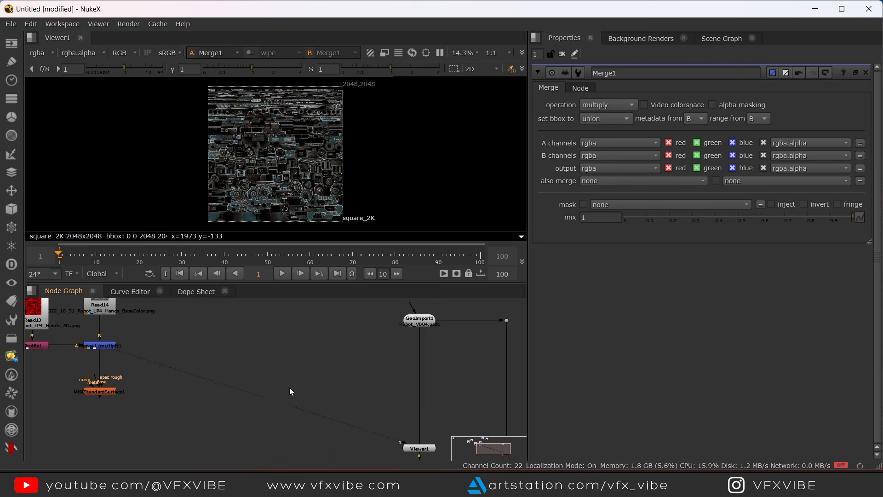
{"action": "scroll", "coordinate": [352, 383], "scroll_direction": "up", "scroll_amount": 4}
{"action": "middle_click_drag", "start_coordinate": [372, 385], "coordinate": [293, 353]}
{"action": "scroll", "coordinate": [288, 355], "scroll_direction": "down", "scroll_amount": 2}
{"action": "left_click_drag", "start_coordinate": [289, 355], "coordinate": [372, 346]}
{"action": "scroll", "coordinate": [371, 348], "scroll_direction": "down", "scroll_amount": 3}
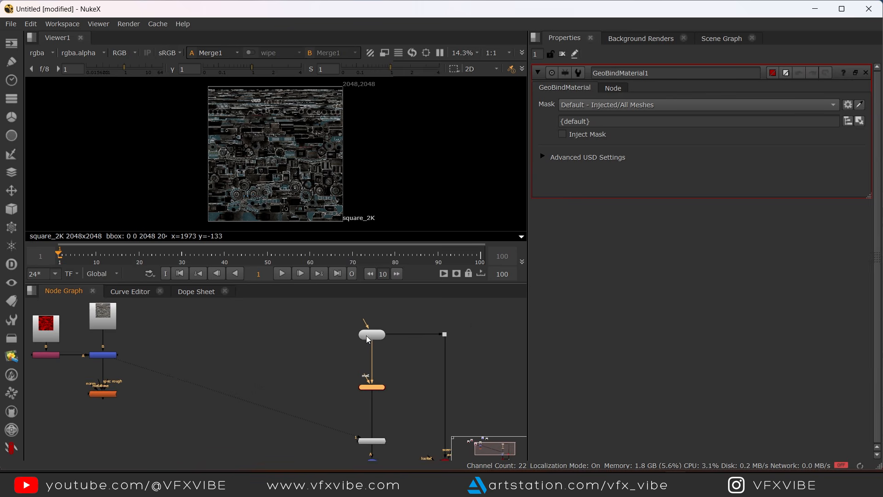
Connect the GeoBindMaterial's mat input to the MtlXStandardSurface node and align the node under the GeoImport
{"action": "middle_click_drag", "start_coordinate": [369, 341], "coordinate": [413, 328]}
{"action": "left_click_drag", "start_coordinate": [368, 315], "coordinate": [150, 383]}
{"action": "left_click_drag", "start_coordinate": [415, 373], "coordinate": [416, 379]}
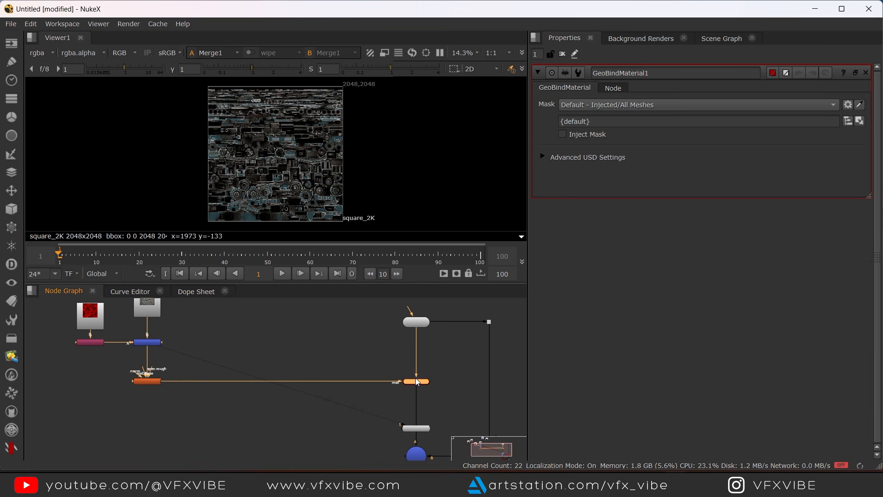
Display the GeoBindMaterial output in the 3D viewer and examine how the material covers the robot and the floor
{"action": "middle_click_drag", "start_coordinate": [429, 393], "coordinate": [407, 347]}
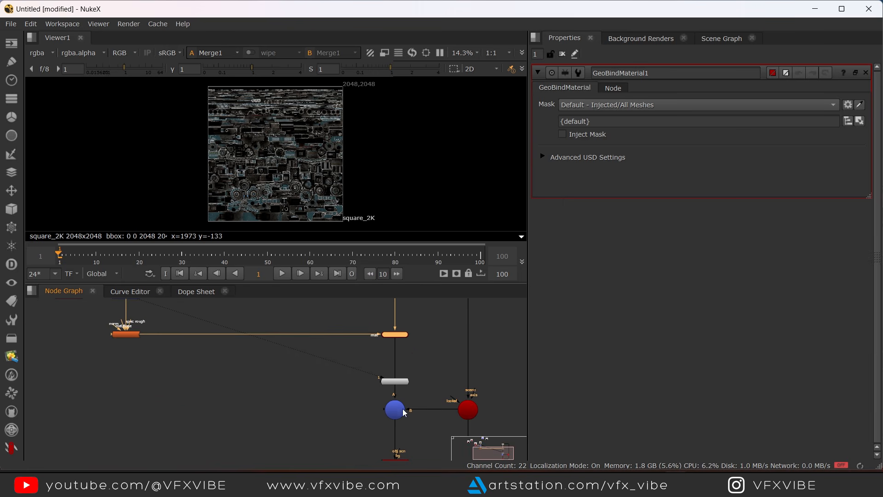
{"action": "scroll", "coordinate": [400, 363], "scroll_direction": "up", "scroll_amount": 3}
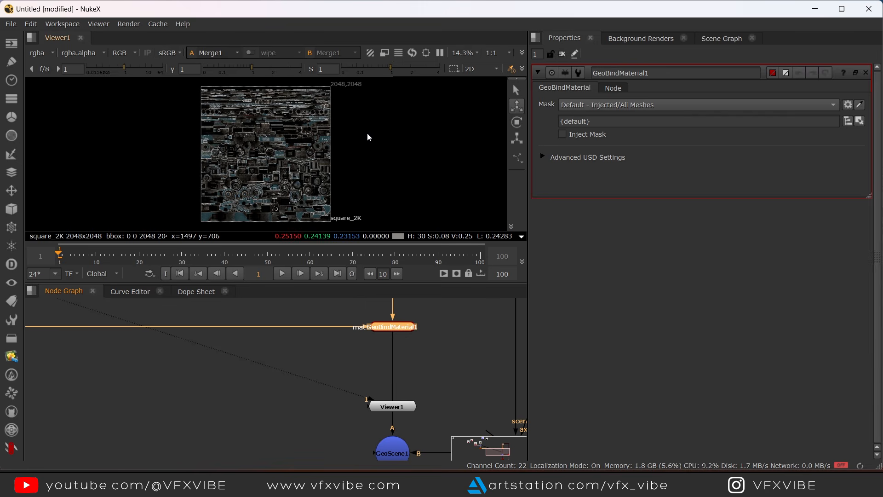
{"action": "key", "text": "1"}
{"action": "scroll", "coordinate": [295, 157], "scroll_direction": "up", "scroll_amount": 5}
{"action": "scroll", "coordinate": [294, 161], "scroll_direction": "down", "scroll_amount": 3}
{"action": "left_click_drag", "start_coordinate": [308, 181], "coordinate": [446, 109], "text": "ctrl"}
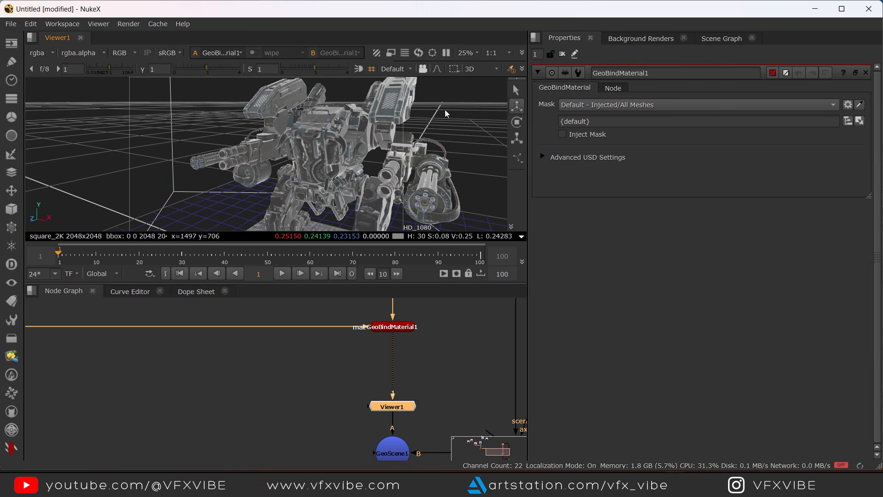
{"action": "middle_click_drag", "start_coordinate": [414, 176], "coordinate": [321, 85]}
{"action": "scroll", "coordinate": [306, 122], "scroll_direction": "down", "scroll_amount": 2}
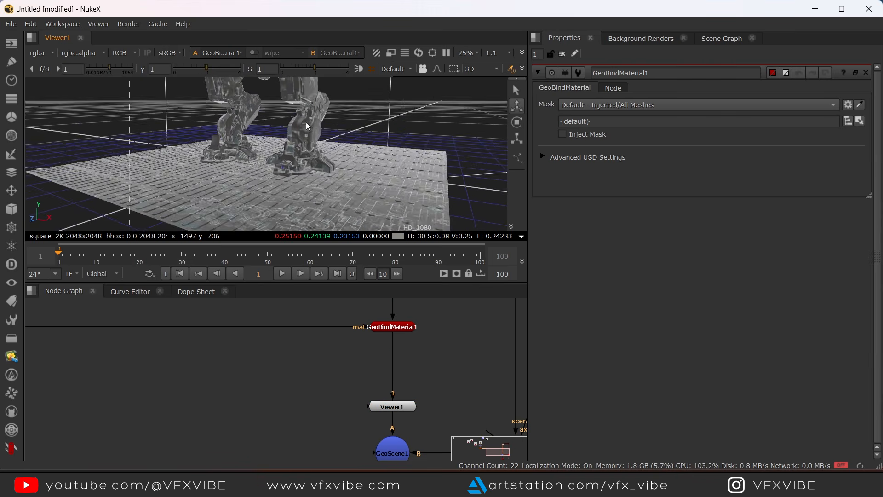
{"action": "scroll", "coordinate": [306, 122], "scroll_direction": "down", "scroll_amount": 1}
{"action": "left_click_drag", "start_coordinate": [245, 139], "coordinate": [297, 171], "text": "ctrl"}
{"action": "middle_click_drag", "start_coordinate": [299, 175], "coordinate": [332, 286]}
{"action": "scroll", "coordinate": [221, 410], "scroll_direction": "down", "scroll_amount": 5}
Limit the GeoBindMaterial mask to the robot's Hand prim, /Robot_V003_root/Hand, and check the material in the 3D viewer
{"action": "middle_click_drag", "start_coordinate": [142, 366], "coordinate": [352, 363]}
{"action": "scroll", "coordinate": [342, 350], "scroll_direction": "up", "scroll_amount": 8}
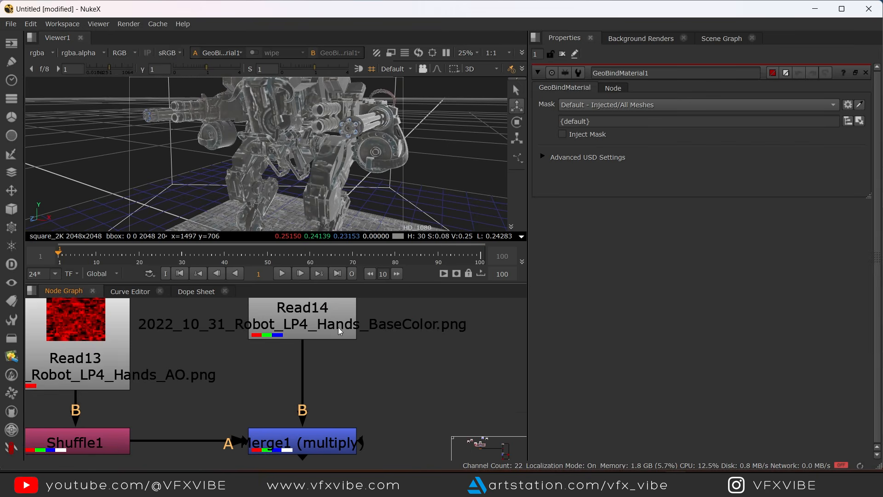
{"action": "scroll", "coordinate": [351, 346], "scroll_direction": "down", "scroll_amount": 8}
{"action": "middle_click_drag", "start_coordinate": [506, 411], "coordinate": [303, 383]}
{"action": "scroll", "coordinate": [325, 371], "scroll_direction": "up", "scroll_amount": 6}
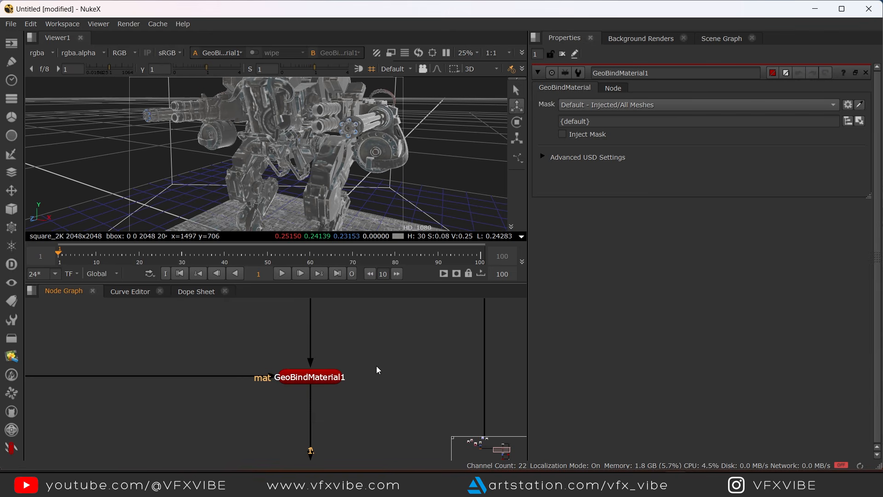
{"action": "left_click", "coordinate": [314, 390]}
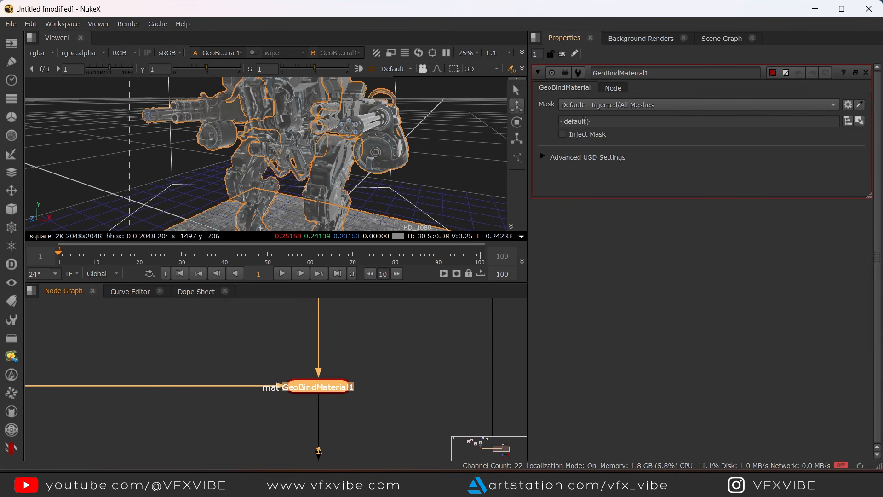
{"action": "left_click", "coordinate": [848, 122]}
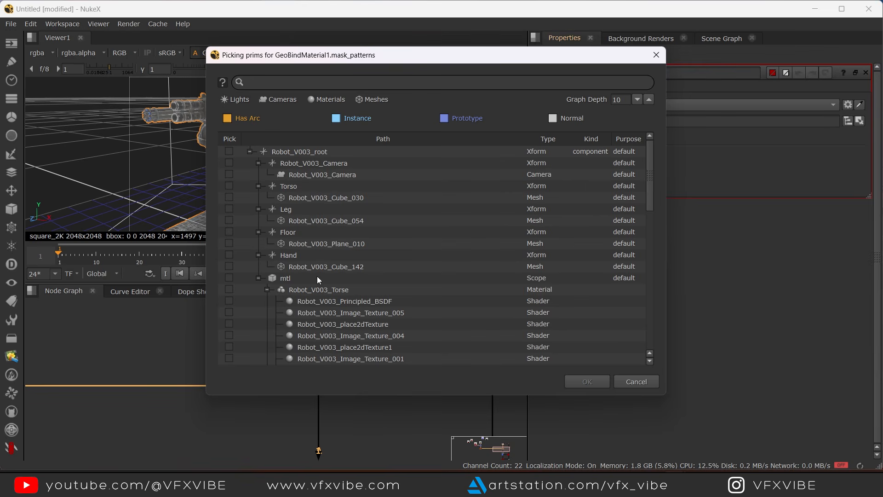
{"action": "left_click_drag", "start_coordinate": [387, 63], "coordinate": [537, 103]}
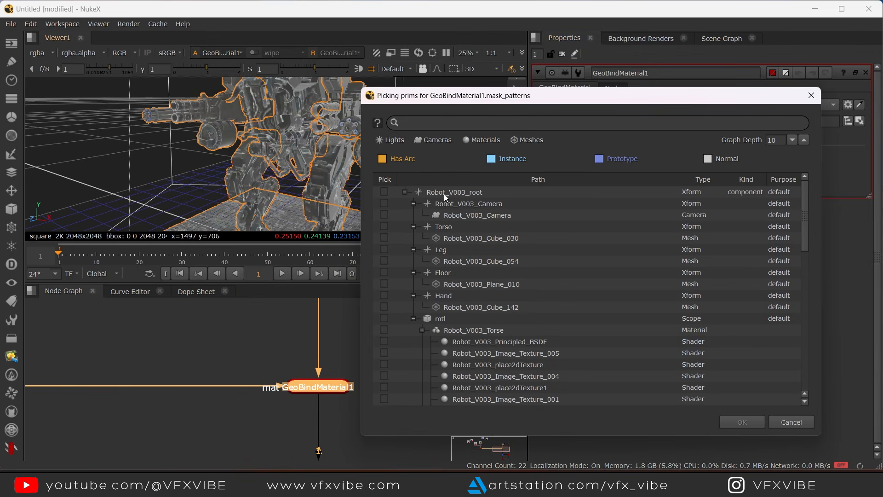
{"action": "left_click", "coordinate": [405, 192]}
{"action": "left_click", "coordinate": [404, 191]}
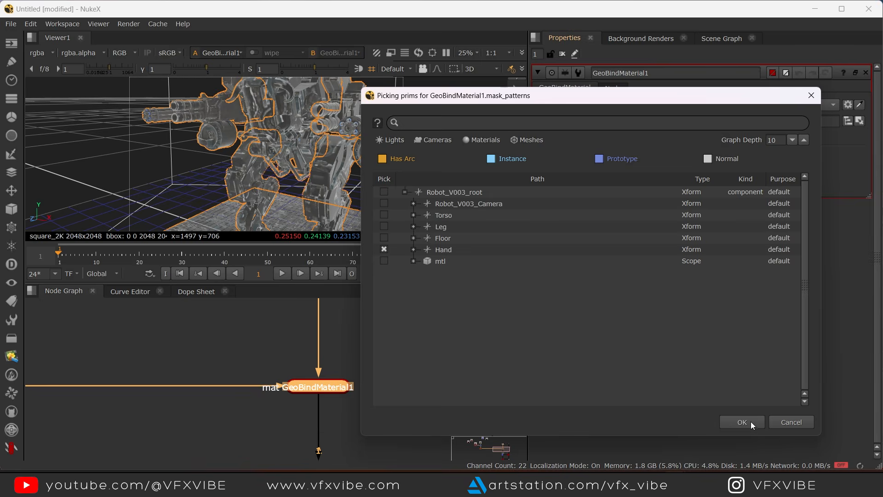
{"action": "left_click", "coordinate": [745, 423]}
{"action": "left_click_drag", "start_coordinate": [447, 137], "coordinate": [292, 144], "text": "alt"}
{"action": "left_click", "coordinate": [432, 138]}
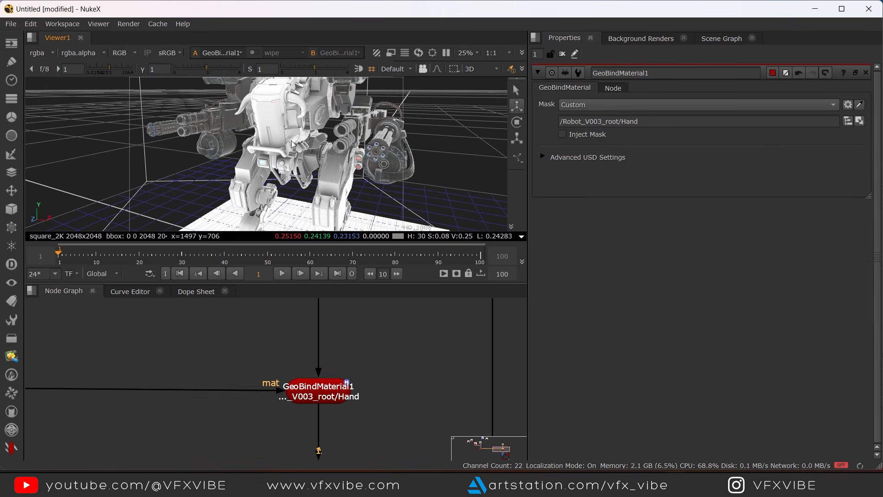
Show the ScanlineRender output in the viewer as a 2D image
{"action": "scroll", "coordinate": [354, 387], "scroll_direction": "down", "scroll_amount": 7}
{"action": "middle_click_drag", "start_coordinate": [369, 413], "coordinate": [350, 328]}
{"action": "scroll", "coordinate": [361, 390], "scroll_direction": "up", "scroll_amount": 4}
{"action": "left_click_drag", "start_coordinate": [344, 360], "coordinate": [222, 433]}
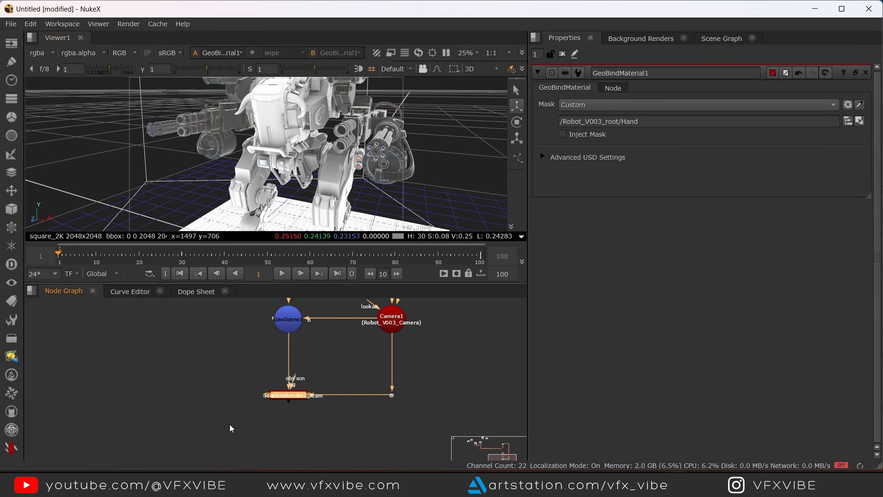
{"action": "key", "text": "1"}
{"action": "key", "text": "Tab"}
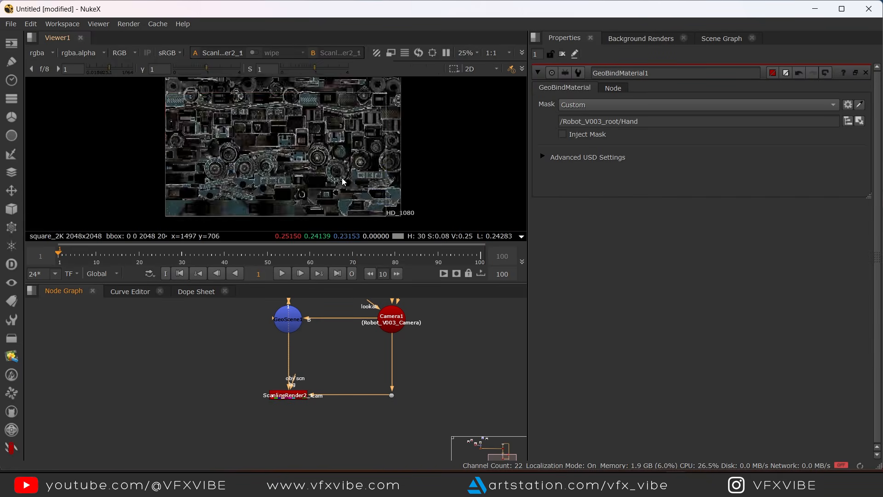
Re-pick the Robot_V003_Camera camera prim as Camera1's source prim to refresh its camera settings
{"action": "middle_click_drag", "start_coordinate": [350, 326], "coordinate": [326, 404]}
{"action": "scroll", "coordinate": [350, 372], "scroll_direction": "down", "scroll_amount": 3}
{"action": "middle_click_drag", "start_coordinate": [349, 372], "coordinate": [348, 400]}
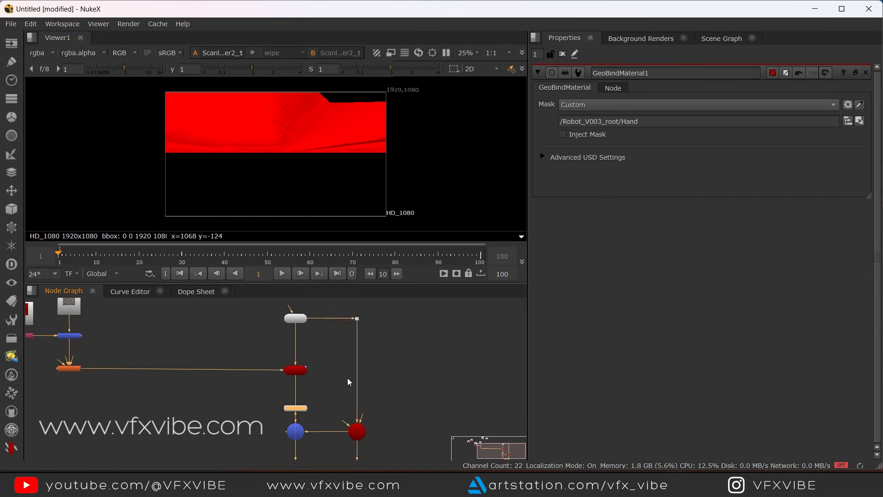
{"action": "scroll", "coordinate": [354, 396], "scroll_direction": "up", "scroll_amount": 5}
{"action": "left_click", "coordinate": [361, 374]}
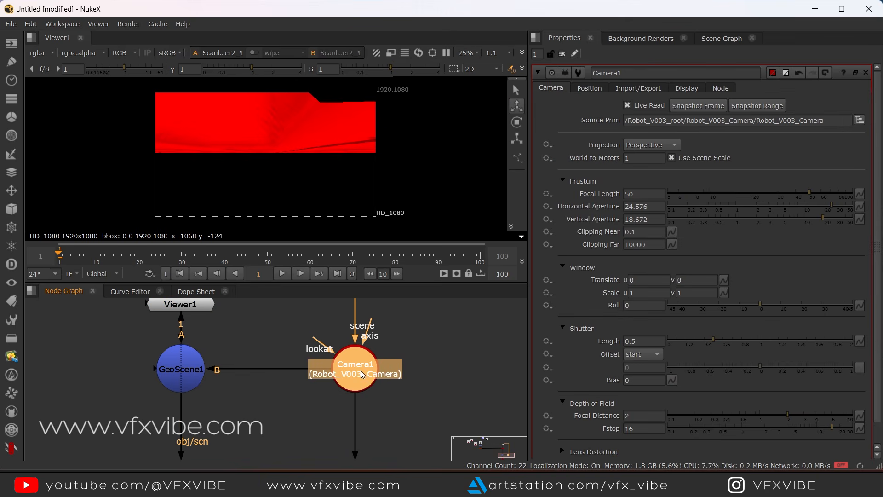
{"action": "left_click", "coordinate": [859, 120]}
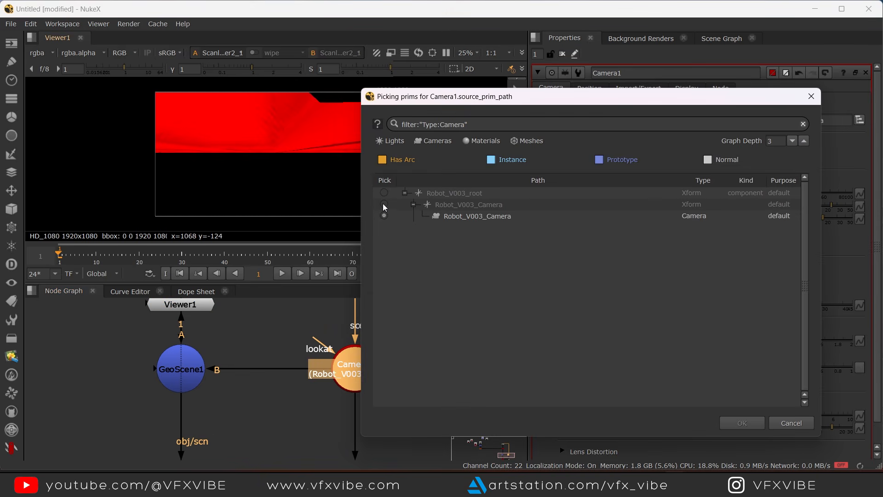
{"action": "left_click", "coordinate": [741, 423]}
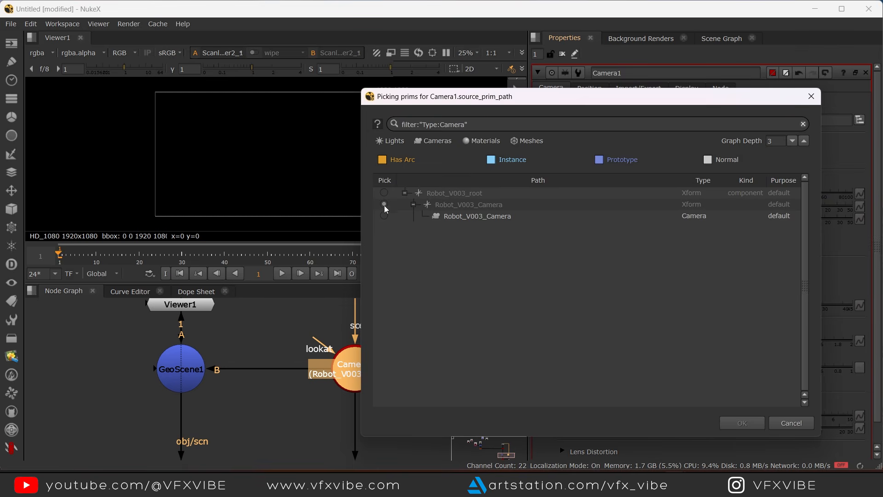
{"action": "left_click", "coordinate": [384, 216]}
{"action": "left_click", "coordinate": [741, 425]}
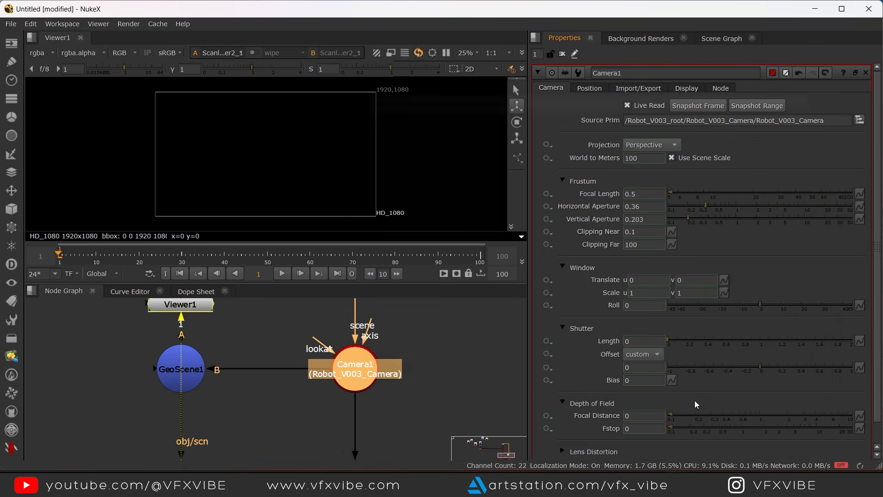
Inspect the rendered robot closely, trying the viewer gain and returning it to 1
{"action": "scroll", "coordinate": [273, 127], "scroll_direction": "up", "scroll_amount": 4}
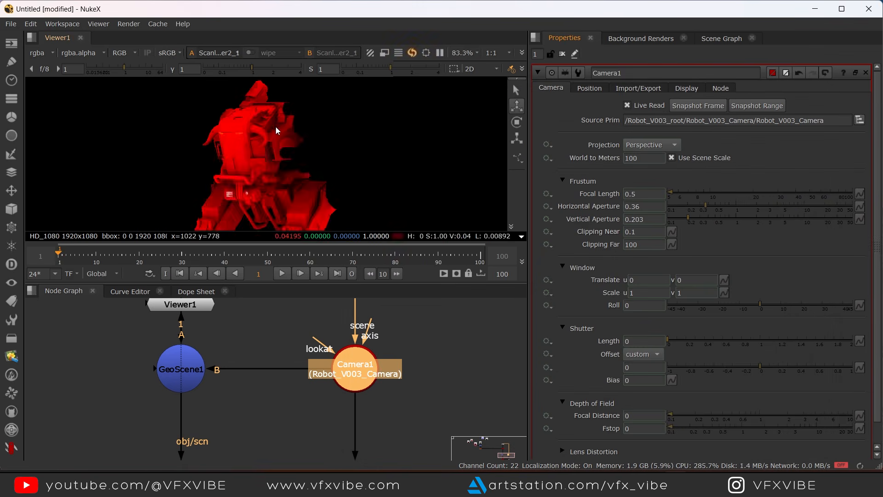
{"action": "left_click", "coordinate": [145, 67]}
{"action": "left_click_drag", "start_coordinate": [145, 68], "coordinate": [124, 70]}
{"action": "scroll", "coordinate": [351, 138], "scroll_direction": "down", "scroll_amount": 4}
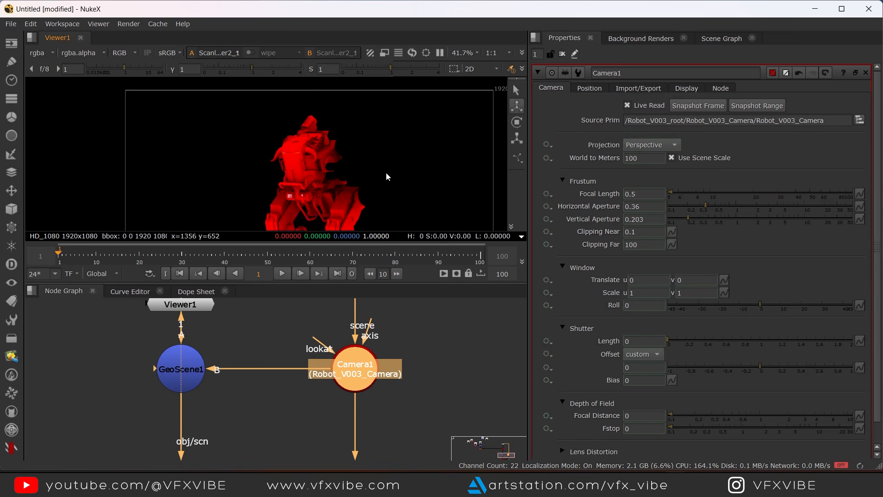
Add a PointLight node in the empty area beside the scene nodes and connect it to GeoScene1
{"action": "scroll", "coordinate": [374, 366], "scroll_direction": "down", "scroll_amount": 5}
{"action": "scroll", "coordinate": [374, 366], "scroll_direction": "down", "scroll_amount": 2}
{"action": "middle_click_drag", "start_coordinate": [374, 366], "coordinate": [413, 417]}
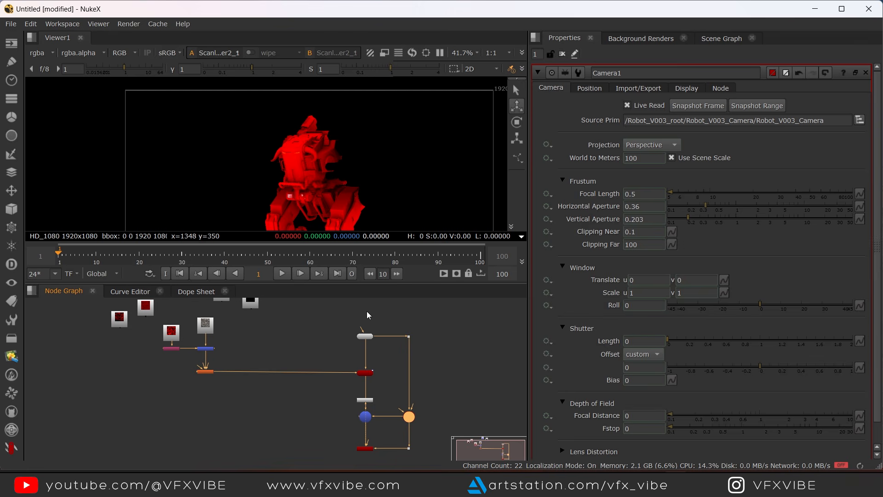
{"action": "middle_click_drag", "start_coordinate": [279, 405], "coordinate": [318, 368]}
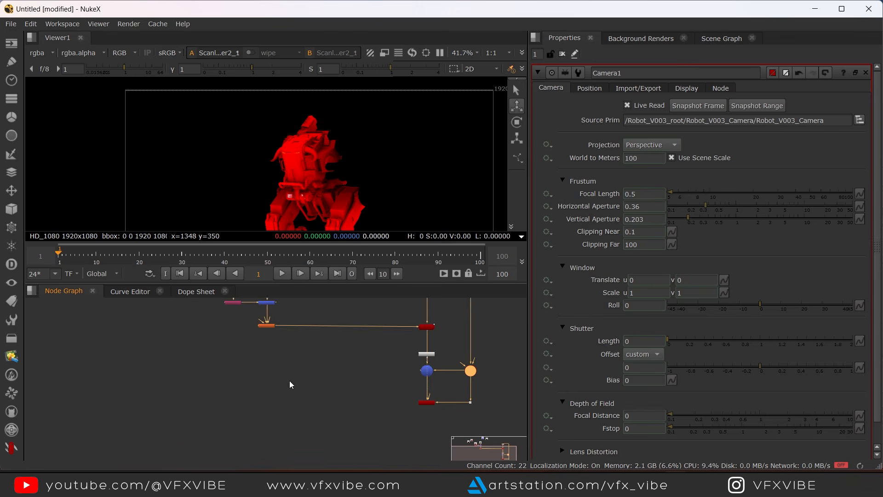
{"action": "left_click", "coordinate": [289, 380]}
{"action": "left_click", "coordinate": [11, 208]}
{"action": "mouse_move", "coordinate": [43, 212]}
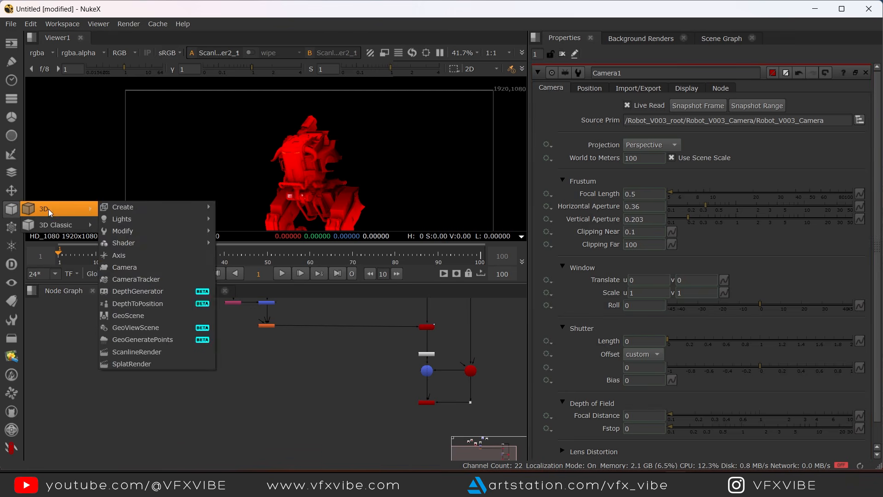
{"action": "mouse_move", "coordinate": [131, 218]}
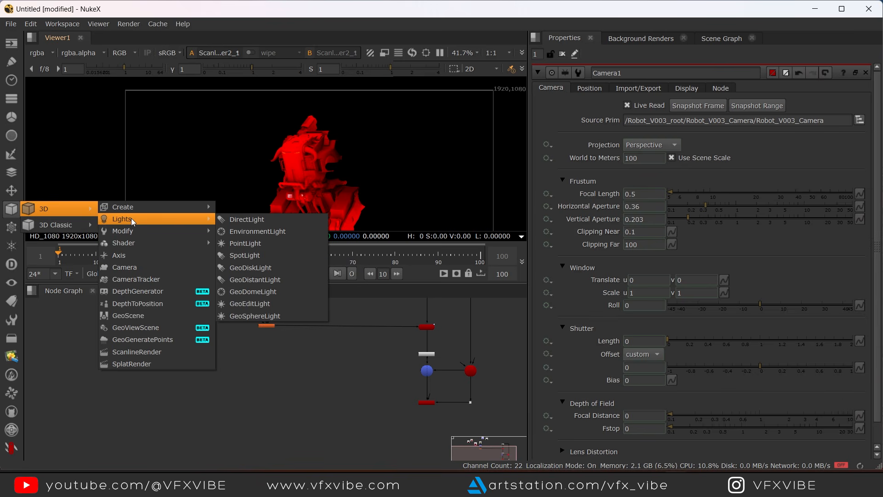
{"action": "left_click", "coordinate": [253, 243]}
{"action": "scroll", "coordinate": [317, 370], "scroll_direction": "up", "scroll_amount": 4}
{"action": "left_click_drag", "start_coordinate": [287, 375], "coordinate": [476, 354]}
{"action": "scroll", "coordinate": [318, 373], "scroll_direction": "down", "scroll_amount": 5}
{"action": "left_click", "coordinate": [485, 354]}
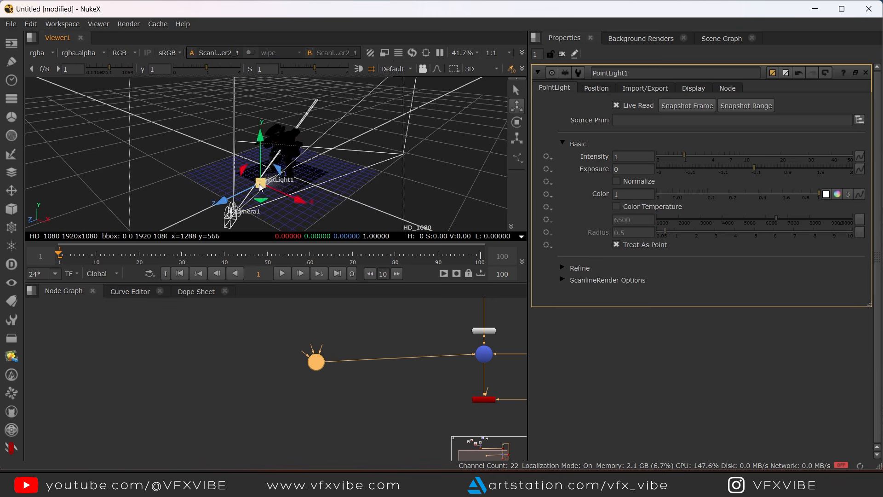
Move the point light up and slightly along its Z axis, and set its exposure to 10
{"action": "left_click_drag", "start_coordinate": [265, 149], "coordinate": [265, 101]}
{"action": "left_click_drag", "start_coordinate": [213, 153], "coordinate": [206, 155]}
{"action": "scroll", "coordinate": [291, 166], "scroll_direction": "up", "scroll_amount": 8}
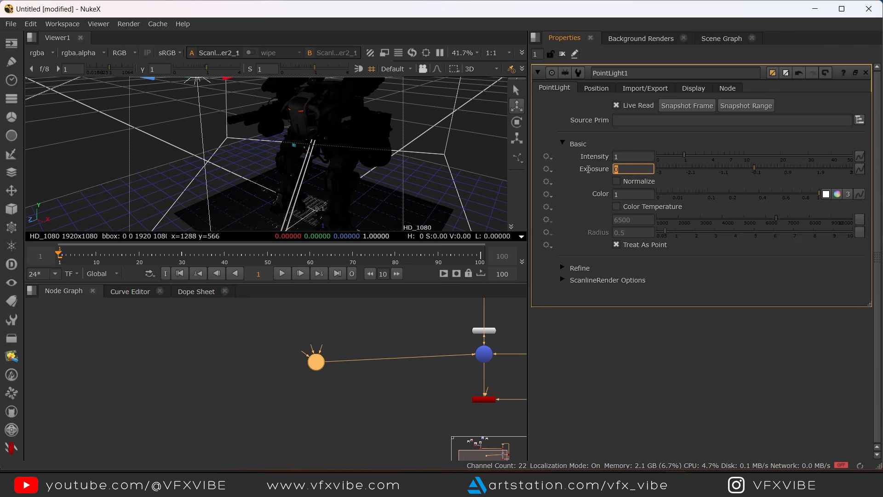
{"action": "key", "text": "Return"}
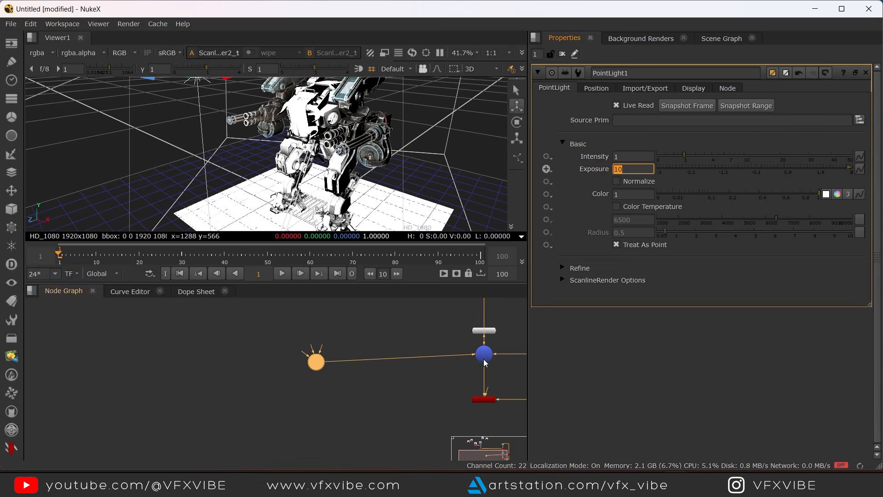
Locate the ScanlineRender node and return the viewer to its 2D render of the lit robot
{"action": "middle_click_drag", "start_coordinate": [484, 362], "coordinate": [376, 271]}
{"action": "scroll", "coordinate": [373, 365], "scroll_direction": "up", "scroll_amount": 3}
{"action": "middle_click_drag", "start_coordinate": [372, 364], "coordinate": [351, 458]}
{"action": "mouse_move", "coordinate": [397, 340]}
{"action": "left_mouse_down"}
{"action": "mouse_move", "coordinate": [308, 400]}
{"action": "mouse_move", "coordinate": [336, 317]}
{"action": "left_mouse_up"}
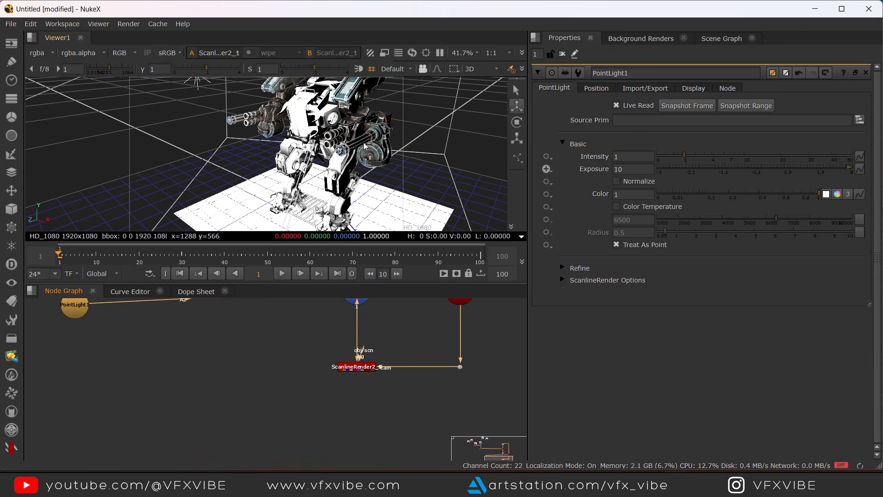
{"action": "key", "text": "Tab"}
Examine the texture detail on the robot's hand parts in the scanline render
{"action": "scroll", "coordinate": [322, 138], "scroll_direction": "up", "scroll_amount": 2}
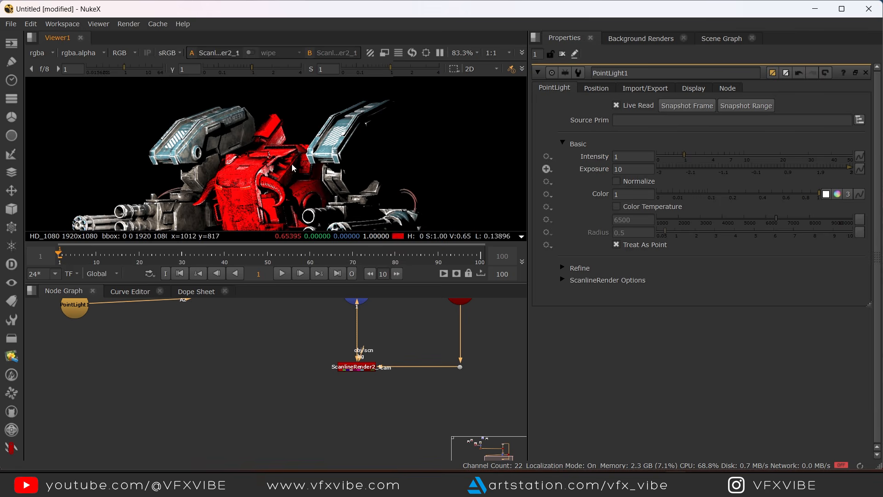
{"action": "scroll", "coordinate": [293, 167], "scroll_direction": "up", "scroll_amount": 4}
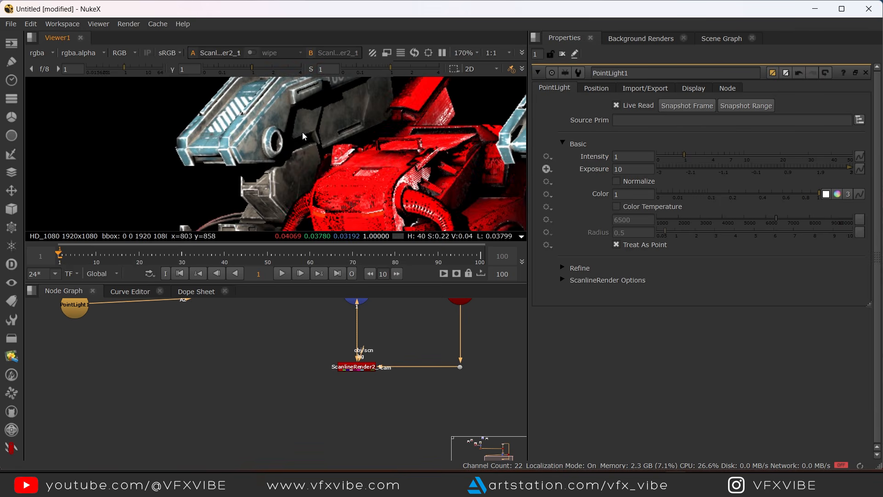
{"action": "scroll", "coordinate": [302, 135], "scroll_direction": "down", "scroll_amount": 3}
{"action": "scroll", "coordinate": [327, 112], "scroll_direction": "up", "scroll_amount": 7}
{"action": "scroll", "coordinate": [326, 111], "scroll_direction": "down", "scroll_amount": 5}
{"action": "scroll", "coordinate": [305, 138], "scroll_direction": "up", "scroll_amount": 6}
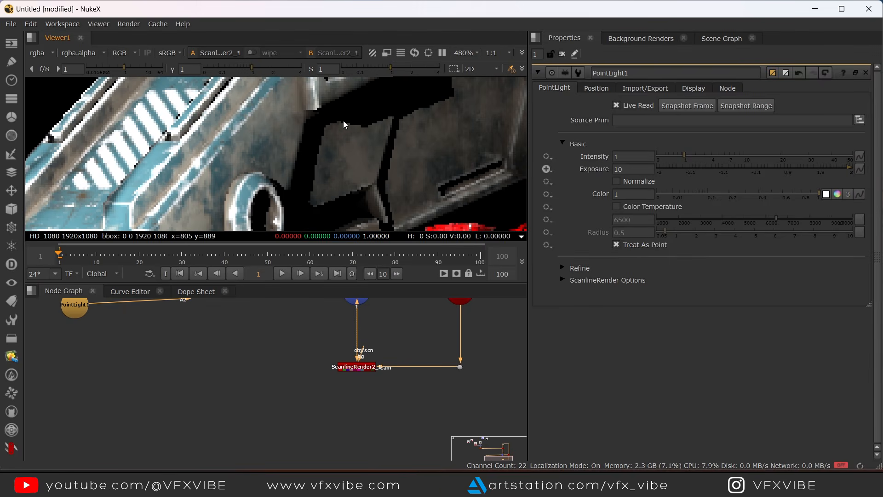
{"action": "scroll", "coordinate": [350, 128], "scroll_direction": "down", "scroll_amount": 8}
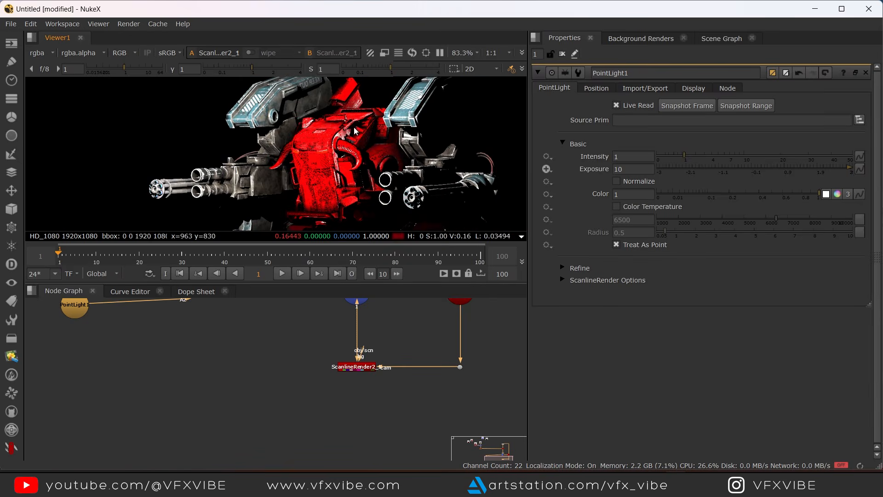
Move the Hands_Normal.png Read node out of the texture group to the area beside the MtlXStandardSurface node
{"action": "scroll", "coordinate": [383, 366], "scroll_direction": "down", "scroll_amount": 7}
{"action": "middle_click_drag", "start_coordinate": [327, 351], "coordinate": [374, 445]}
{"action": "scroll", "coordinate": [375, 446], "scroll_direction": "up", "scroll_amount": 4}
{"action": "middle_click_drag", "start_coordinate": [310, 335], "coordinate": [394, 368]}
{"action": "left_click_drag", "start_coordinate": [192, 313], "coordinate": [314, 377]}
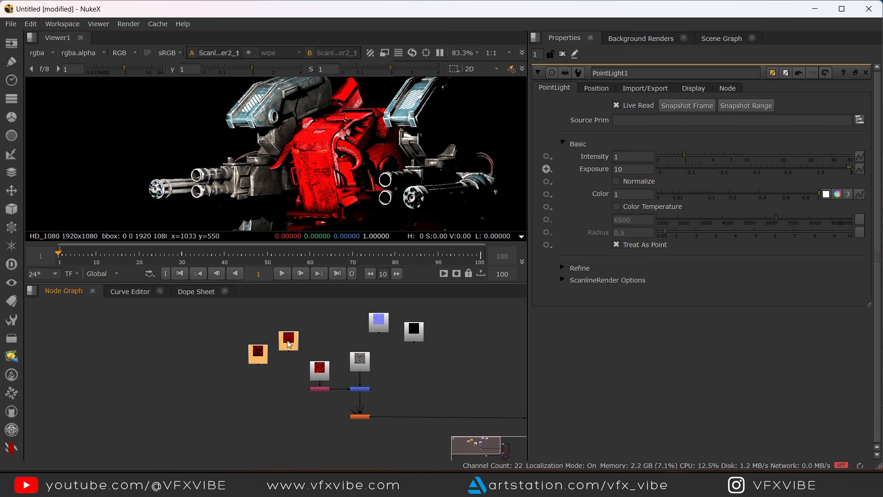
{"action": "scroll", "coordinate": [320, 345], "scroll_direction": "up", "scroll_amount": 5}
{"action": "scroll", "coordinate": [357, 339], "scroll_direction": "down", "scroll_amount": 5}
{"action": "scroll", "coordinate": [509, 321], "scroll_direction": "up", "scroll_amount": 2}
{"action": "scroll", "coordinate": [459, 326], "scroll_direction": "down", "scroll_amount": 5}
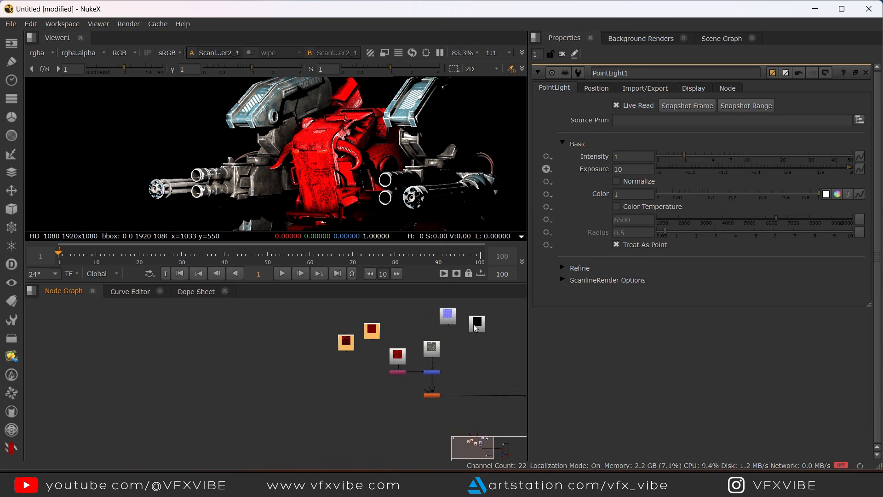
{"action": "scroll", "coordinate": [453, 320], "scroll_direction": "up", "scroll_amount": 1}
{"action": "left_click_drag", "start_coordinate": [442, 319], "coordinate": [309, 392]}
{"action": "scroll", "coordinate": [375, 409], "scroll_direction": "up", "scroll_amount": 5}
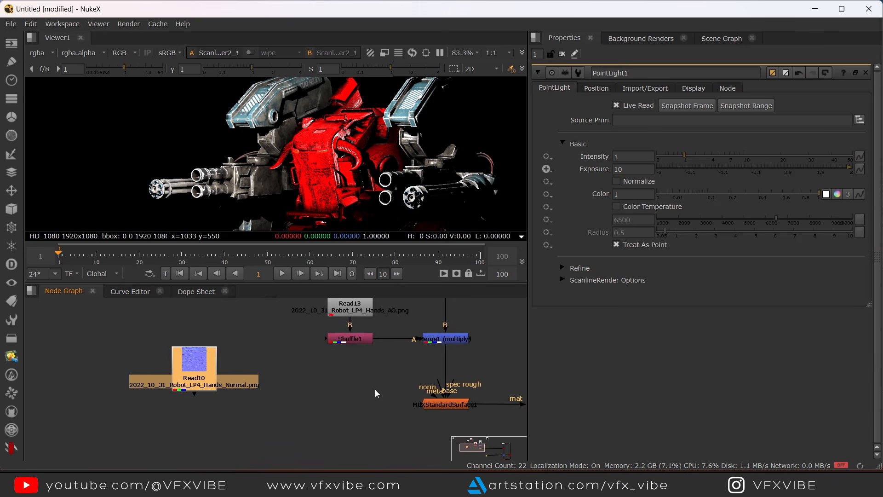
Connect the MtlXStandardSurface norm input to the Hands_Normal.png Read node and check the rendered hand parts
{"action": "scroll", "coordinate": [327, 174], "scroll_direction": "up", "scroll_amount": 3}
{"action": "scroll", "coordinate": [327, 174], "scroll_direction": "up", "scroll_amount": 3}
{"action": "middle_click_drag", "start_coordinate": [327, 174], "coordinate": [360, 157]}
{"action": "scroll", "coordinate": [345, 160], "scroll_direction": "down", "scroll_amount": 3}
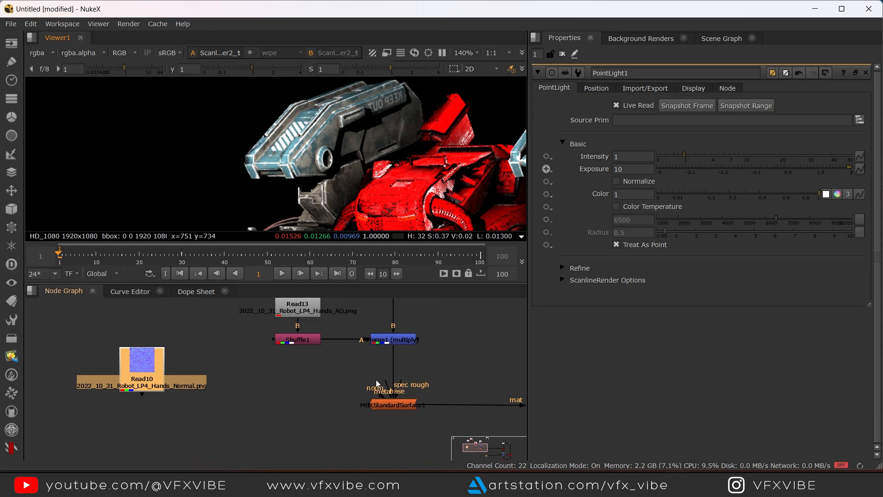
{"action": "scroll", "coordinate": [399, 388], "scroll_direction": "up", "scroll_amount": 3}
{"action": "middle_click_drag", "start_coordinate": [424, 371], "coordinate": [414, 348]}
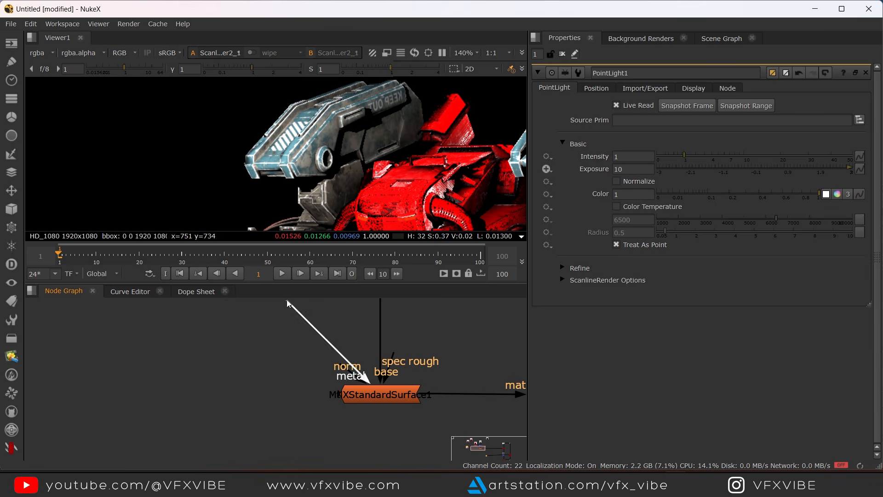
{"action": "scroll", "coordinate": [346, 366], "scroll_direction": "down", "scroll_amount": 1}
{"action": "middle_click_drag", "start_coordinate": [345, 366], "coordinate": [444, 360]}
{"action": "left_click_drag", "start_coordinate": [429, 354], "coordinate": [117, 330]}
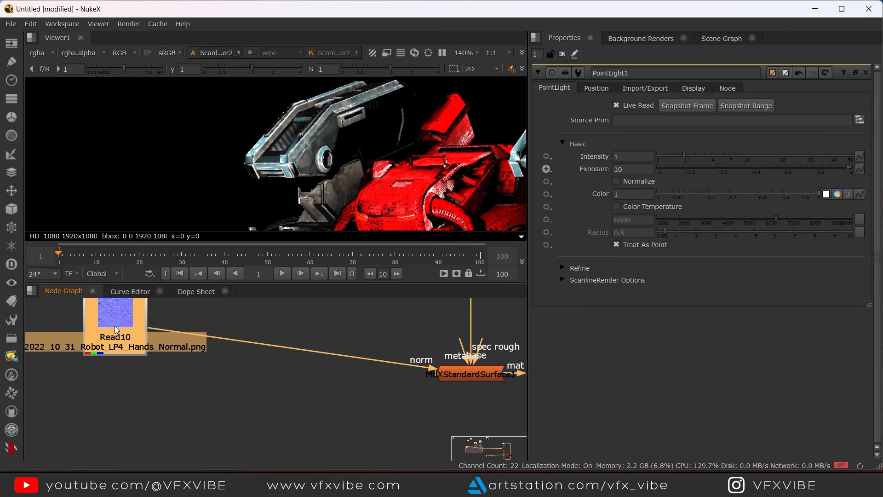
{"action": "scroll", "coordinate": [340, 153], "scroll_direction": "up", "scroll_amount": 2}
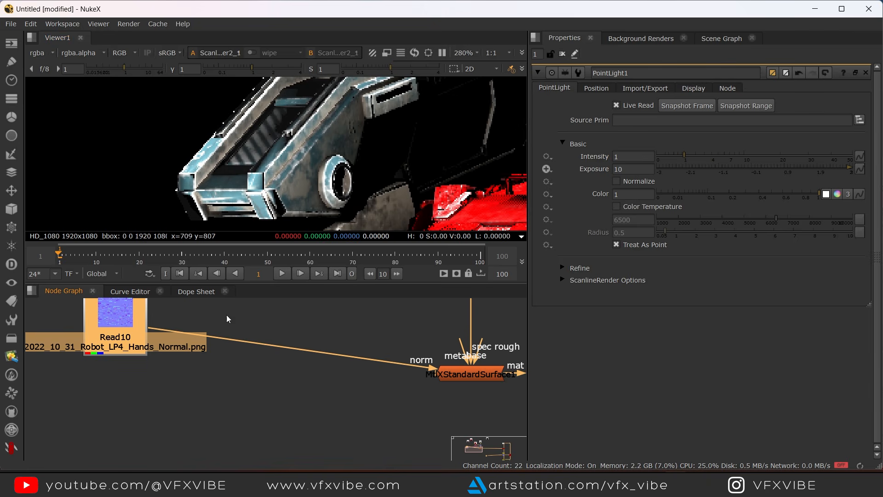
Reposition the Hands_Normal.png Read node and route its norm connection through a Dot placed directly beneath it
{"action": "scroll", "coordinate": [230, 340], "scroll_direction": "down", "scroll_amount": 5}
{"action": "left_click_drag", "start_coordinate": [192, 353], "coordinate": [140, 332]}
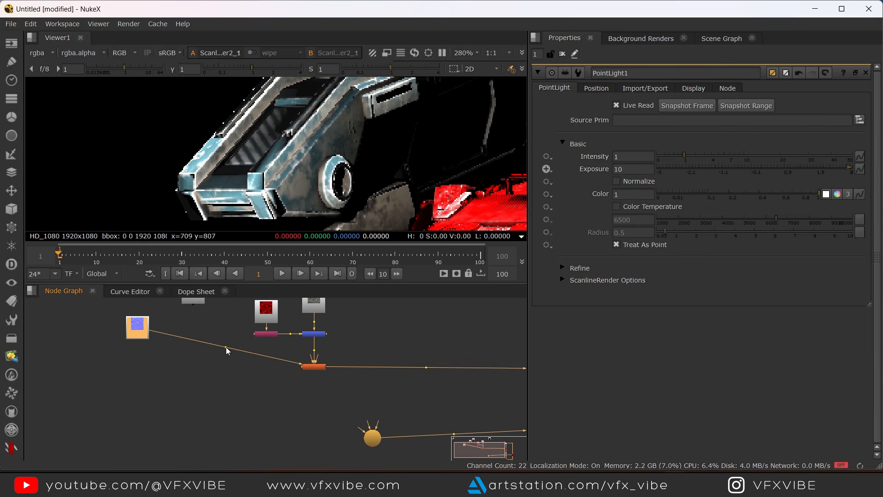
{"action": "left_click_drag", "start_coordinate": [226, 347], "coordinate": [138, 362], "text": "ctrl"}
{"action": "scroll", "coordinate": [234, 355], "scroll_direction": "up", "scroll_amount": 10}
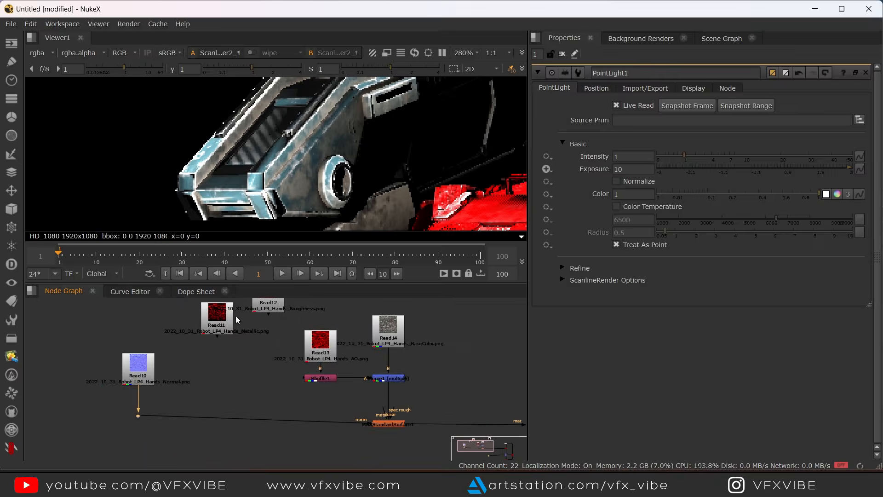
Move the Hands_Metallic.png Read node out of the texture group to the free area below the norm connection
{"action": "left_click", "coordinate": [221, 343]}
{"action": "scroll", "coordinate": [221, 343], "scroll_direction": "down", "scroll_amount": 8}
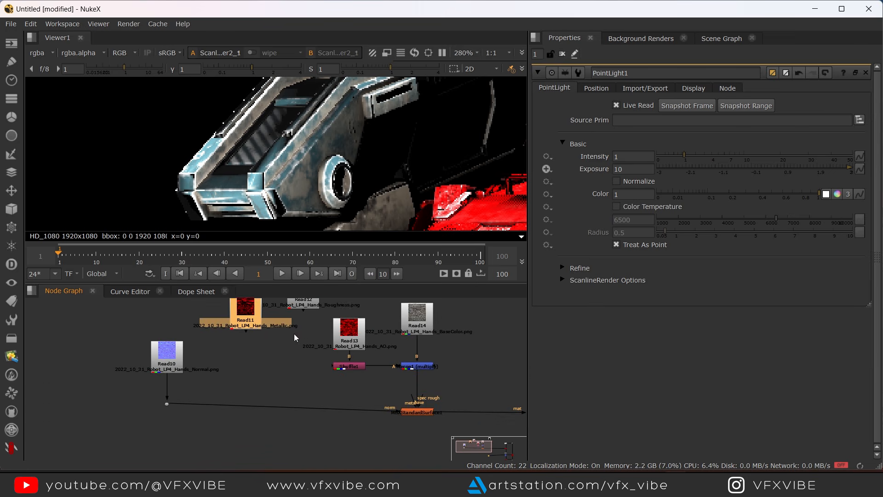
{"action": "left_click_drag", "start_coordinate": [254, 322], "coordinate": [231, 443]}
{"action": "middle_click_drag", "start_coordinate": [178, 412], "coordinate": [221, 357]}
{"action": "mouse_move", "coordinate": [209, 349]}
{"action": "left_mouse_down"}
{"action": "mouse_move", "coordinate": [210, 357]}
{"action": "mouse_move", "coordinate": [202, 349]}
{"action": "left_mouse_up"}
{"action": "scroll", "coordinate": [367, 408], "scroll_direction": "up", "scroll_amount": 3}
Add a Shuffle node and align it directly under the Hands_Metallic.png Read node
{"action": "left_click", "coordinate": [211, 410]}
{"action": "key", "text": "Tab"}
{"action": "type", "text": "sh"}
{"action": "key", "text": "Return"}
{"action": "left_click_drag", "start_coordinate": [203, 386], "coordinate": [193, 350]}
{"action": "left_click_drag", "start_coordinate": [206, 410], "coordinate": [193, 400]}
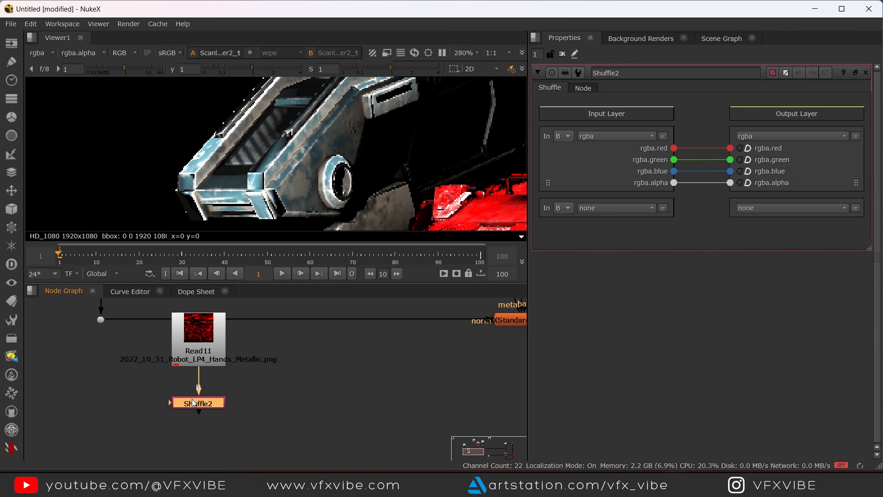
View the metallic map's Shuffle output and route its red input channel to the red, green, blue and alpha outputs
{"action": "key", "text": "1"}
{"action": "key", "text": "f"}
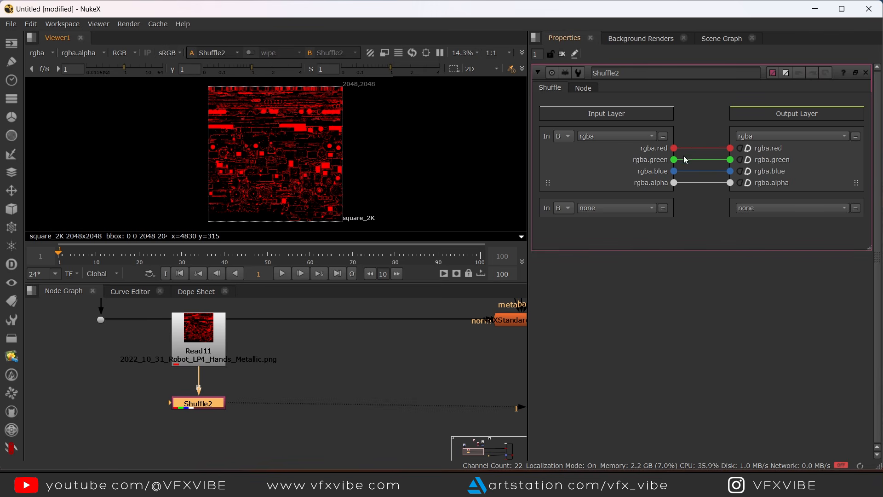
{"action": "left_click_drag", "start_coordinate": [721, 163], "coordinate": [730, 160]}
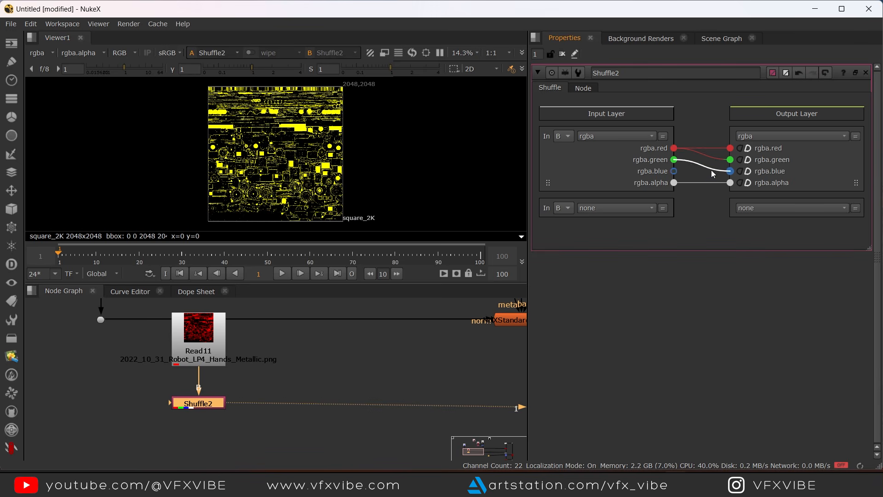
{"action": "left_click_drag", "start_coordinate": [674, 148], "coordinate": [730, 182]}
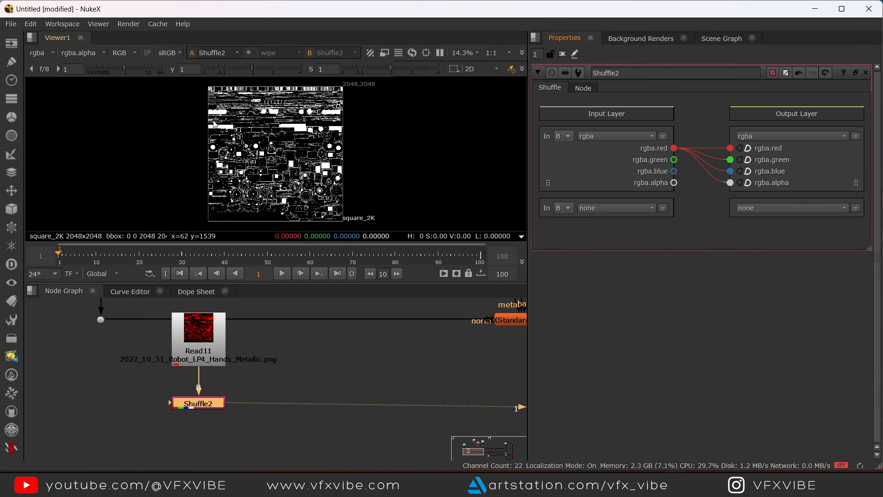
Connect the metal input of MtlXStandardSurface to the Shuffle node beneath the Hands_Metallic.png Read node
{"action": "scroll", "coordinate": [269, 164], "scroll_direction": "up", "scroll_amount": 5}
{"action": "scroll", "coordinate": [244, 377], "scroll_direction": "down", "scroll_amount": 3}
{"action": "middle_click_drag", "start_coordinate": [243, 383], "coordinate": [218, 406]}
{"action": "middle_click_drag", "start_coordinate": [280, 385], "coordinate": [217, 346]}
{"action": "mouse_move", "coordinate": [481, 430]}
{"action": "middle_mouse_down"}
{"action": "mouse_move", "coordinate": [430, 374]}
{"action": "mouse_move", "coordinate": [299, 411]}
{"action": "middle_mouse_up"}
{"action": "middle_click_drag", "start_coordinate": [199, 383], "coordinate": [363, 417]}
{"action": "scroll", "coordinate": [267, 327], "scroll_direction": "up", "scroll_amount": 4}
{"action": "left_click_drag", "start_coordinate": [274, 320], "coordinate": [47, 440]}
{"action": "scroll", "coordinate": [427, 404], "scroll_direction": "down", "scroll_amount": 1}
{"action": "middle_click_drag", "start_coordinate": [433, 406], "coordinate": [149, 339]}
{"action": "scroll", "coordinate": [195, 351], "scroll_direction": "down", "scroll_amount": 3}
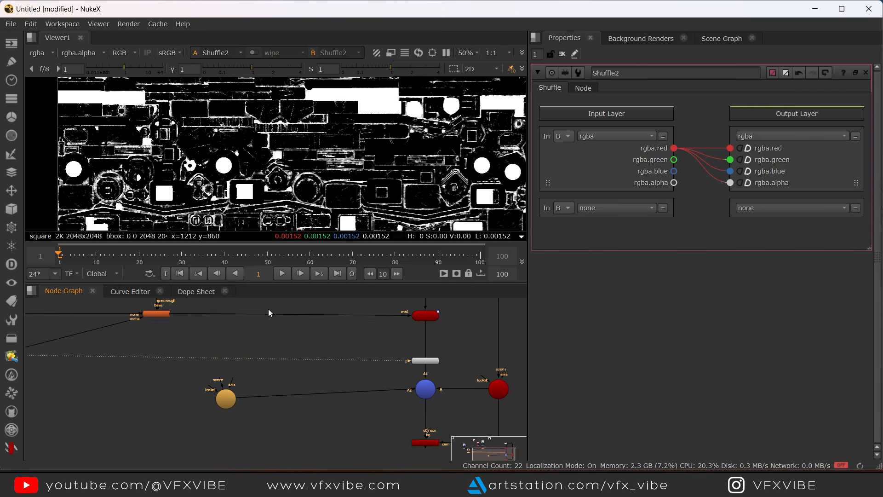
Return the viewer to the ScanlineRender output and inspect the robot's hand parts with the metallic map
{"action": "middle_click_drag", "start_coordinate": [392, 443], "coordinate": [326, 389]}
{"action": "left_click_drag", "start_coordinate": [338, 436], "coordinate": [396, 376]}
{"action": "key", "text": "1"}
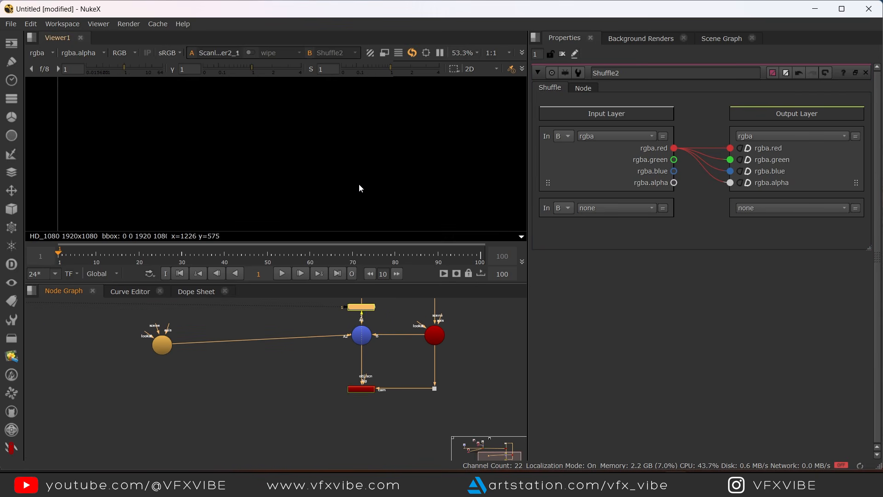
{"action": "scroll", "coordinate": [263, 154], "scroll_direction": "up", "scroll_amount": 5}
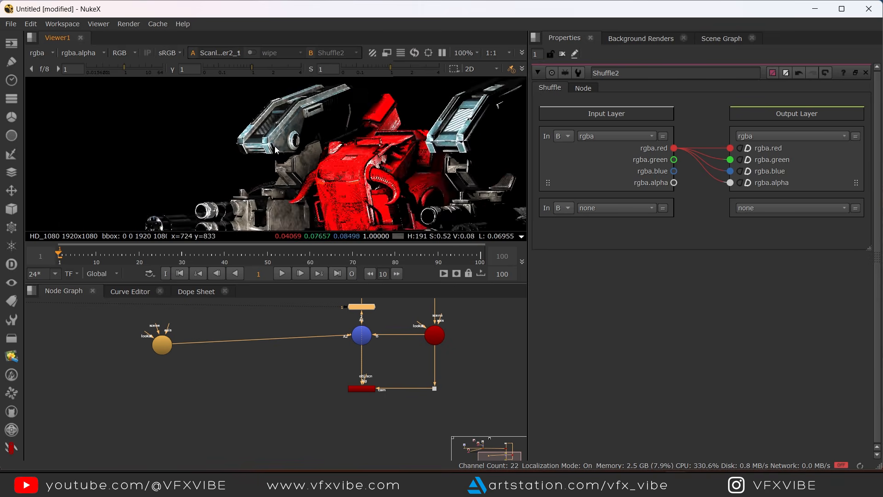
Toggle the Hands_Metallic.png Read node and its Shuffle off and on to compare the metallic effect on the hands
{"action": "middle_click_drag", "start_coordinate": [184, 353], "coordinate": [363, 418]}
{"action": "middle_click_drag", "start_coordinate": [162, 368], "coordinate": [302, 382]}
{"action": "scroll", "coordinate": [276, 387], "scroll_direction": "up", "scroll_amount": 3}
{"action": "left_click_drag", "start_coordinate": [192, 408], "coordinate": [288, 301]}
{"action": "key", "text": "d"}
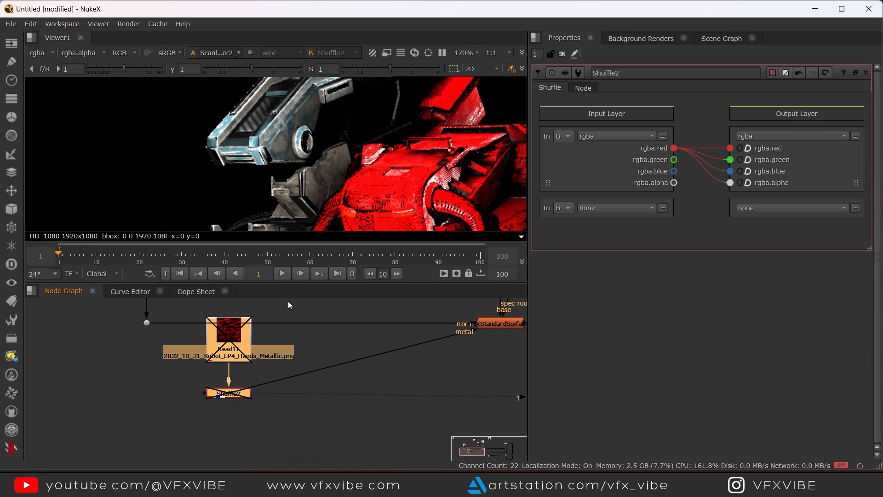
{"action": "key", "text": "d"}
{"action": "key", "text": "d"}
{"action": "key", "text": "d"}
Move the Hands_Metallic.png Read node and its Shuffle lower, clear of the MtlXStandardSurface connections
{"action": "scroll", "coordinate": [317, 391], "scroll_direction": "down", "scroll_amount": 5}
{"action": "scroll", "coordinate": [345, 352], "scroll_direction": "up", "scroll_amount": 3}
{"action": "scroll", "coordinate": [408, 371], "scroll_direction": "up", "scroll_amount": 3}
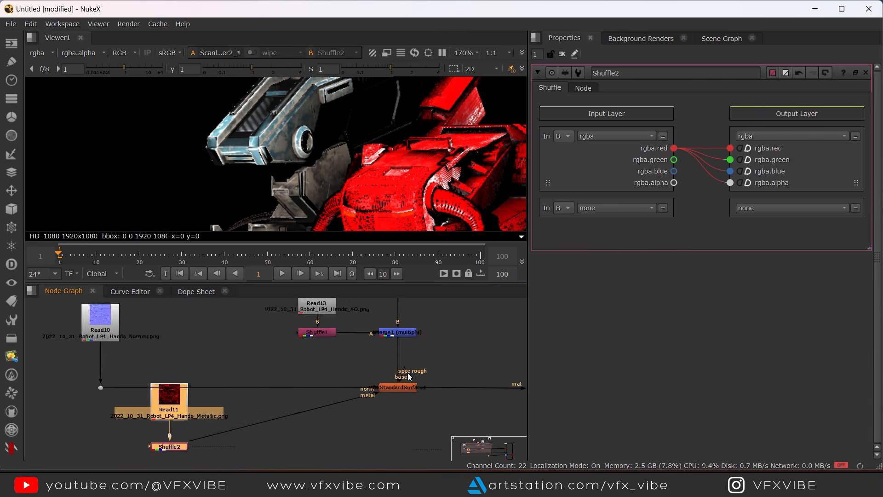
{"action": "left_click_drag", "start_coordinate": [354, 335], "coordinate": [351, 335]}
{"action": "scroll", "coordinate": [348, 407], "scroll_direction": "up", "scroll_amount": 2}
{"action": "scroll", "coordinate": [349, 403], "scroll_direction": "down", "scroll_amount": 6}
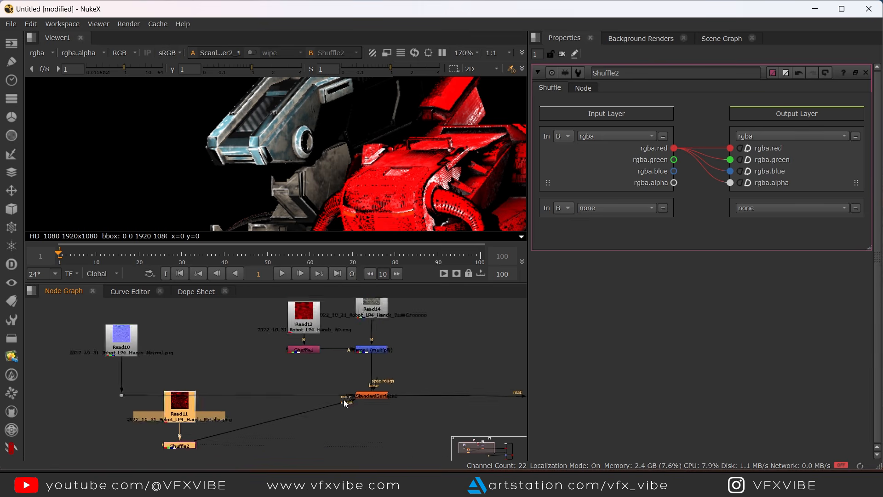
{"action": "left_click_drag", "start_coordinate": [215, 377], "coordinate": [266, 449]}
{"action": "left_click_drag", "start_coordinate": [242, 407], "coordinate": [230, 418]}
Insert a second Dot on the norm connection and move the Hands_Roughness.png Read node beside the Normal one
{"action": "scroll", "coordinate": [273, 376], "scroll_direction": "up", "scroll_amount": 2}
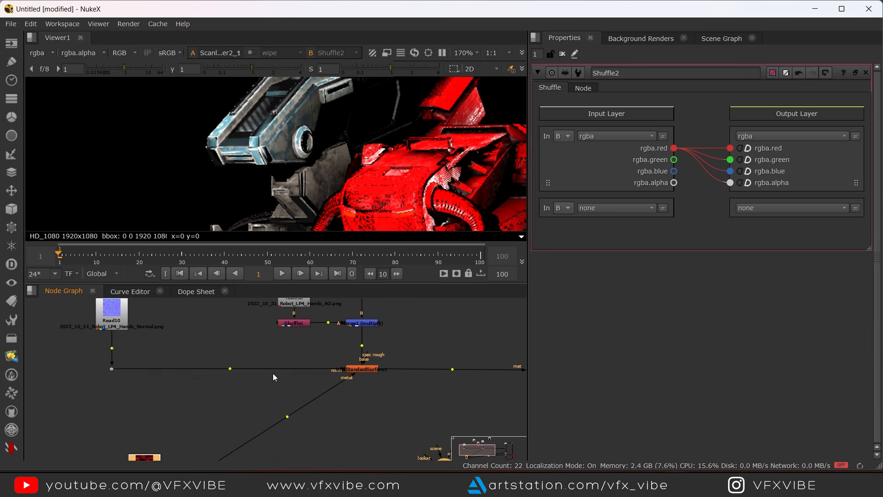
{"action": "left_click_drag", "start_coordinate": [230, 368], "coordinate": [237, 342], "text": "ctrl"}
{"action": "scroll", "coordinate": [341, 377], "scroll_direction": "up", "scroll_amount": 6}
{"action": "left_click_drag", "start_coordinate": [348, 348], "coordinate": [282, 380]}
{"action": "scroll", "coordinate": [282, 380], "scroll_direction": "down", "scroll_amount": 5}
{"action": "left_click_drag", "start_coordinate": [184, 339], "coordinate": [179, 368]}
{"action": "scroll", "coordinate": [352, 359], "scroll_direction": "up", "scroll_amount": 2}
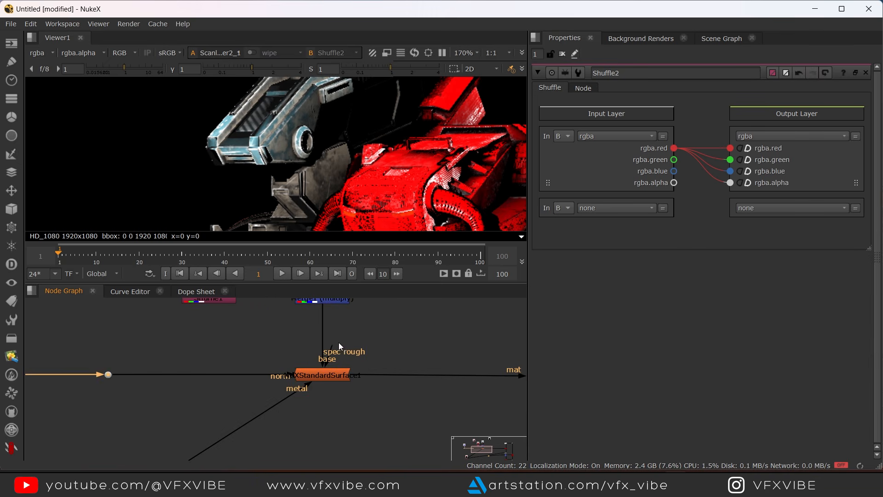
{"action": "scroll", "coordinate": [346, 330], "scroll_direction": "down", "scroll_amount": 4}
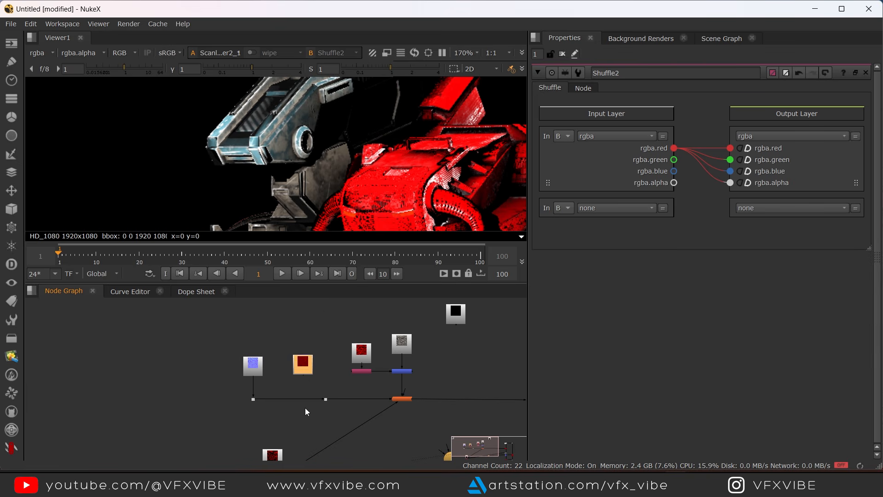
Duplicate the metallic map's Shuffle node and connect the copy below the Hands_Roughness.png Read node
{"action": "middle_click_drag", "start_coordinate": [305, 407], "coordinate": [295, 333]}
{"action": "scroll", "coordinate": [267, 415], "scroll_direction": "up", "scroll_amount": 3}
{"action": "left_click_drag", "start_coordinate": [241, 418], "coordinate": [275, 388]}
{"action": "left_click_drag", "start_coordinate": [222, 416], "coordinate": [296, 385]}
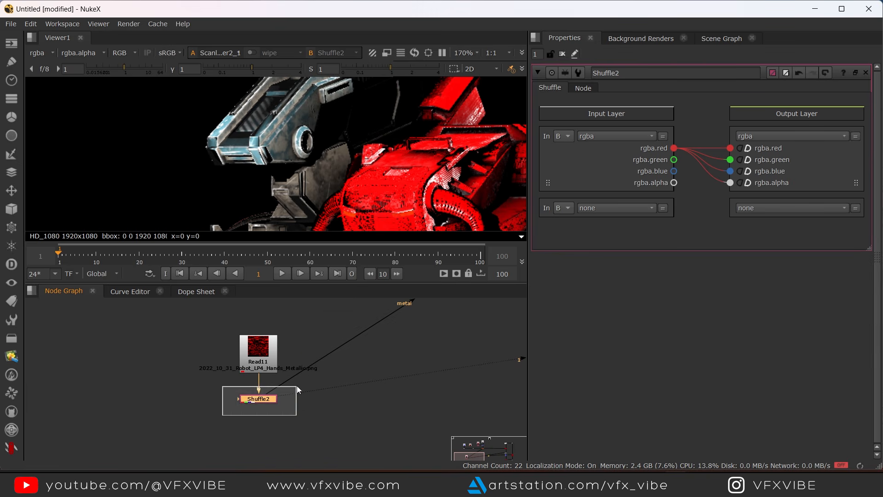
{"action": "scroll", "coordinate": [351, 387], "scroll_direction": "down", "scroll_amount": 5}
{"action": "middle_click_drag", "start_coordinate": [332, 331], "coordinate": [336, 383]}
{"action": "scroll", "coordinate": [336, 384], "scroll_direction": "up", "scroll_amount": 1}
{"action": "left_click", "coordinate": [337, 390]}
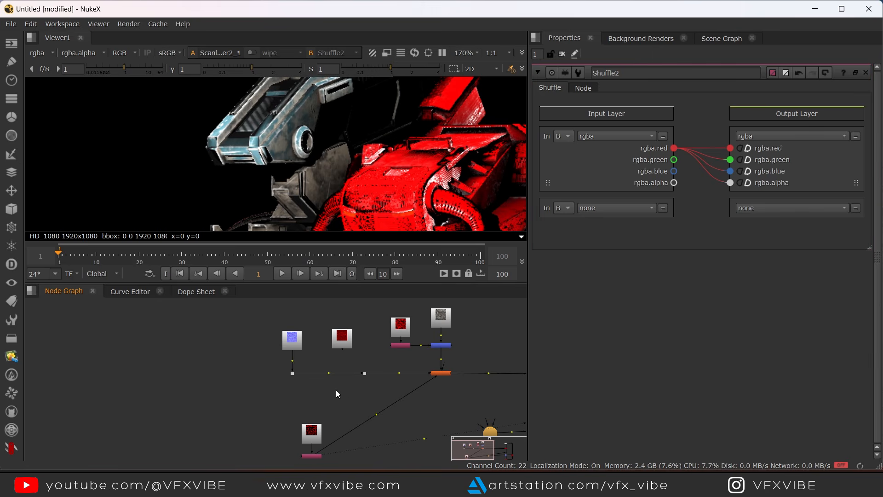
{"action": "left_click_drag", "start_coordinate": [335, 371], "coordinate": [342, 342]}
{"action": "left_click_drag", "start_coordinate": [336, 388], "coordinate": [343, 404]}
Check the roughness map's Shuffle output in the viewer and return to the ScanlineRender output
{"action": "key", "text": "1"}
{"action": "left_click", "coordinate": [357, 324]}
{"action": "key", "text": "f"}
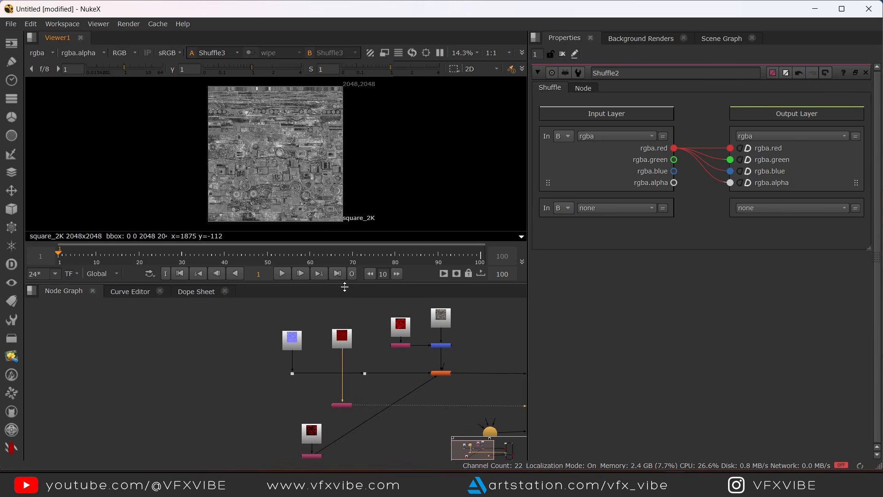
{"action": "key", "text": "f"}
{"action": "key", "text": "1"}
Connect the spec rough input of MtlXStandardSurface to the roughness map's Shuffle and check the rendered hand parts
{"action": "scroll", "coordinate": [350, 367], "scroll_direction": "up", "scroll_amount": 5}
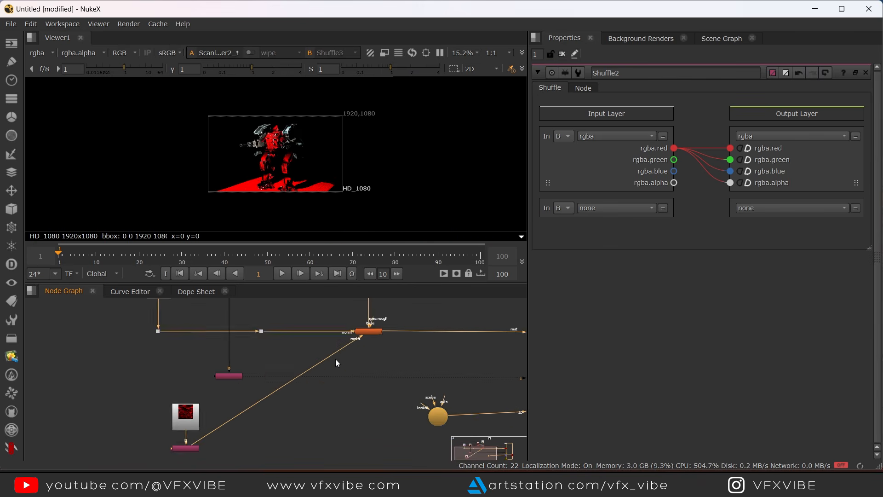
{"action": "middle_click_drag", "start_coordinate": [336, 360], "coordinate": [401, 412]}
{"action": "scroll", "coordinate": [428, 382], "scroll_direction": "up", "scroll_amount": 5}
{"action": "left_click_drag", "start_coordinate": [450, 341], "coordinate": [92, 446]}
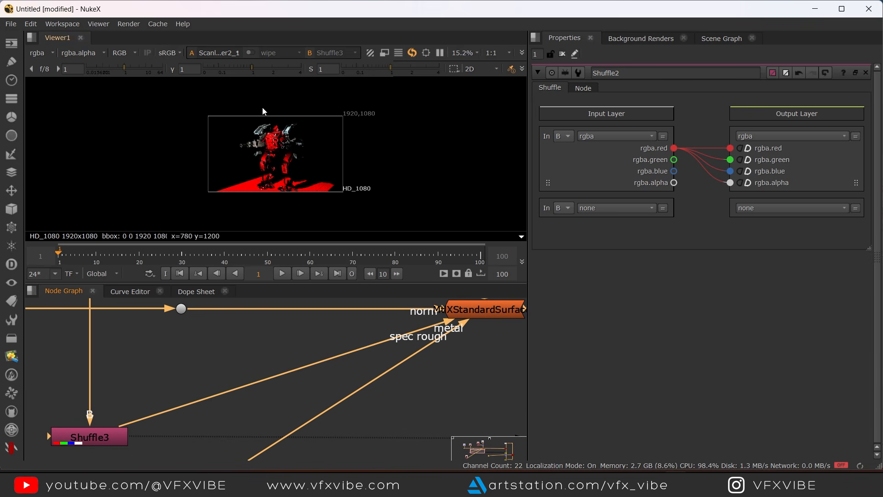
{"action": "scroll", "coordinate": [261, 125], "scroll_direction": "up", "scroll_amount": 10}
{"action": "scroll", "coordinate": [432, 432], "scroll_direction": "down", "scroll_amount": 6}
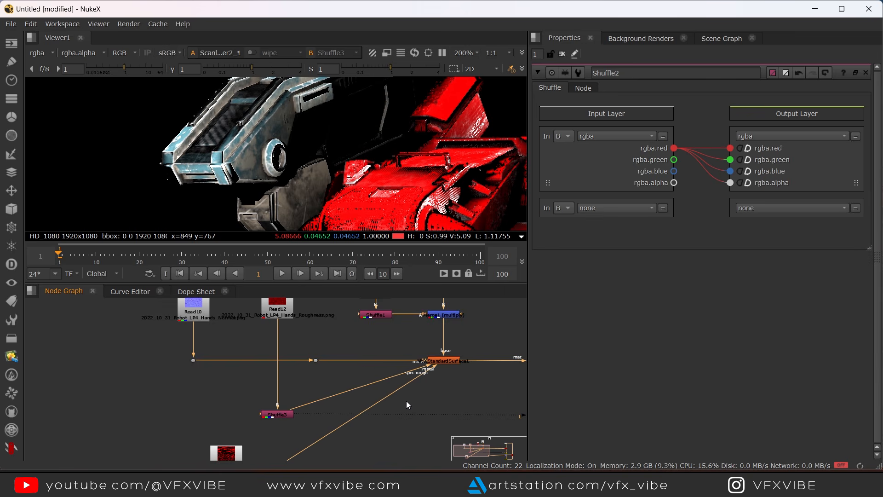
Move the Hands_Emissive.png Read node below the MtlXStandardSurface node and open its properties
{"action": "scroll", "coordinate": [373, 349], "scroll_direction": "up", "scroll_amount": 3}
{"action": "scroll", "coordinate": [377, 366], "scroll_direction": "down", "scroll_amount": 7}
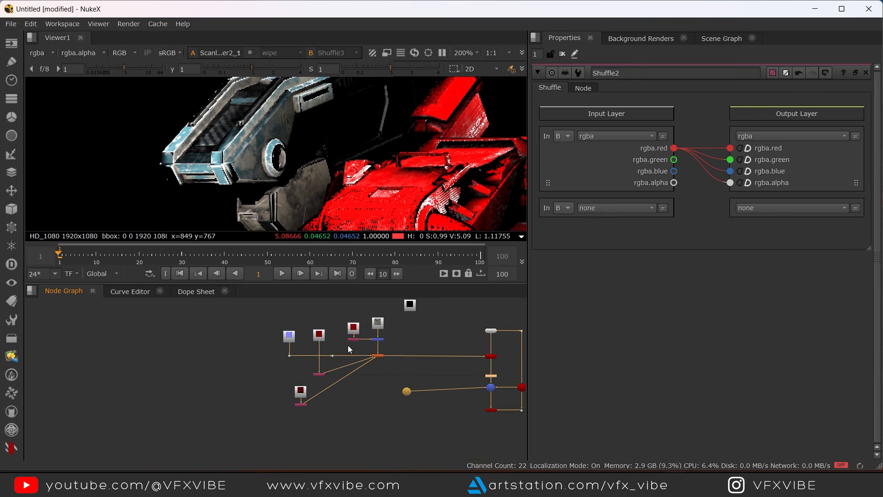
{"action": "scroll", "coordinate": [424, 321], "scroll_direction": "up", "scroll_amount": 3}
{"action": "left_click_drag", "start_coordinate": [404, 318], "coordinate": [306, 457]}
{"action": "middle_click_drag", "start_coordinate": [307, 452], "coordinate": [370, 395]}
{"action": "scroll", "coordinate": [370, 396], "scroll_direction": "up", "scroll_amount": 3}
{"action": "double_click", "coordinate": [369, 396]}
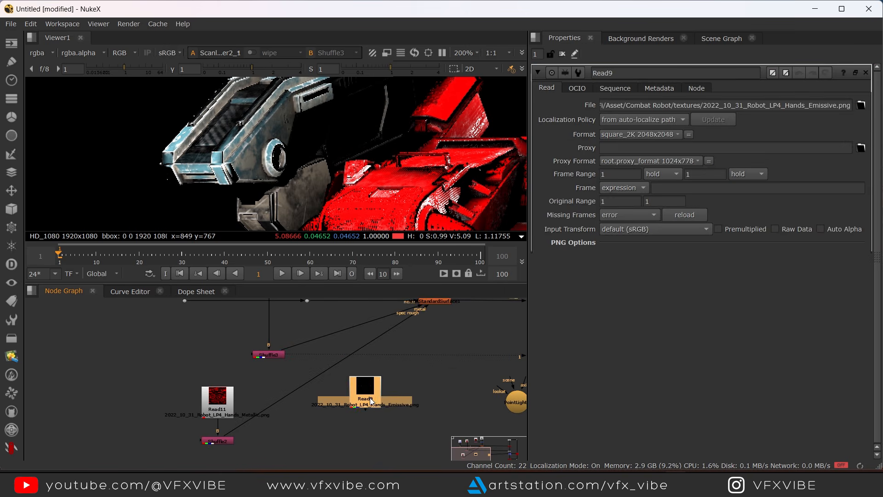
Connect the emis input of MtlXStandardSurface to the Hands_Emissive.png Read node
{"action": "scroll", "coordinate": [368, 396], "scroll_direction": "up", "scroll_amount": 4}
{"action": "scroll", "coordinate": [368, 393], "scroll_direction": "down", "scroll_amount": 5}
{"action": "scroll", "coordinate": [409, 312], "scroll_direction": "up", "scroll_amount": 6}
{"action": "left_click_drag", "start_coordinate": [418, 319], "coordinate": [313, 341]}
{"action": "scroll", "coordinate": [370, 324], "scroll_direction": "down", "scroll_amount": 6}
{"action": "scroll", "coordinate": [377, 335], "scroll_direction": "up", "scroll_amount": 2}
{"action": "scroll", "coordinate": [321, 148], "scroll_direction": "down", "scroll_amount": 5}
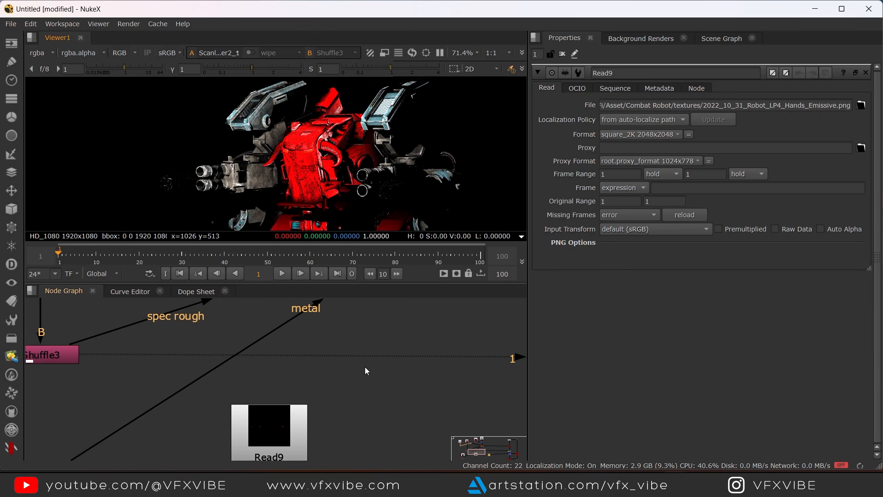
{"action": "middle_click_drag", "start_coordinate": [366, 367], "coordinate": [360, 369]}
{"action": "scroll", "coordinate": [360, 368], "scroll_direction": "down", "scroll_amount": 4}
{"action": "scroll", "coordinate": [374, 325], "scroll_direction": "up", "scroll_amount": 2}
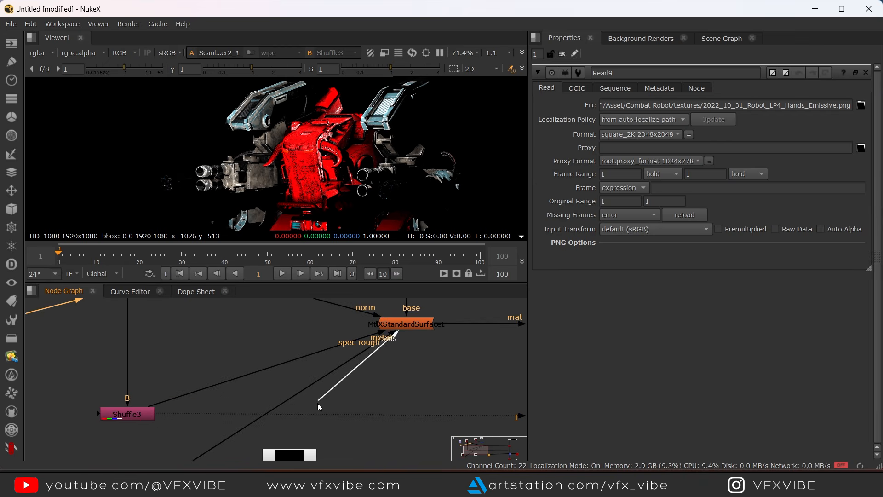
{"action": "left_click_drag", "start_coordinate": [319, 406], "coordinate": [293, 454]}
{"action": "scroll", "coordinate": [399, 333], "scroll_direction": "down", "scroll_amount": 3}
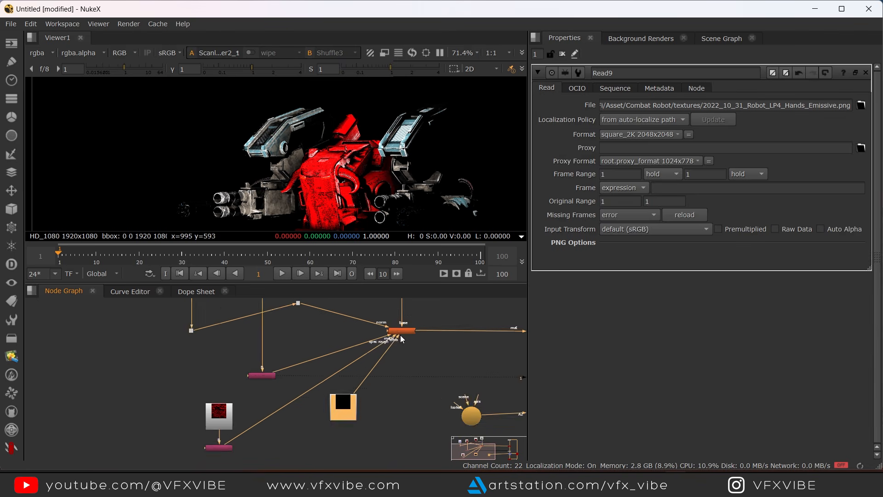
Set the Emission amount of MtlXStandardSurface1 to 1 and examine the emissive areas in the render
{"action": "scroll", "coordinate": [401, 330], "scroll_direction": "up", "scroll_amount": 2}
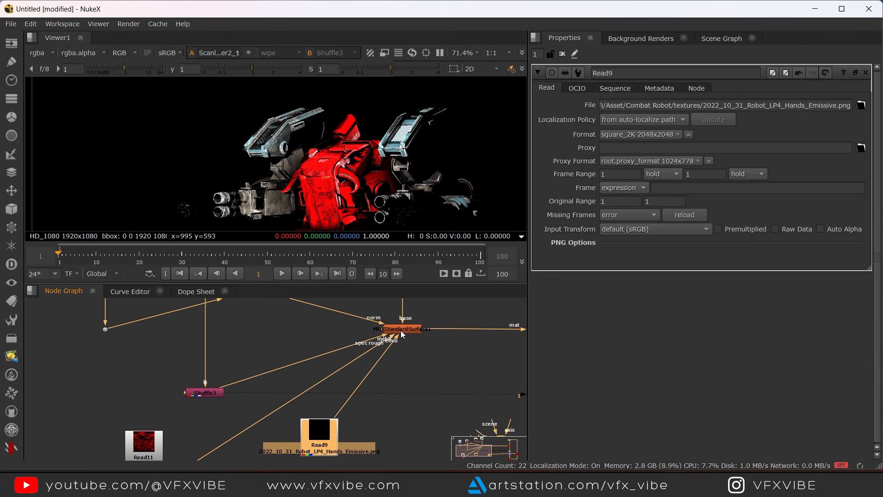
{"action": "double_click", "coordinate": [401, 331]}
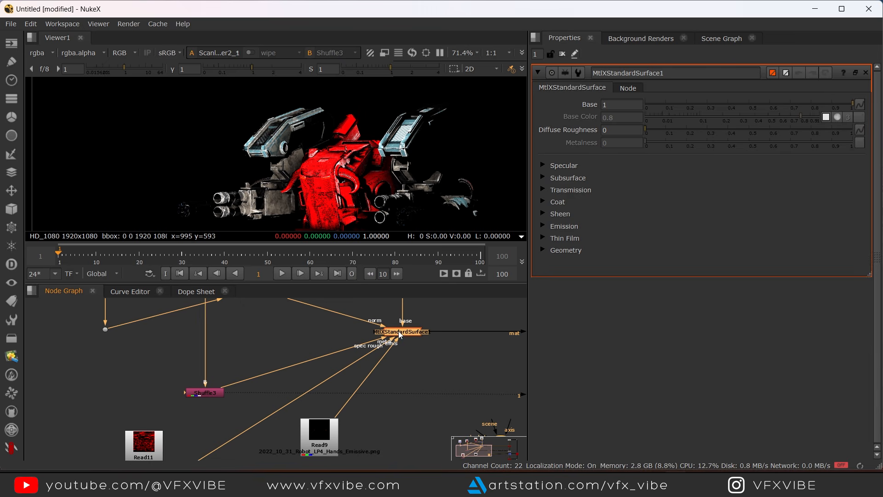
{"action": "scroll", "coordinate": [406, 334], "scroll_direction": "up", "scroll_amount": 2}
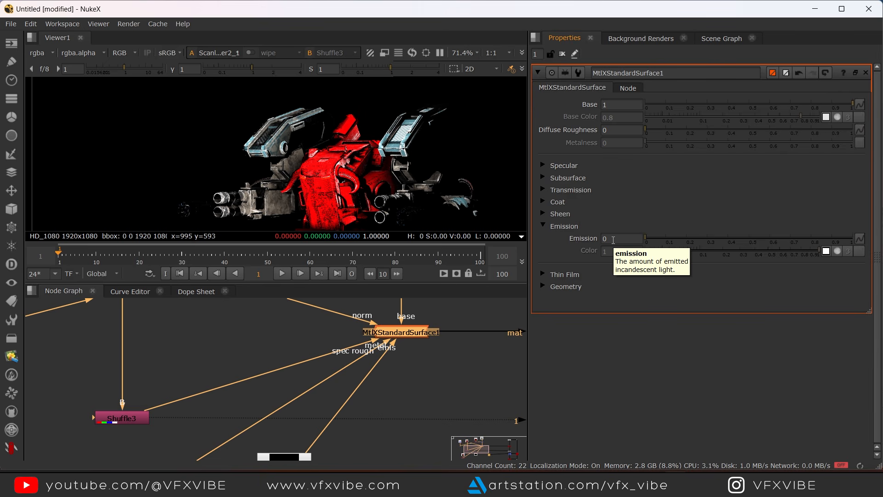
{"action": "left_click", "coordinate": [613, 240]}
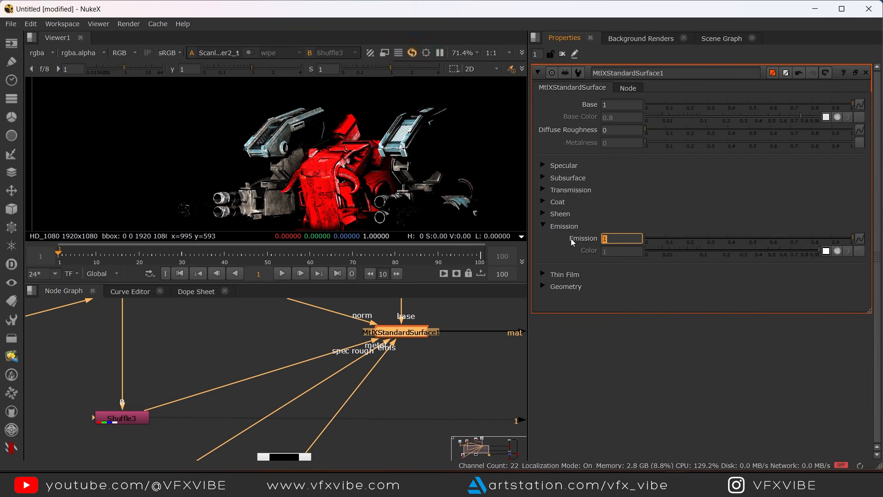
{"action": "type", "text": "1"}
{"action": "middle_click_drag", "start_coordinate": [459, 201], "coordinate": [389, 177]}
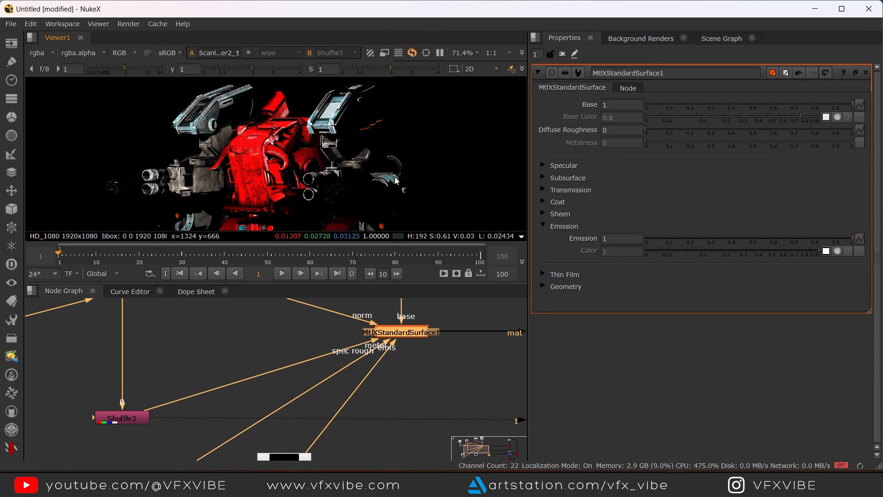
{"action": "scroll", "coordinate": [389, 175], "scroll_direction": "up", "scroll_amount": 2}
Check the render with the material's Emission amount at 0, and raise it to 5
{"action": "left_click", "coordinate": [615, 242]}
{"action": "type", "text": "0"}
{"action": "key", "text": "Return"}
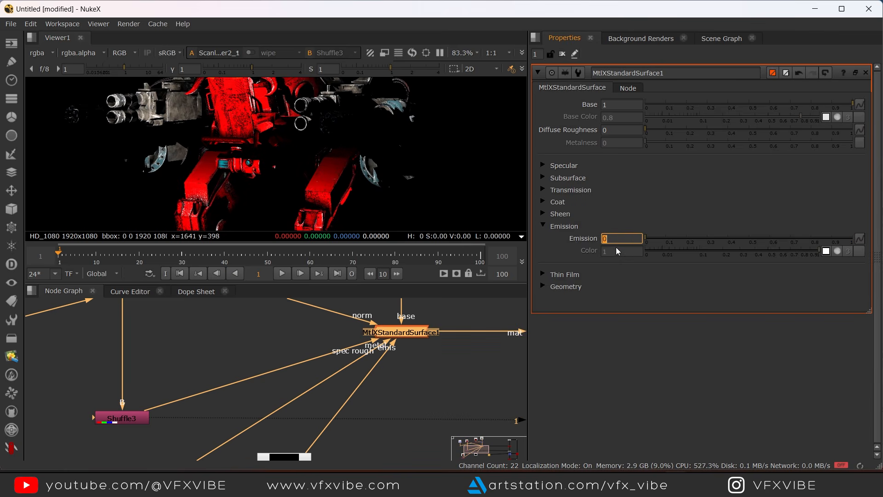
{"action": "type", "text": "1"}
{"action": "key", "text": "Return"}
Add a Dot beside the MtlXStandardSurface node and connect the node's spec input to it
{"action": "scroll", "coordinate": [295, 362], "scroll_direction": "down", "scroll_amount": 4}
{"action": "middle_click_drag", "start_coordinate": [263, 359], "coordinate": [362, 384]}
{"action": "left_click_drag", "start_coordinate": [362, 360], "coordinate": [398, 351]}
{"action": "scroll", "coordinate": [364, 354], "scroll_direction": "up", "scroll_amount": 8}
{"action": "left_click_drag", "start_coordinate": [405, 410], "coordinate": [254, 395]}
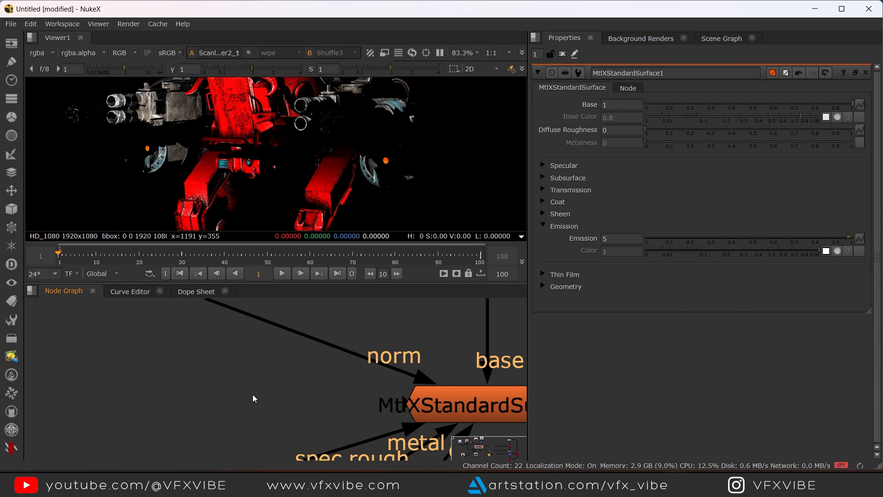
{"action": "key", "text": "period"}
{"action": "left_click_drag", "start_coordinate": [406, 408], "coordinate": [379, 318]}
{"action": "left_click_drag", "start_coordinate": [401, 403], "coordinate": [282, 364]}
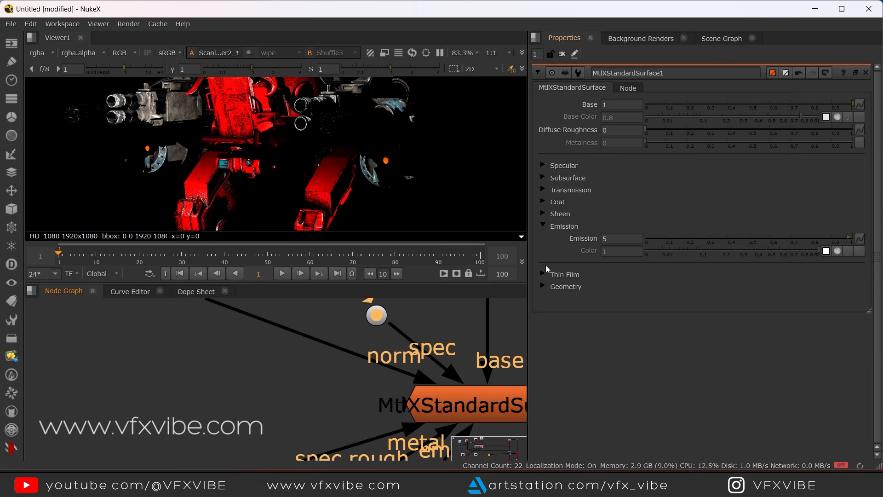
Enclose the hands' texture, shuffle, Dot and MtlXStandardSurface nodes in a backdrop
{"action": "scroll", "coordinate": [395, 346], "scroll_direction": "down", "scroll_amount": 3}
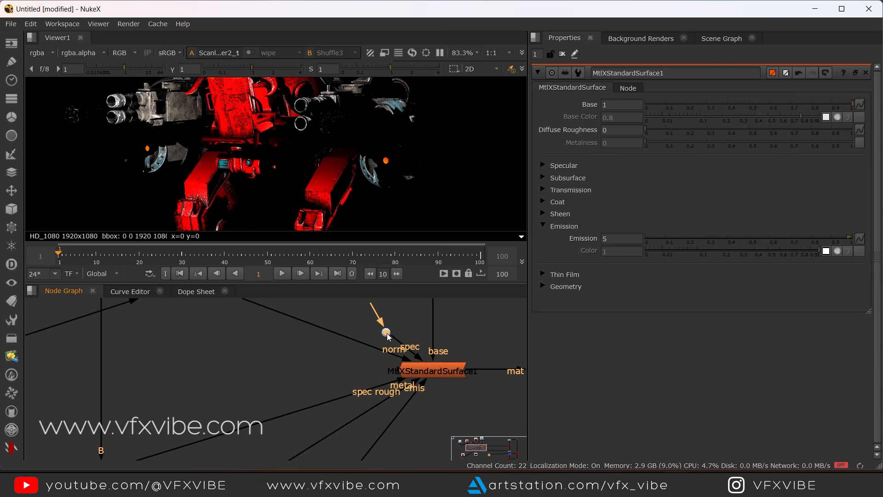
{"action": "scroll", "coordinate": [376, 356], "scroll_direction": "down", "scroll_amount": 4}
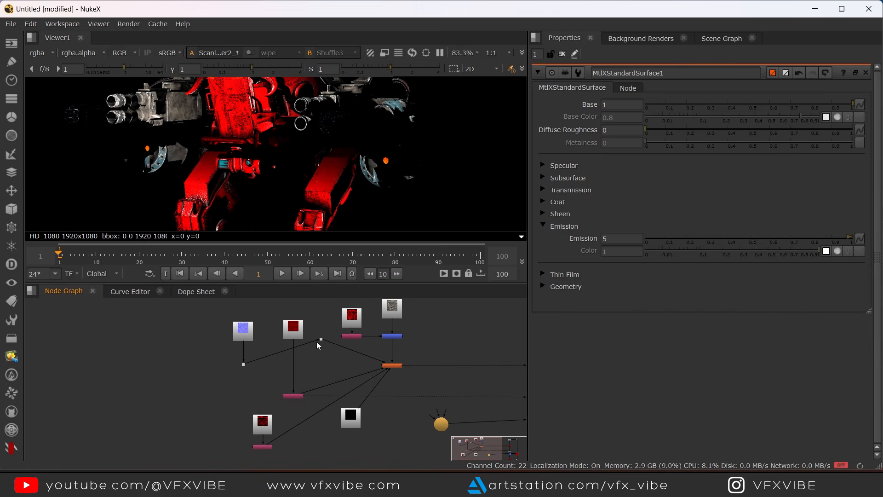
{"action": "scroll", "coordinate": [337, 369], "scroll_direction": "down", "scroll_amount": 2}
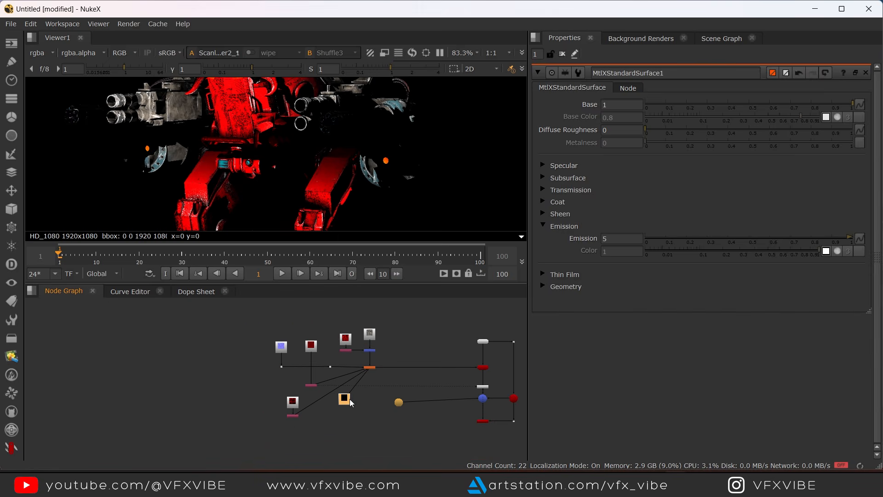
{"action": "left_click_drag", "start_coordinate": [257, 349], "coordinate": [398, 445]}
{"action": "left_click", "coordinate": [13, 362]}
{"action": "left_click", "coordinate": [77, 274]}
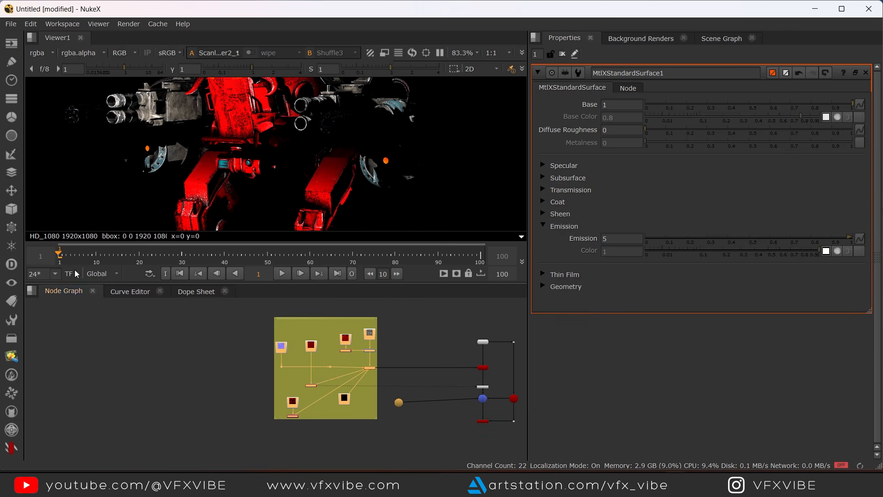
Label the new backdrop Hands and move it farther away from the render nodes
{"action": "double_click", "coordinate": [333, 330]}
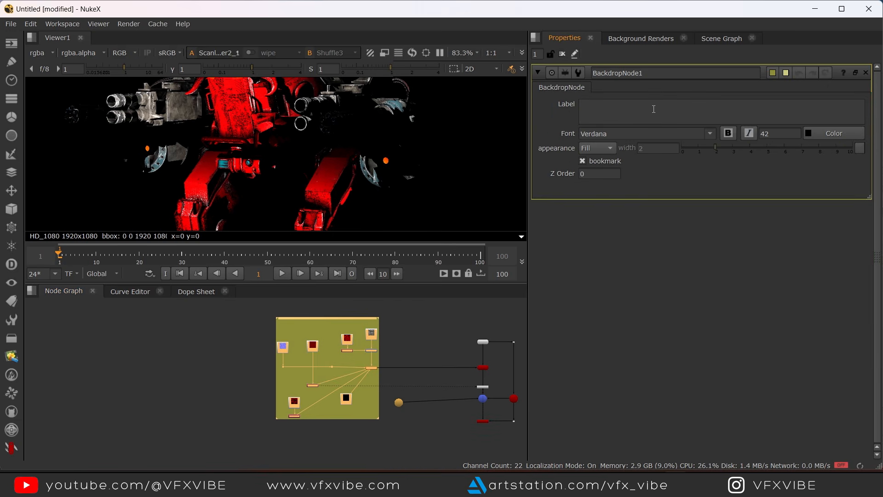
{"action": "type", "text": "Hands"}
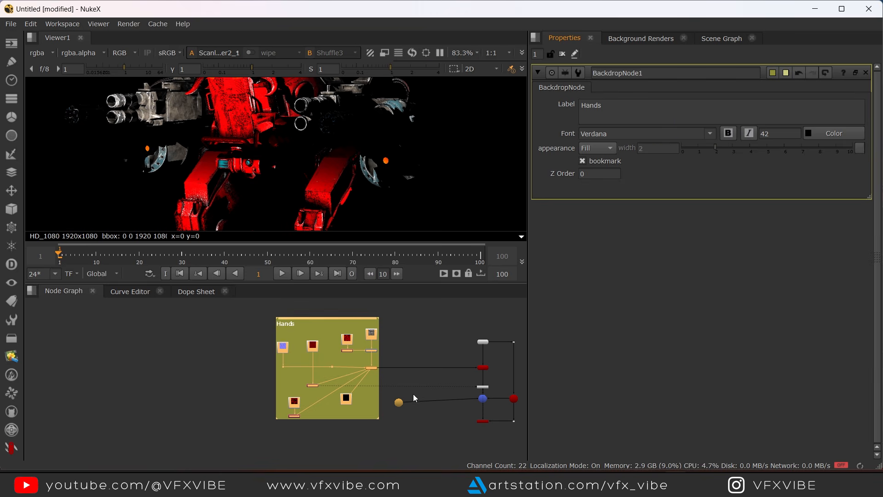
{"action": "left_click", "coordinate": [423, 362]}
{"action": "left_click_drag", "start_coordinate": [301, 317], "coordinate": [178, 318]}
{"action": "middle_click_drag", "start_coordinate": [456, 385], "coordinate": [355, 374]}
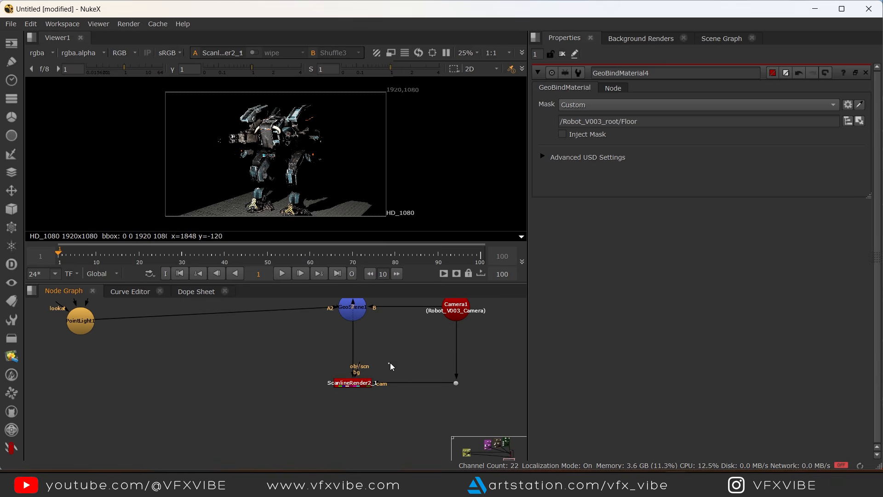
Examine the ScanlineRender2 result of the fully textured robot and floor in an enlarged viewer
{"action": "left_click_drag", "start_coordinate": [390, 362], "coordinate": [268, 424]}
{"action": "key", "text": "space"}
{"action": "scroll", "coordinate": [331, 220], "scroll_direction": "up", "scroll_amount": 8}
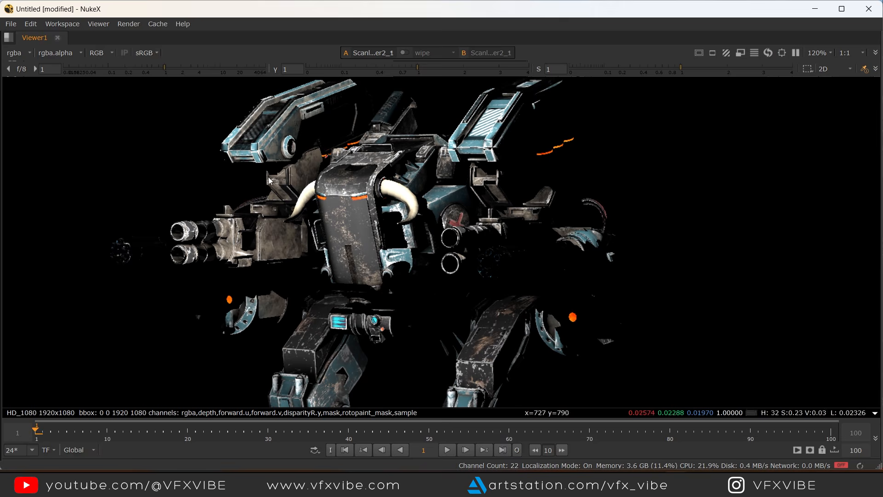
{"action": "middle_click_drag", "start_coordinate": [287, 287], "coordinate": [373, 234]}
{"action": "mouse_move", "coordinate": [169, 68]}
{"action": "left_mouse_down"}
{"action": "mouse_move", "coordinate": [222, 69]}
{"action": "mouse_move", "coordinate": [165, 69]}
{"action": "left_mouse_up"}
{"action": "scroll", "coordinate": [479, 220], "scroll_direction": "down", "scroll_amount": 3}
{"action": "middle_click_drag", "start_coordinate": [496, 256], "coordinate": [515, 181]}
{"action": "middle_click_drag", "start_coordinate": [402, 263], "coordinate": [402, 232]}
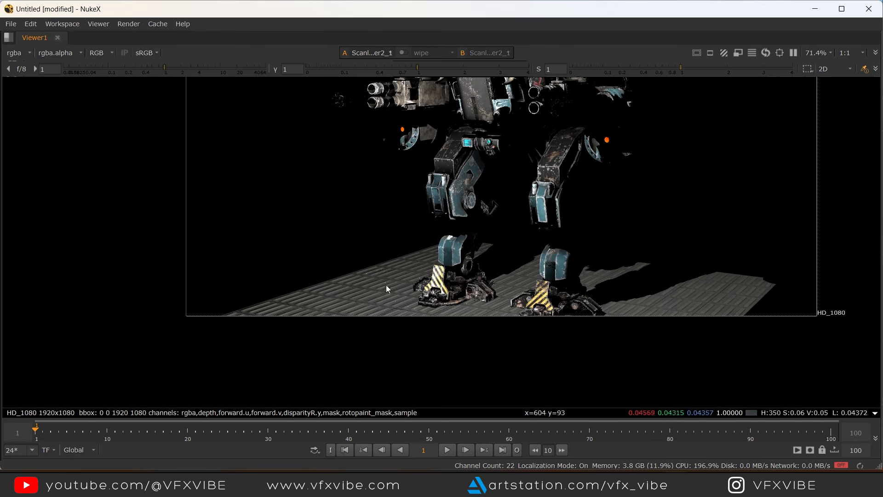
{"action": "key", "text": "space"}
Look over the Hands, Legs, Torso and Floor material backdrops and their connections in the node graph
{"action": "scroll", "coordinate": [368, 371], "scroll_direction": "down", "scroll_amount": 4}
{"action": "scroll", "coordinate": [316, 411], "scroll_direction": "up", "scroll_amount": 3}
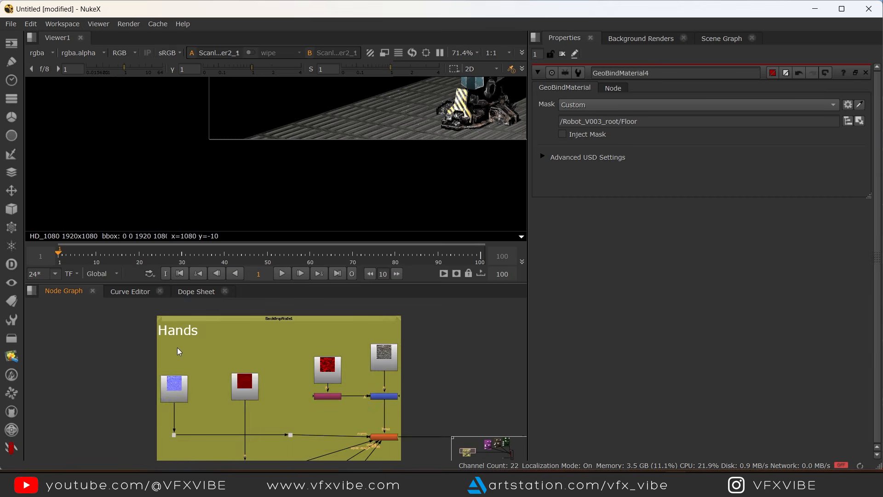
{"action": "scroll", "coordinate": [254, 355], "scroll_direction": "down", "scroll_amount": 8}
{"action": "middle_click_drag", "start_coordinate": [396, 304], "coordinate": [348, 352]}
{"action": "scroll", "coordinate": [349, 352], "scroll_direction": "up", "scroll_amount": 8}
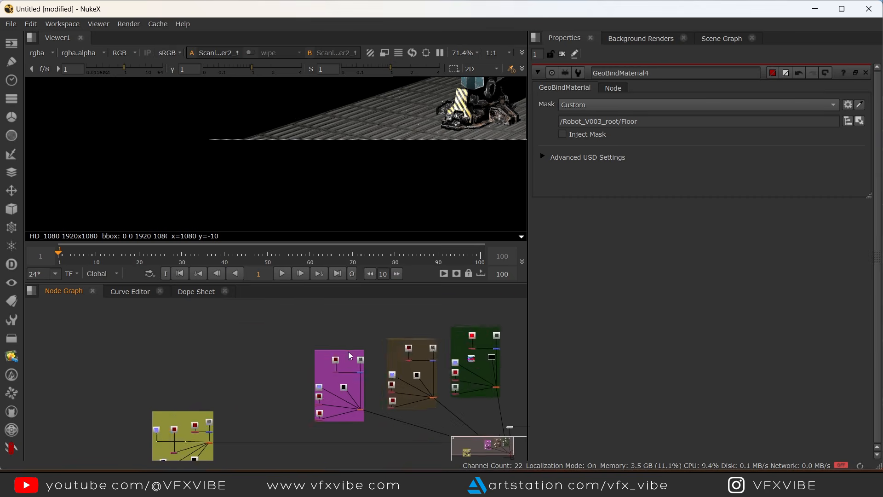
{"action": "scroll", "coordinate": [298, 348], "scroll_direction": "down", "scroll_amount": 5}
{"action": "middle_click_drag", "start_coordinate": [420, 341], "coordinate": [291, 377]}
{"action": "scroll", "coordinate": [291, 369], "scroll_direction": "up", "scroll_amount": 5}
{"action": "scroll", "coordinate": [299, 357], "scroll_direction": "down", "scroll_amount": 5}
{"action": "middle_click_drag", "start_coordinate": [408, 367], "coordinate": [322, 377]}
{"action": "scroll", "coordinate": [329, 356], "scroll_direction": "up", "scroll_amount": 3}
{"action": "scroll", "coordinate": [318, 348], "scroll_direction": "up", "scroll_amount": 3}
{"action": "scroll", "coordinate": [319, 347], "scroll_direction": "down", "scroll_amount": 6}
{"action": "middle_click_drag", "start_coordinate": [361, 421], "coordinate": [163, 319]}
{"action": "middle_click_drag", "start_coordinate": [319, 352], "coordinate": [352, 315]}
Disable all four GeoBindMaterial nodes and check the robot's render without its materials
{"action": "middle_click_drag", "start_coordinate": [456, 116], "coordinate": [311, 192]}
{"action": "key", "text": "f"}
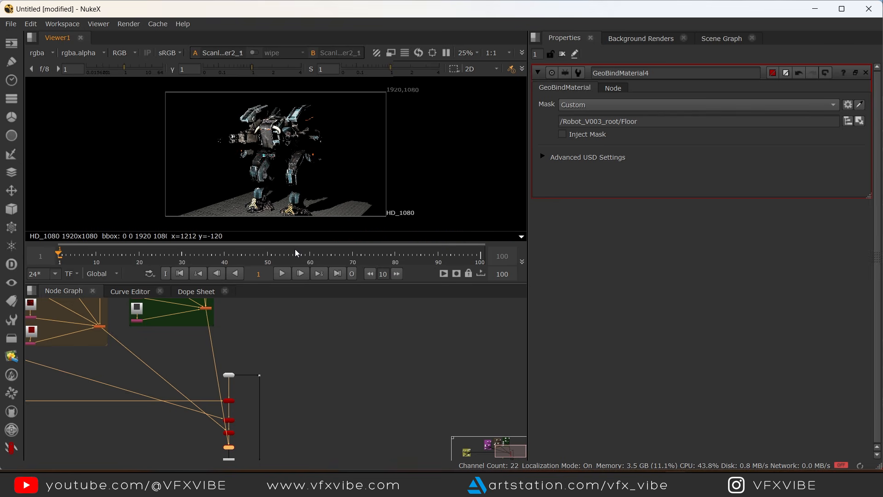
{"action": "middle_click_drag", "start_coordinate": [240, 380], "coordinate": [319, 366]}
{"action": "scroll", "coordinate": [305, 386], "scroll_direction": "up", "scroll_amount": 4}
{"action": "scroll", "coordinate": [352, 366], "scroll_direction": "down", "scroll_amount": 3}
{"action": "left_click_drag", "start_coordinate": [292, 345], "coordinate": [362, 434]}
{"action": "key", "text": "d"}
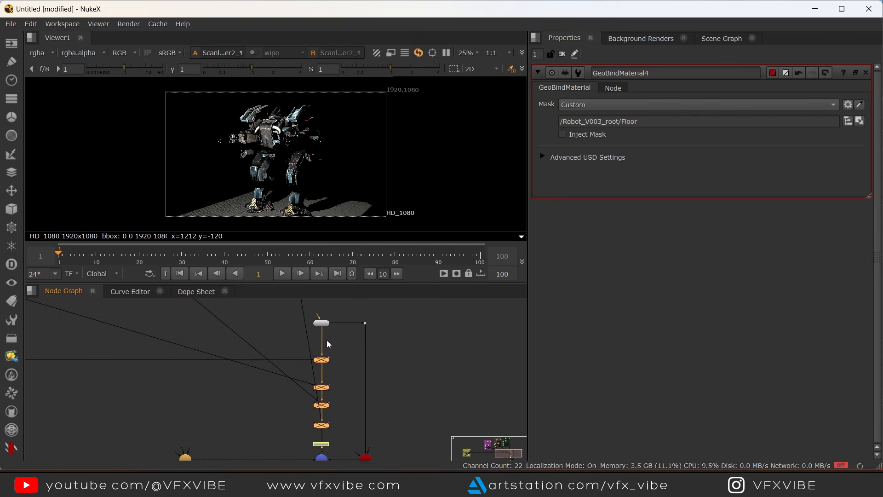
{"action": "scroll", "coordinate": [288, 173], "scroll_direction": "up", "scroll_amount": 2}
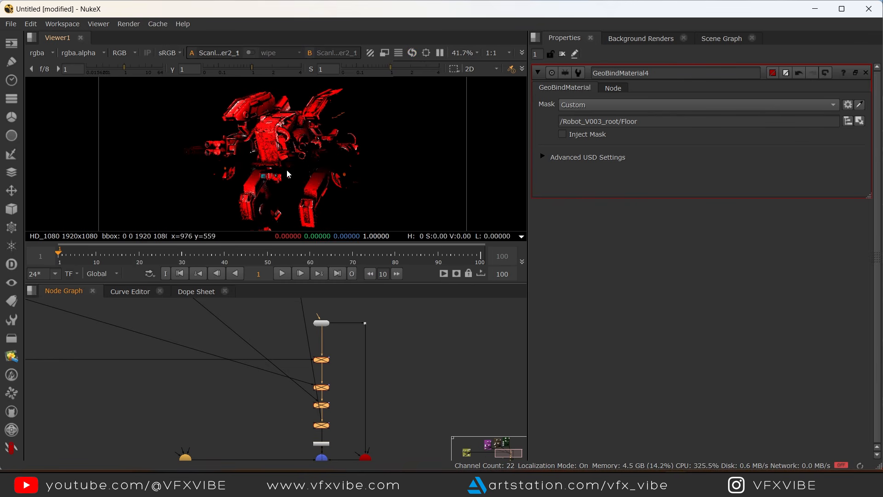
Re-enable the hand, leg, torso and floor GeoBindMaterial nodes one after another, checking each part in the render
{"action": "left_click", "coordinate": [321, 361]}
{"action": "key", "text": "d"}
{"action": "left_click", "coordinate": [325, 387]}
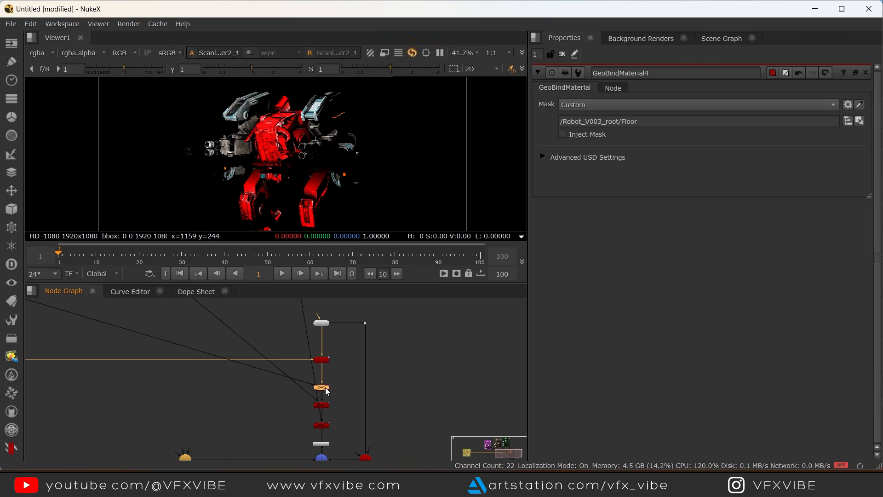
{"action": "key", "text": "d"}
{"action": "middle_click_drag", "start_coordinate": [327, 387], "coordinate": [326, 328]}
{"action": "key", "text": "d"}
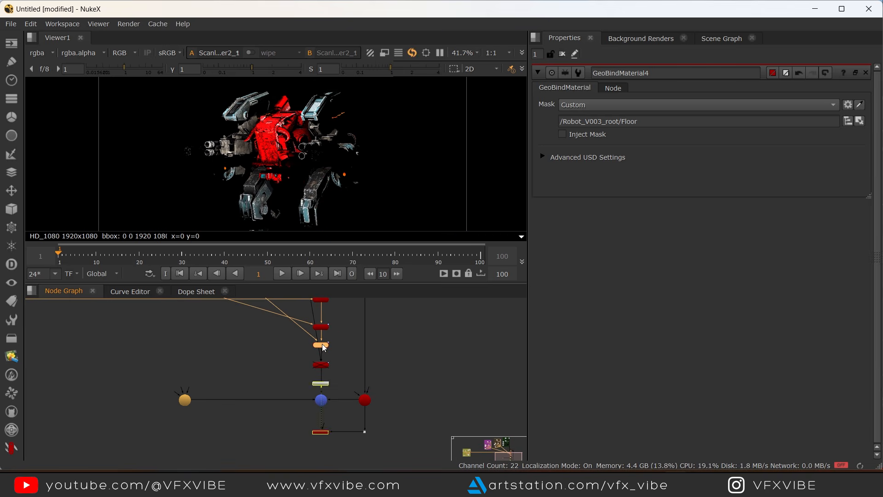
{"action": "middle_click_drag", "start_coordinate": [333, 156], "coordinate": [354, 57]}
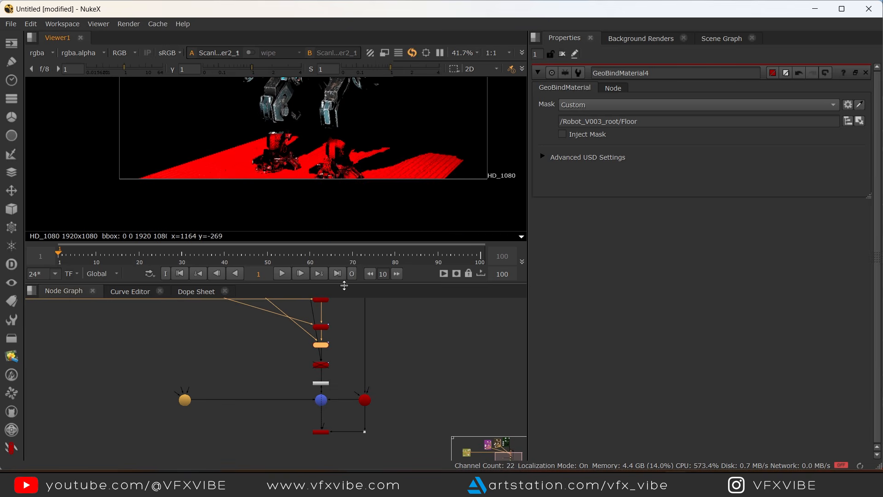
{"action": "left_click", "coordinate": [324, 366]}
{"action": "key", "text": "d"}
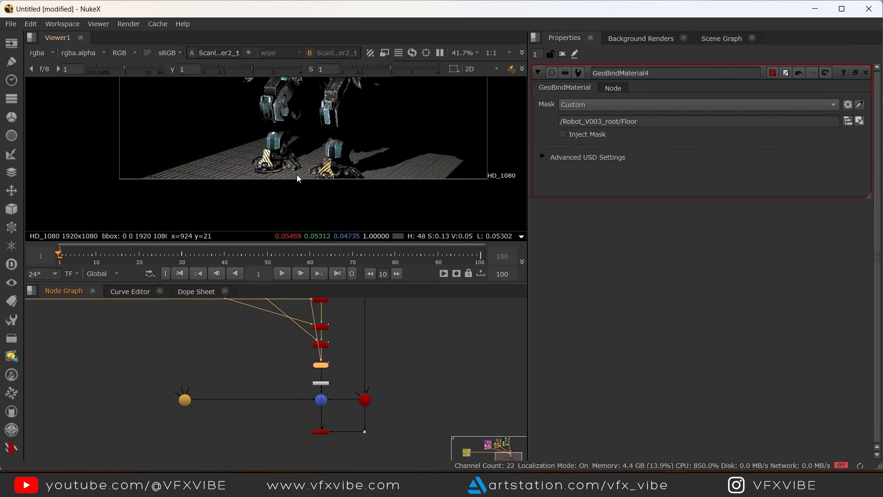
{"action": "key", "text": "f"}
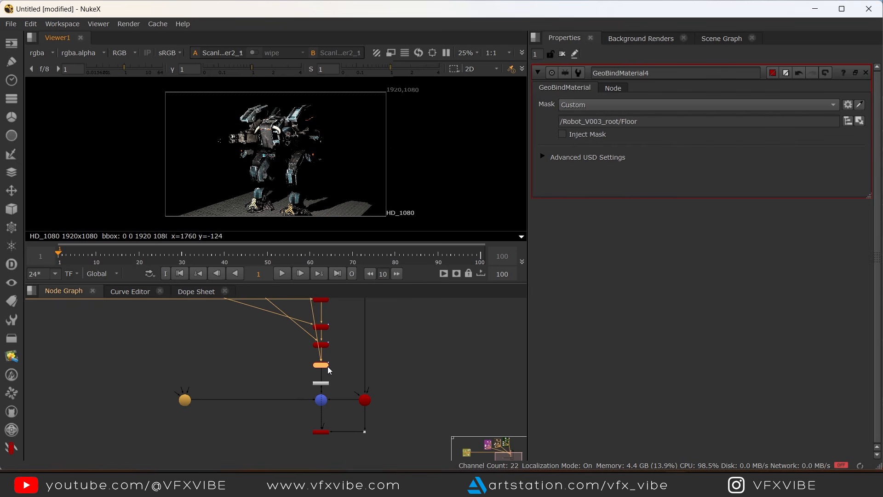
Examine the robot's torso, horns and guns close up in the render
{"action": "scroll", "coordinate": [327, 366], "scroll_direction": "up", "scroll_amount": 6}
{"action": "scroll", "coordinate": [313, 123], "scroll_direction": "up", "scroll_amount": 4}
{"action": "middle_click_drag", "start_coordinate": [314, 127], "coordinate": [414, 149]}
{"action": "scroll", "coordinate": [358, 149], "scroll_direction": "up", "scroll_amount": 2}
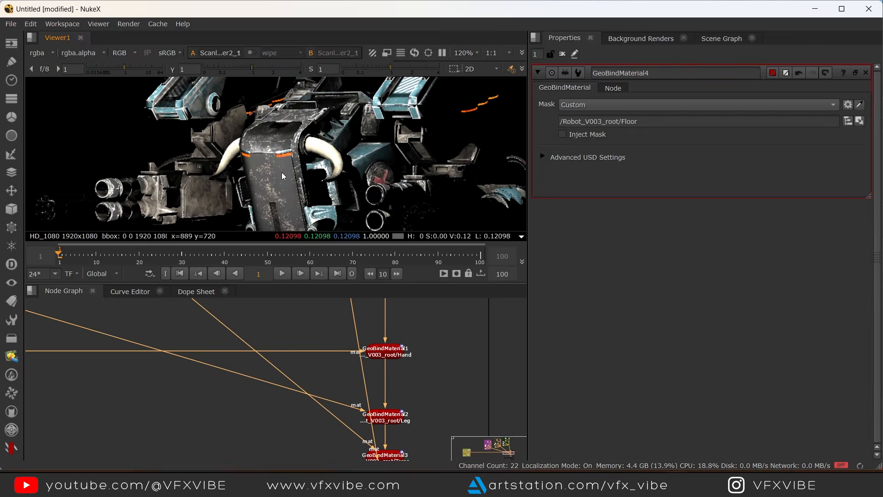
{"action": "middle_click_drag", "start_coordinate": [282, 172], "coordinate": [368, 139]}
{"action": "scroll", "coordinate": [369, 140], "scroll_direction": "up", "scroll_amount": 1}
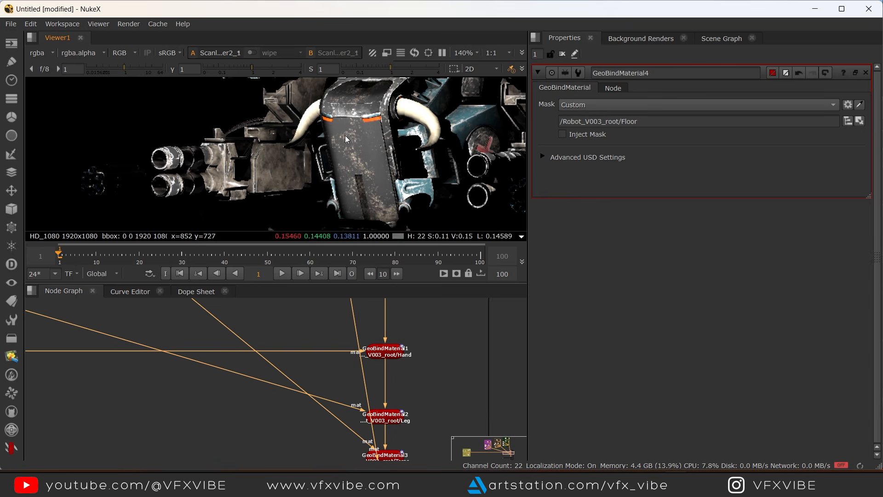
Try an Emission amount of 0 on the Torso backdrop's MtlXStandardSurface4 and undo the change
{"action": "scroll", "coordinate": [372, 386], "scroll_direction": "down", "scroll_amount": 5}
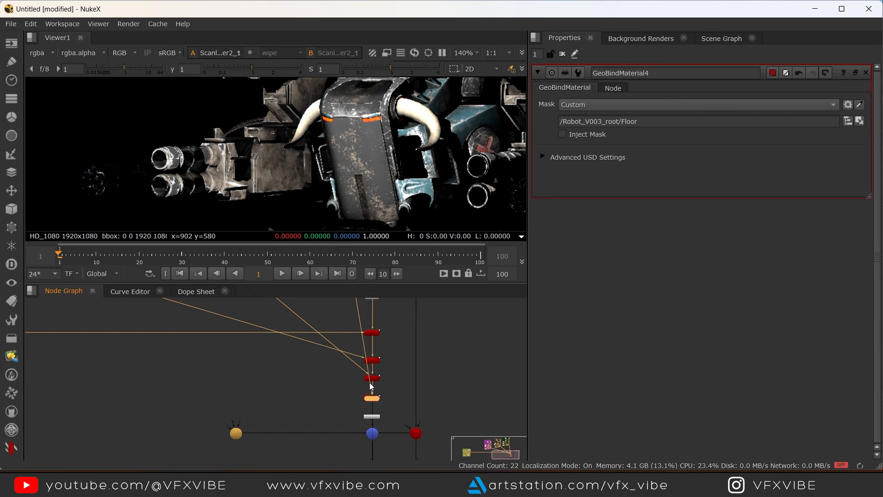
{"action": "scroll", "coordinate": [372, 386], "scroll_direction": "up", "scroll_amount": 4}
{"action": "scroll", "coordinate": [379, 375], "scroll_direction": "down", "scroll_amount": 6}
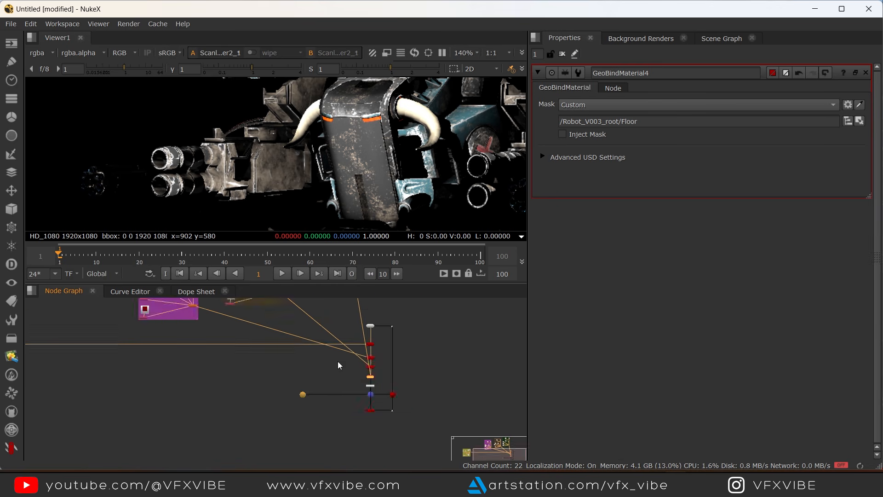
{"action": "double_click", "coordinate": [368, 365]}
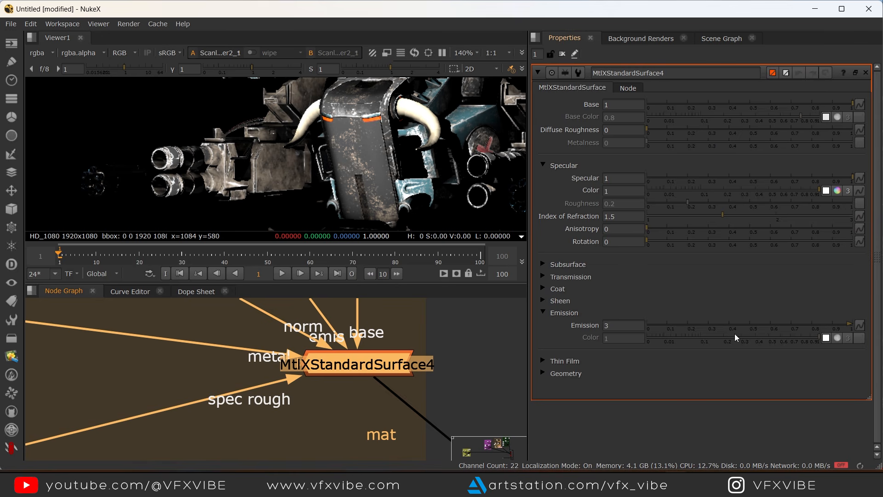
{"action": "left_click", "coordinate": [606, 324]}
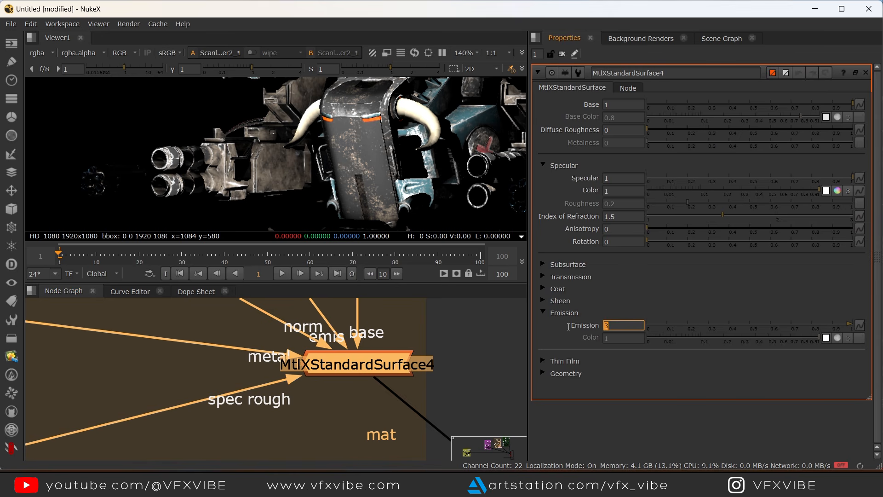
{"action": "key", "text": "BackSpace"}
{"action": "type", "text": "0"}
{"action": "key", "text": "Return"}
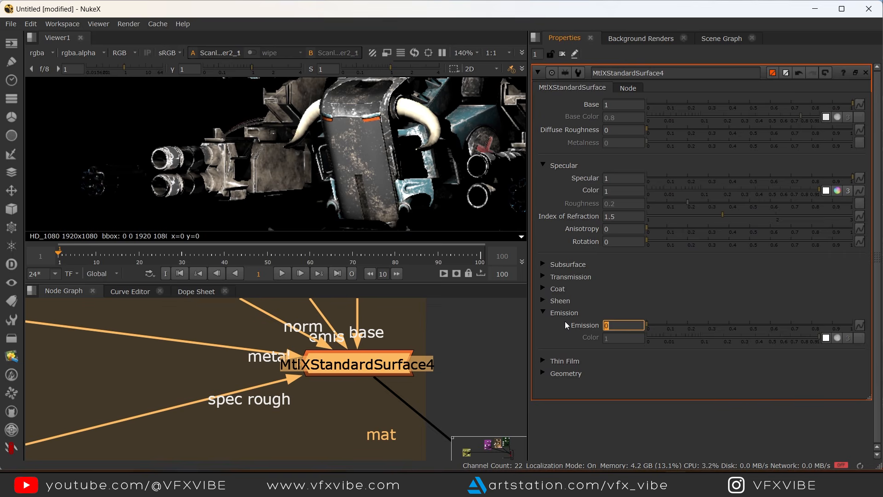
{"action": "key", "text": "ctrl+z"}
Compare the Legs, Torso and Floor material groups with the robot's body and legs in the render
{"action": "scroll", "coordinate": [356, 125], "scroll_direction": "down", "scroll_amount": 8}
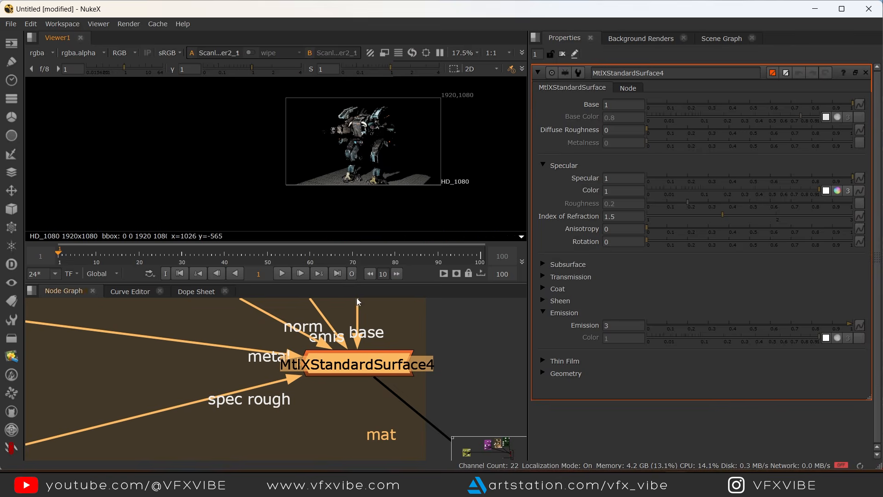
{"action": "scroll", "coordinate": [358, 380], "scroll_direction": "down", "scroll_amount": 10}
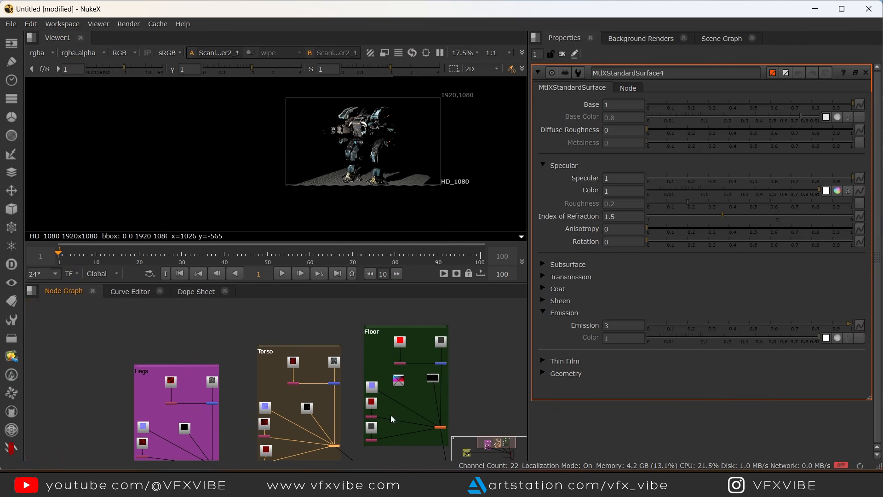
{"action": "scroll", "coordinate": [338, 131], "scroll_direction": "up", "scroll_amount": 10}
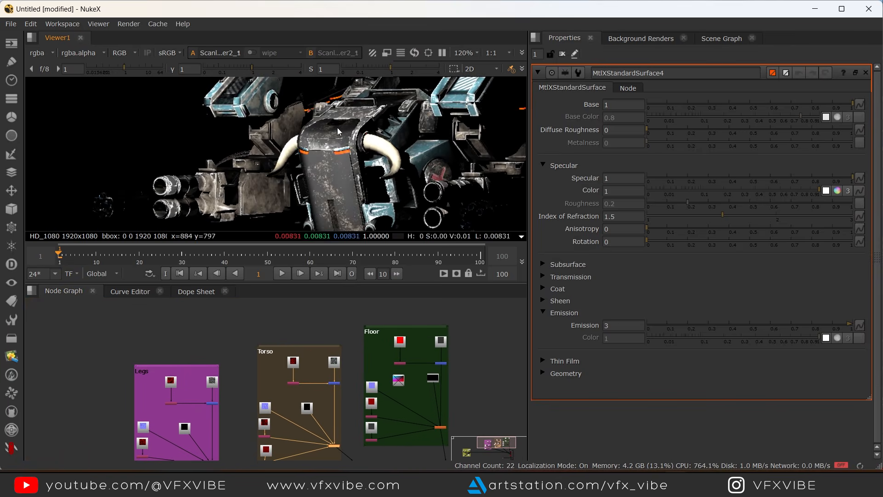
{"action": "middle_click_drag", "start_coordinate": [338, 131], "coordinate": [349, 171]}
{"action": "scroll", "coordinate": [389, 192], "scroll_direction": "down", "scroll_amount": 4}
{"action": "middle_click_drag", "start_coordinate": [390, 192], "coordinate": [340, 111]}
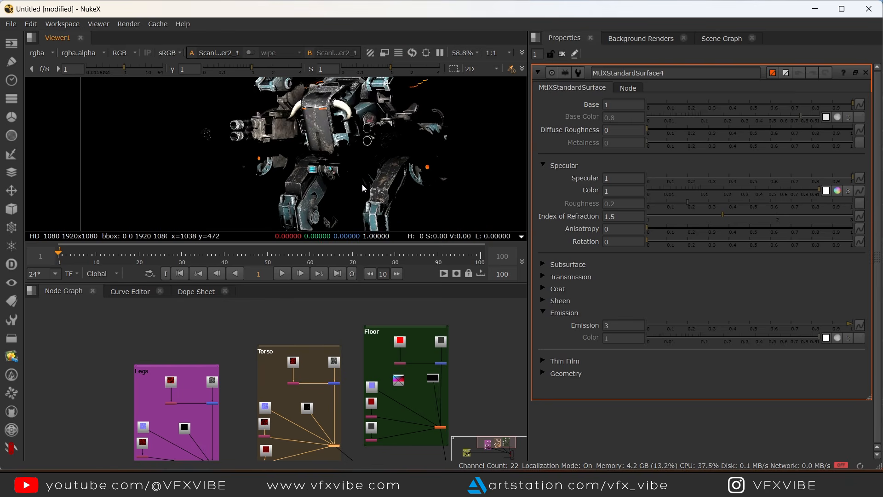
{"action": "middle_click_drag", "start_coordinate": [362, 187], "coordinate": [371, 170]}
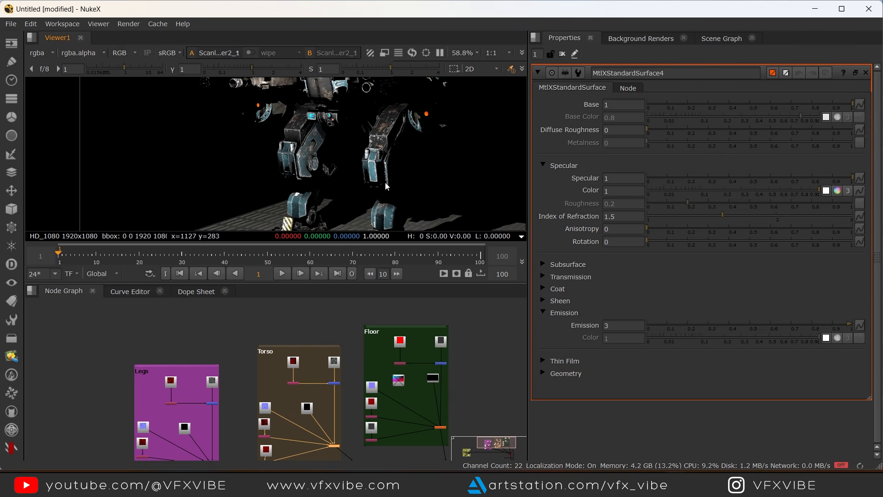
Add an EnvironmentLight node and place it in the empty area beside the GeoBindMaterial chain
{"action": "scroll", "coordinate": [347, 369], "scroll_direction": "down", "scroll_amount": 4}
{"action": "middle_click_drag", "start_coordinate": [440, 435], "coordinate": [400, 356]}
{"action": "scroll", "coordinate": [400, 356], "scroll_direction": "up", "scroll_amount": 7}
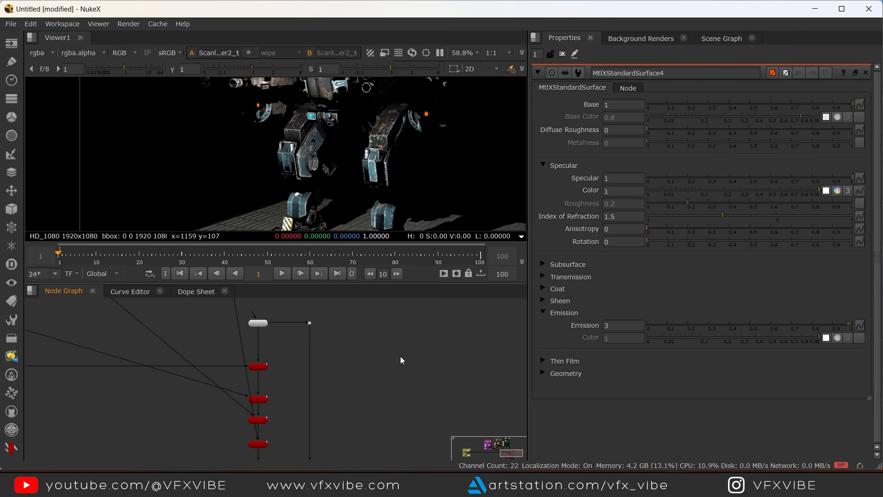
{"action": "key", "text": "Tab"}
{"action": "type", "text": "envi"}
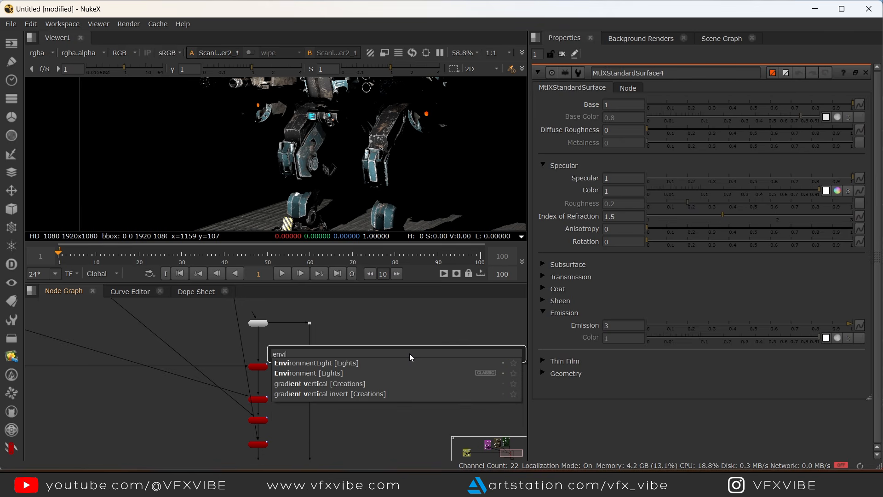
{"action": "left_click", "coordinate": [340, 363]}
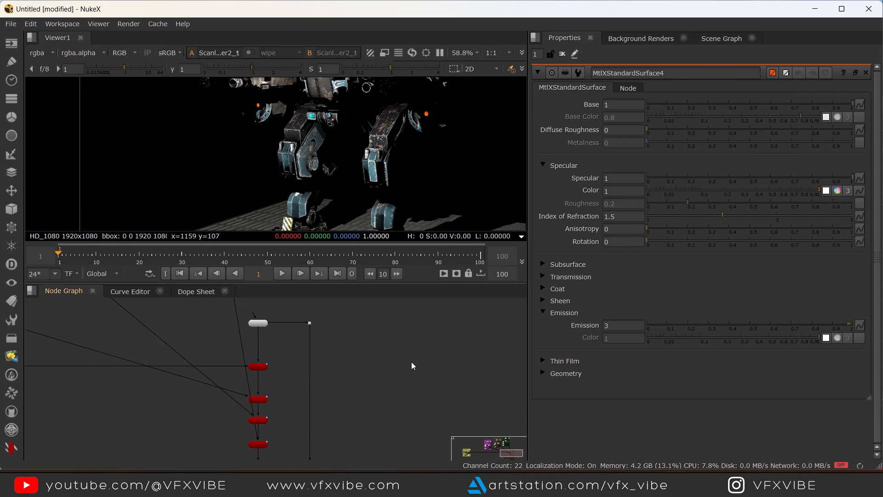
{"action": "left_click_drag", "start_coordinate": [406, 359], "coordinate": [394, 391]}
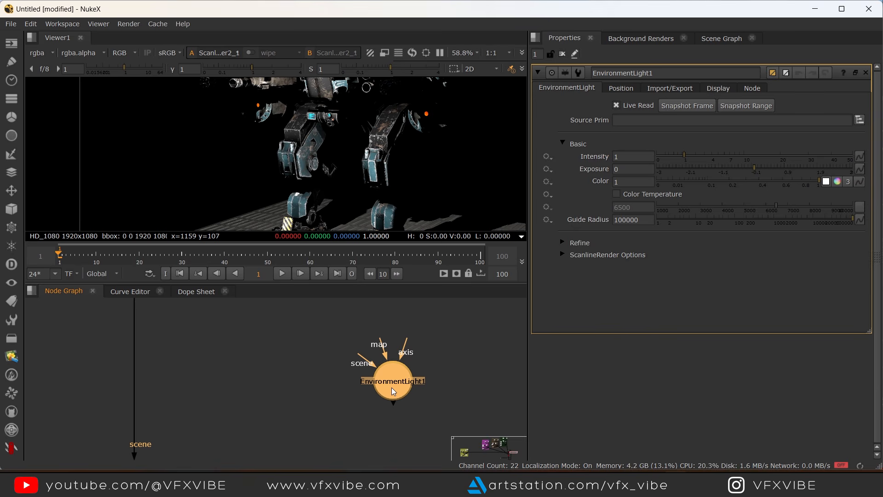
Load the minedump_flats_4k (2).hdr image above EnvironmentLight1 and connect it to the light's map input
{"action": "left_click_drag", "start_coordinate": [375, 300], "coordinate": [375, 300]}
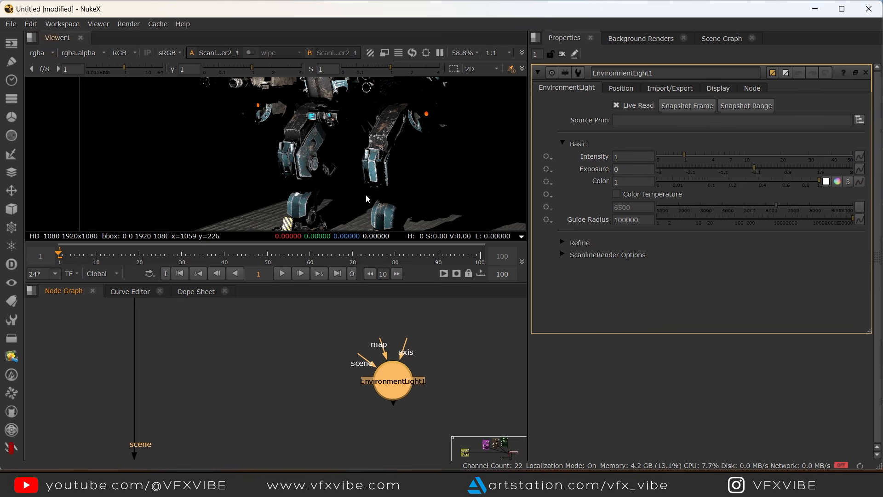
{"action": "key", "text": "f"}
{"action": "left_click", "coordinate": [460, 335]}
{"action": "middle_click_drag", "start_coordinate": [460, 335], "coordinate": [420, 335]}
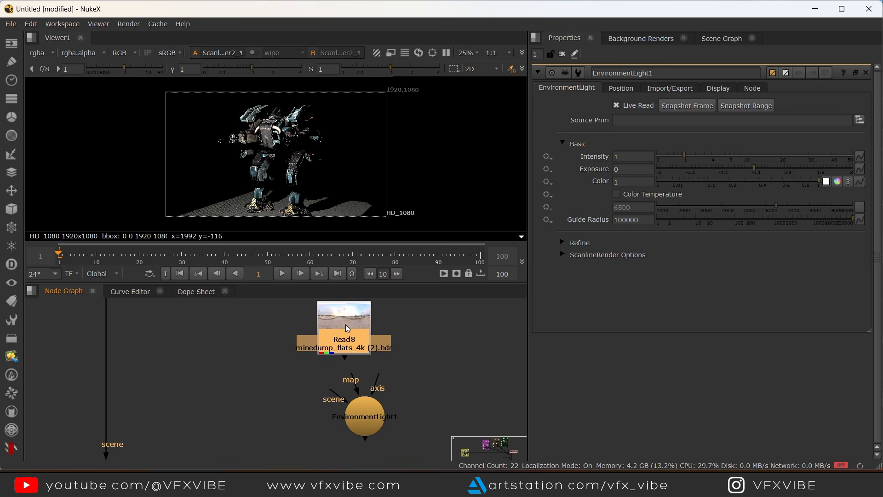
{"action": "key", "text": "1"}
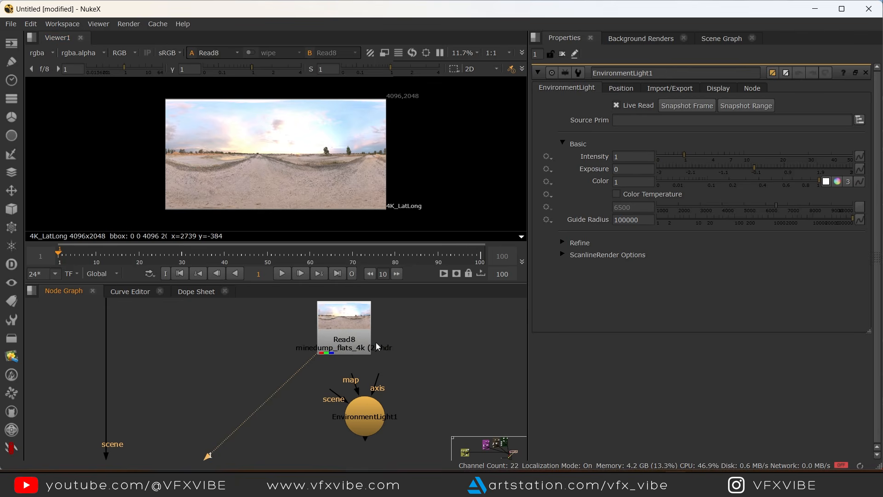
{"action": "left_click_drag", "start_coordinate": [351, 328], "coordinate": [374, 326]}
Copy the GeoScene, camera and ScanlineRender setup and paste the duplicate below the environment light
{"action": "middle_click_drag", "start_coordinate": [405, 420], "coordinate": [364, 376]}
{"action": "scroll", "coordinate": [353, 377], "scroll_direction": "down", "scroll_amount": 5}
{"action": "middle_click_drag", "start_coordinate": [339, 407], "coordinate": [392, 335]}
{"action": "scroll", "coordinate": [258, 388], "scroll_direction": "up", "scroll_amount": 3}
{"action": "left_click_drag", "start_coordinate": [238, 355], "coordinate": [414, 436]}
{"action": "key", "text": "ctrl+c"}
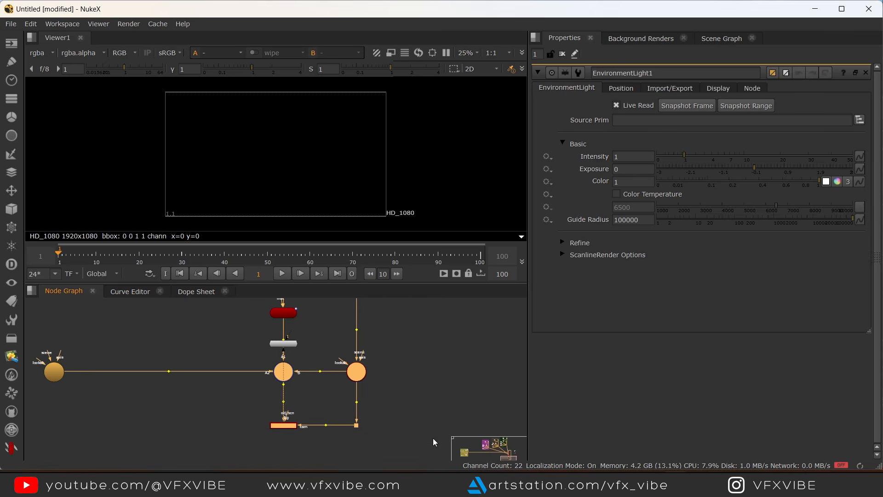
{"action": "middle_click_drag", "start_coordinate": [516, 344], "coordinate": [360, 439]}
{"action": "left_click", "coordinate": [374, 372]}
{"action": "key", "text": "ctrl+v"}
{"action": "scroll", "coordinate": [370, 381], "scroll_direction": "up", "scroll_amount": 2}
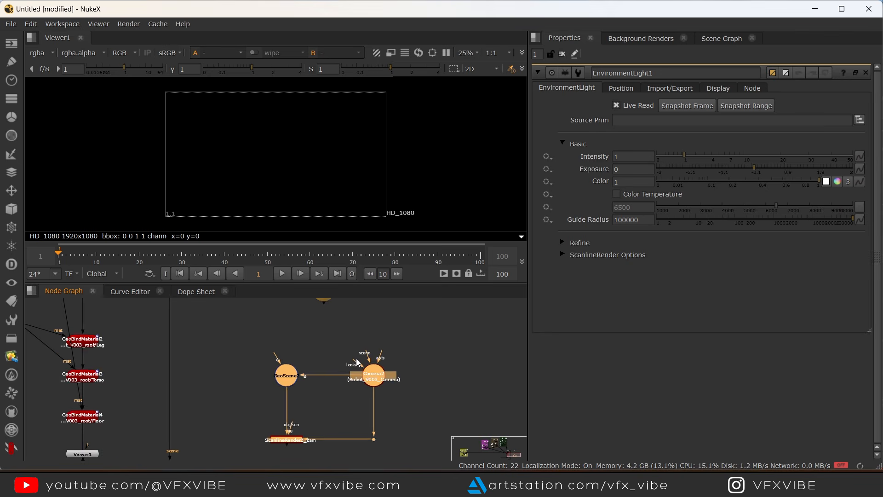
Connect the pasted camera's scene input to the robot geometry's dot and square off the connection with a new dot
{"action": "scroll", "coordinate": [368, 387], "scroll_direction": "down", "scroll_amount": 5}
{"action": "scroll", "coordinate": [420, 385], "scroll_direction": "up", "scroll_amount": 3}
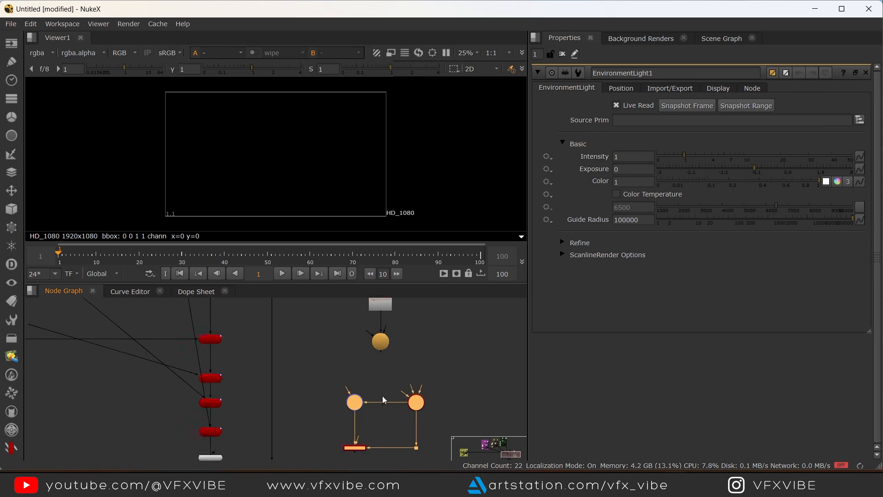
{"action": "left_click_drag", "start_coordinate": [412, 377], "coordinate": [84, 422]}
{"action": "scroll", "coordinate": [422, 382], "scroll_direction": "up", "scroll_amount": 4}
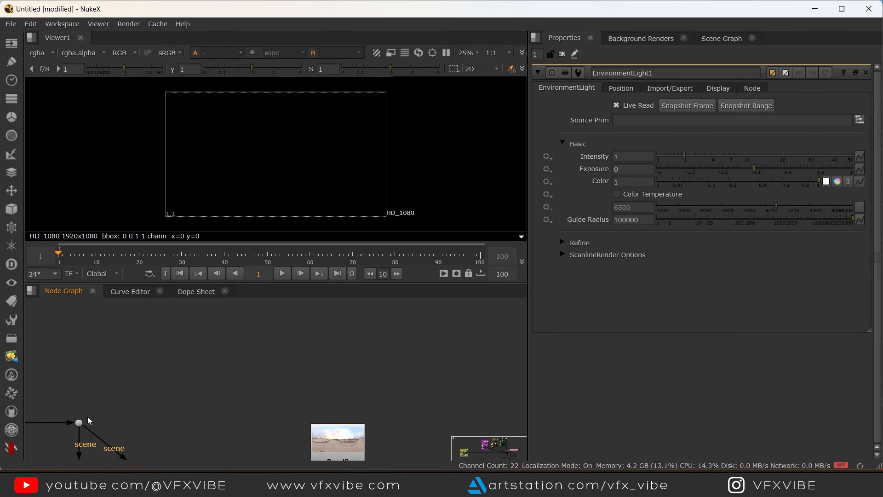
{"action": "scroll", "coordinate": [275, 332], "scroll_direction": "down", "scroll_amount": 5}
{"action": "left_click_drag", "start_coordinate": [269, 356], "coordinate": [402, 412]}
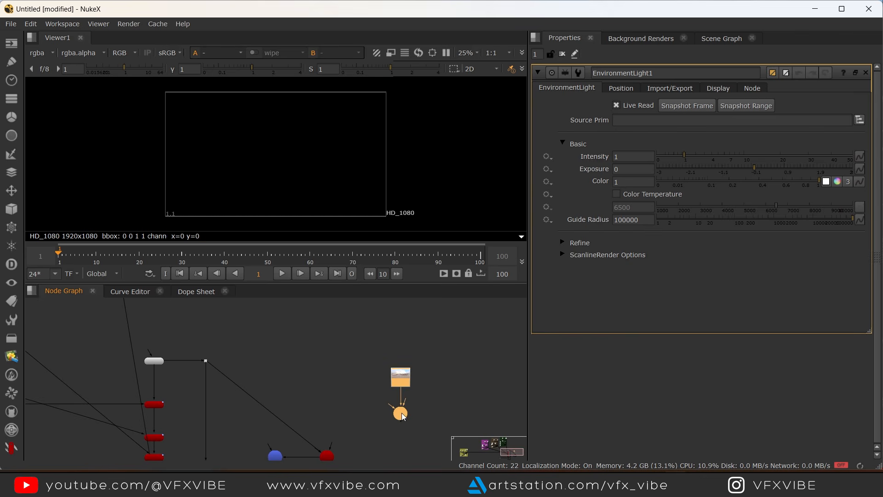
{"action": "middle_click_drag", "start_coordinate": [282, 423], "coordinate": [276, 382]}
{"action": "left_click_drag", "start_coordinate": [258, 365], "coordinate": [320, 319], "text": "ctrl"}
Connect EnvironmentLight1 to the pasted GeoScene2's A input and place the light with its HDR above it
{"action": "middle_click_drag", "start_coordinate": [353, 375], "coordinate": [347, 399]}
{"action": "scroll", "coordinate": [292, 396], "scroll_direction": "up", "scroll_amount": 3}
{"action": "scroll", "coordinate": [359, 396], "scroll_direction": "up", "scroll_amount": 2}
{"action": "scroll", "coordinate": [376, 383], "scroll_direction": "down", "scroll_amount": 2}
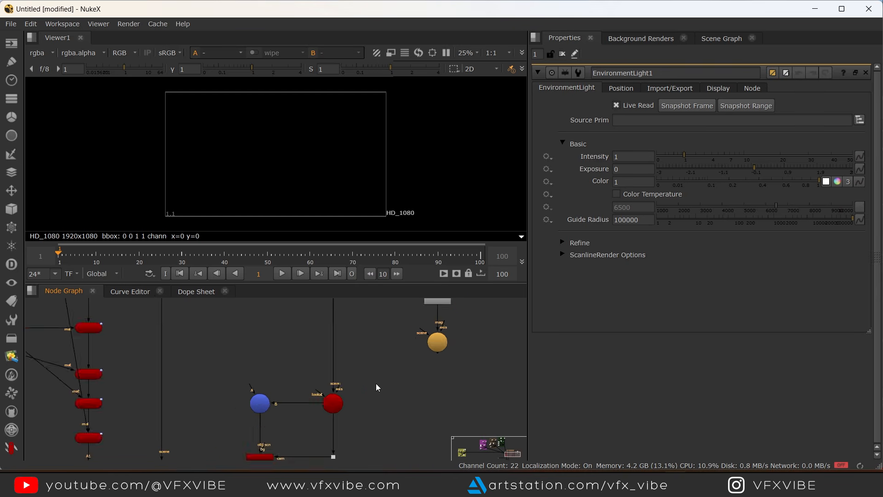
{"action": "scroll", "coordinate": [434, 360], "scroll_direction": "up", "scroll_amount": 2}
{"action": "left_click_drag", "start_coordinate": [434, 360], "coordinate": [191, 417]}
{"action": "scroll", "coordinate": [276, 412], "scroll_direction": "down", "scroll_amount": 4}
{"action": "left_click_drag", "start_coordinate": [375, 327], "coordinate": [312, 409]}
{"action": "left_click_drag", "start_coordinate": [350, 351], "coordinate": [246, 366]}
Show the pasted ScanlineRender2_2 in the viewer
{"action": "middle_click_drag", "start_coordinate": [250, 434], "coordinate": [271, 337]}
{"action": "scroll", "coordinate": [276, 377], "scroll_direction": "up", "scroll_amount": 3}
{"action": "left_click_drag", "start_coordinate": [294, 320], "coordinate": [195, 366]}
{"action": "key", "text": "1"}
{"action": "scroll", "coordinate": [338, 416], "scroll_direction": "up", "scroll_amount": 1}
{"action": "middle_click_drag", "start_coordinate": [314, 305], "coordinate": [305, 387]}
{"action": "scroll", "coordinate": [311, 396], "scroll_direction": "up", "scroll_amount": 1}
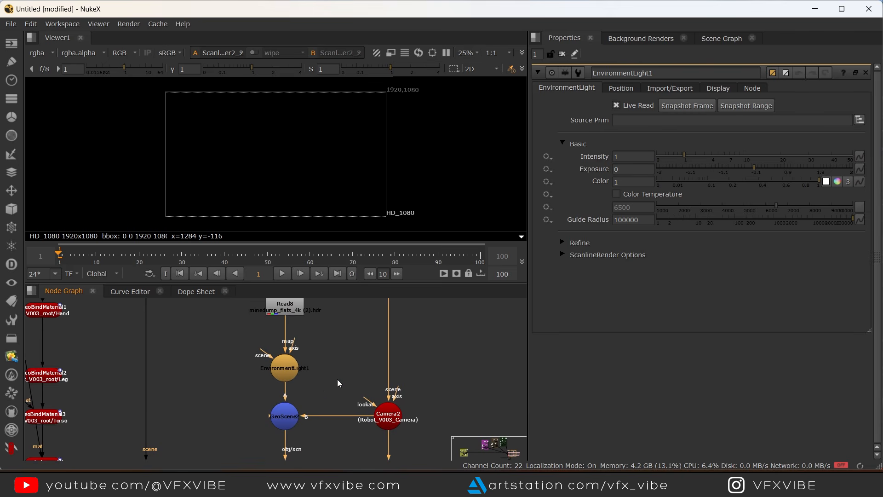
Move EnvironmentLight1 and its HDR Read node beside GeoScene2
{"action": "scroll", "coordinate": [349, 379], "scroll_direction": "down", "scroll_amount": 3}
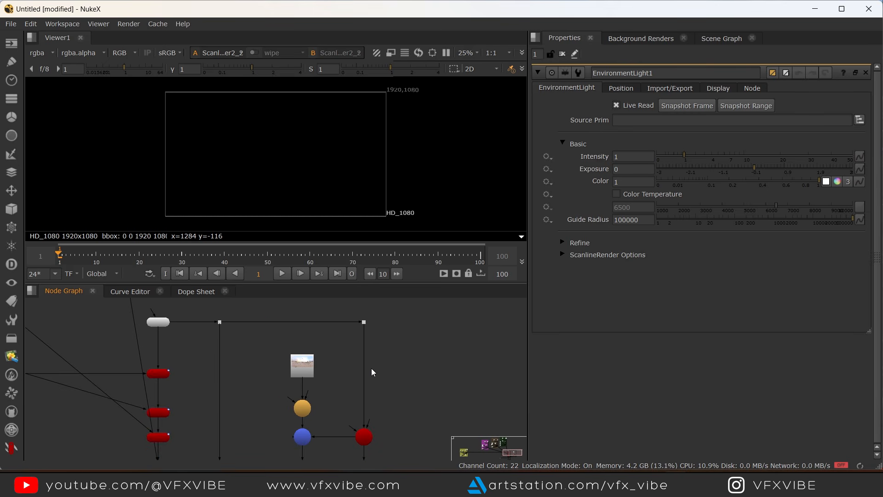
{"action": "middle_click_drag", "start_coordinate": [358, 407], "coordinate": [413, 394]}
{"action": "scroll", "coordinate": [413, 394], "scroll_direction": "up", "scroll_amount": 1}
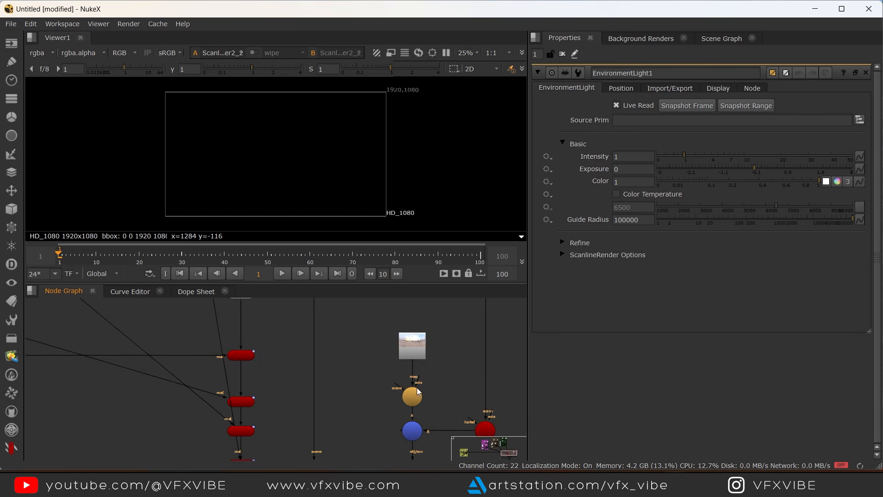
{"action": "left_click_drag", "start_coordinate": [385, 331], "coordinate": [358, 431]}
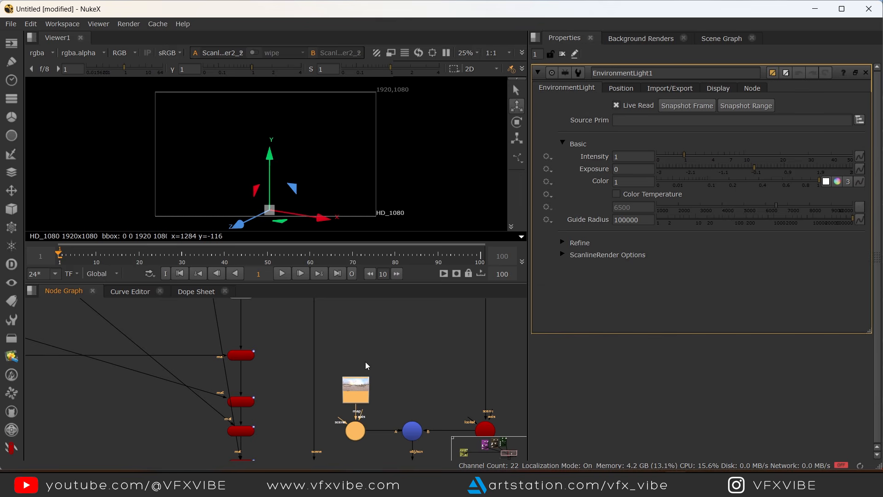
Connect GeoScene2's A2 input to the robot geometry's dot and switch the viewer to 3D
{"action": "scroll", "coordinate": [366, 363], "scroll_direction": "down", "scroll_amount": 3}
{"action": "scroll", "coordinate": [390, 410], "scroll_direction": "up", "scroll_amount": 7}
{"action": "left_click_drag", "start_coordinate": [298, 399], "coordinate": [300, 360]}
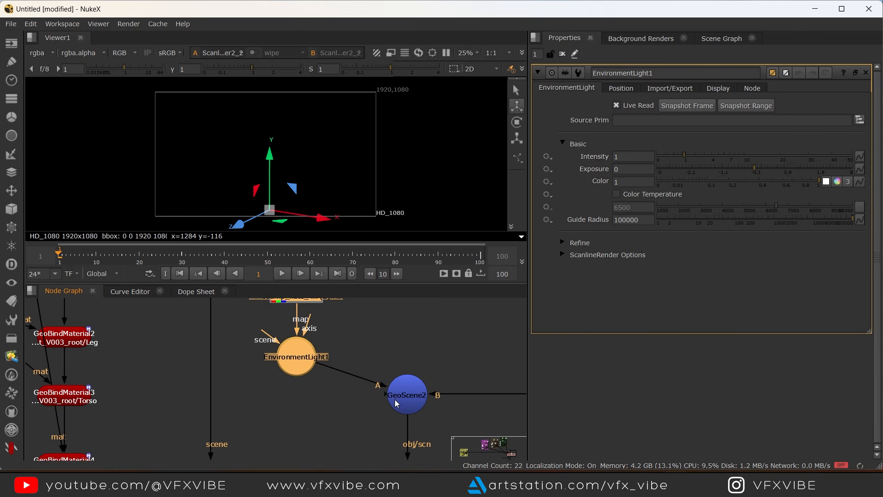
{"action": "left_click_drag", "start_coordinate": [347, 303], "coordinate": [210, 352]}
{"action": "scroll", "coordinate": [308, 398], "scroll_direction": "down", "scroll_amount": 4}
{"action": "middle_click_drag", "start_coordinate": [308, 398], "coordinate": [296, 308]}
{"action": "key", "text": "Tab"}
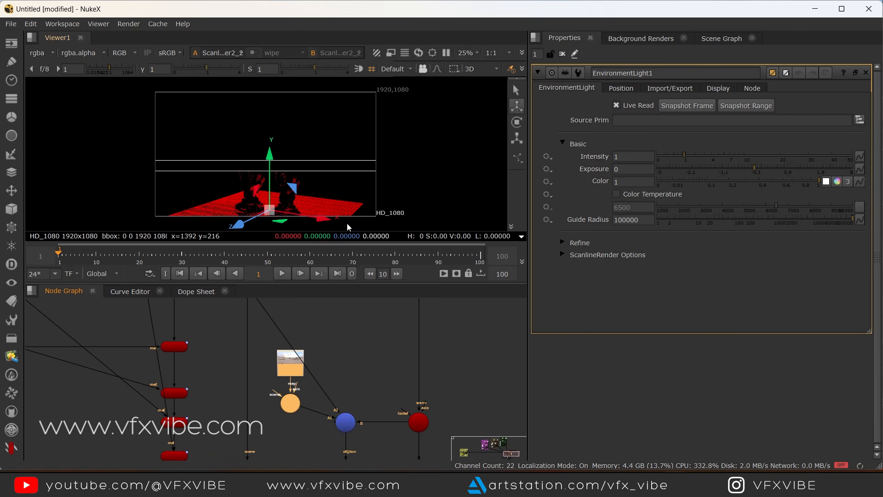
Lower Read8 and EnvironmentLight1 together to tidy their layout beside GeoScene2
{"action": "scroll", "coordinate": [322, 387], "scroll_direction": "up", "scroll_amount": 5}
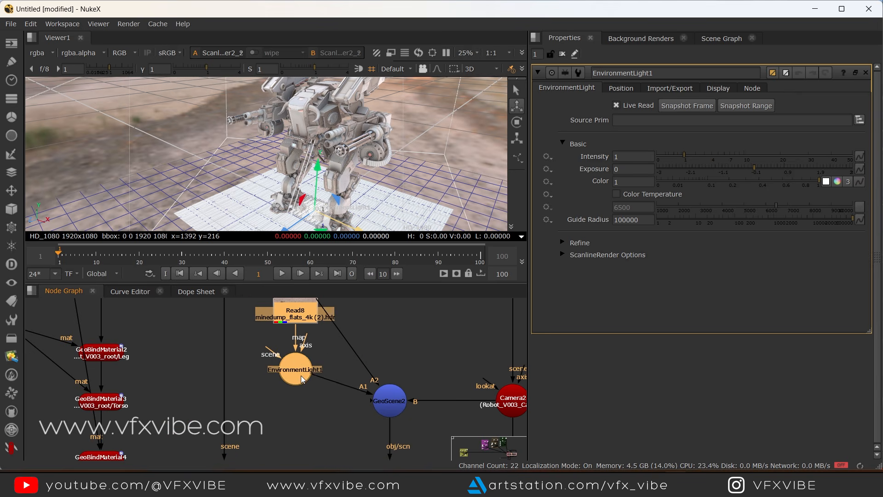
{"action": "middle_click_drag", "start_coordinate": [262, 301], "coordinate": [268, 353]}
{"action": "left_click_drag", "start_coordinate": [246, 328], "coordinate": [333, 432]}
{"action": "left_click_drag", "start_coordinate": [294, 356], "coordinate": [292, 406]}
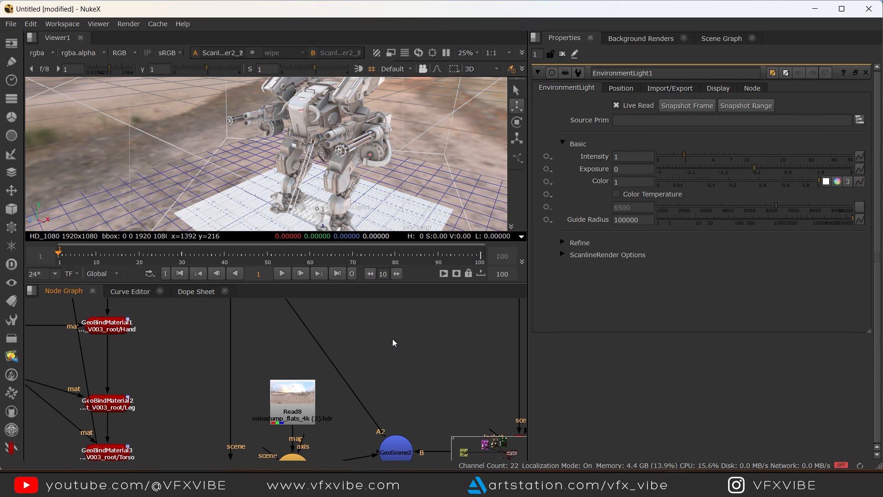
Add a ReflectiveSurface shader node above GeoScene2
{"action": "key", "text": "Tab"}
{"action": "type", "text": "re"}
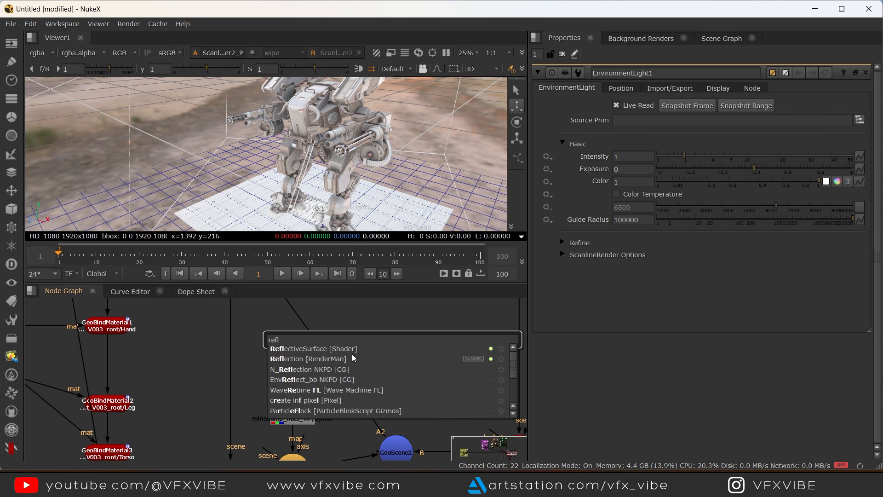
{"action": "left_click", "coordinate": [323, 349]}
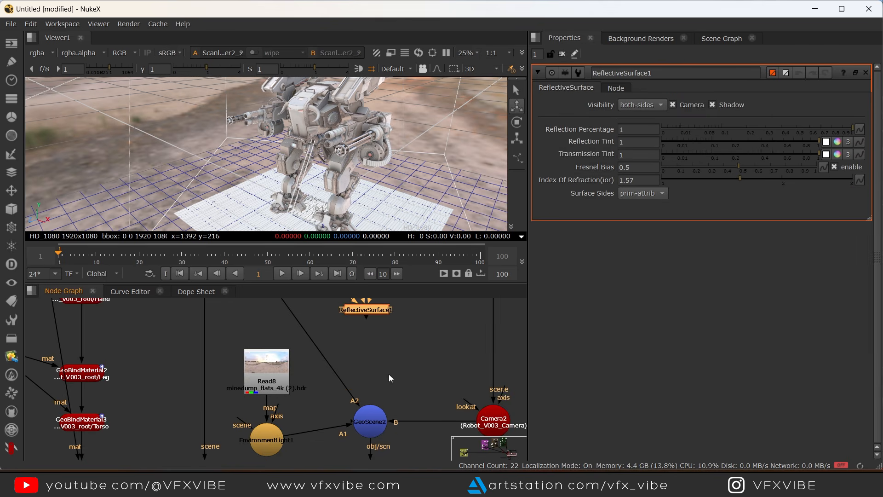
Insert a GeoBindMaterial between the robot geometry and GeoScene2, with ReflectiveSurface1 feeding its mat input
{"action": "left_click", "coordinate": [402, 380]}
{"action": "key", "text": "Tab"}
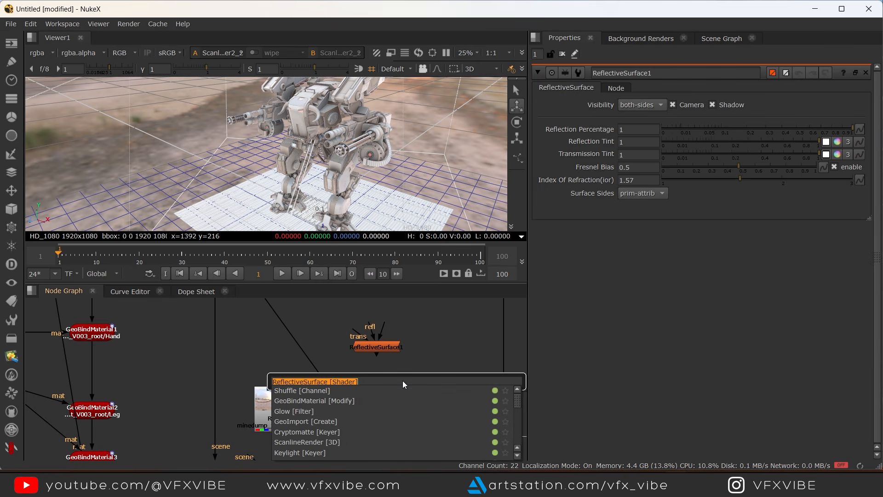
{"action": "type", "text": "ge"}
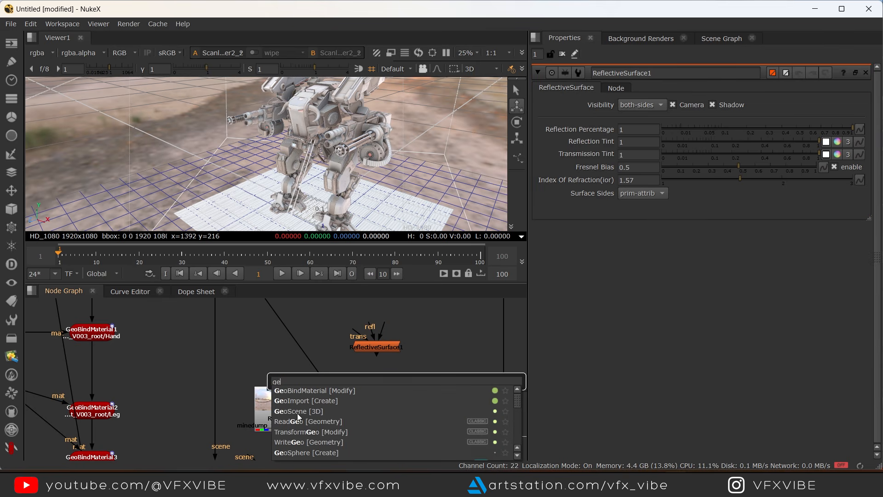
{"action": "left_click", "coordinate": [303, 391]}
{"action": "left_click_drag", "start_coordinate": [399, 385], "coordinate": [394, 327]}
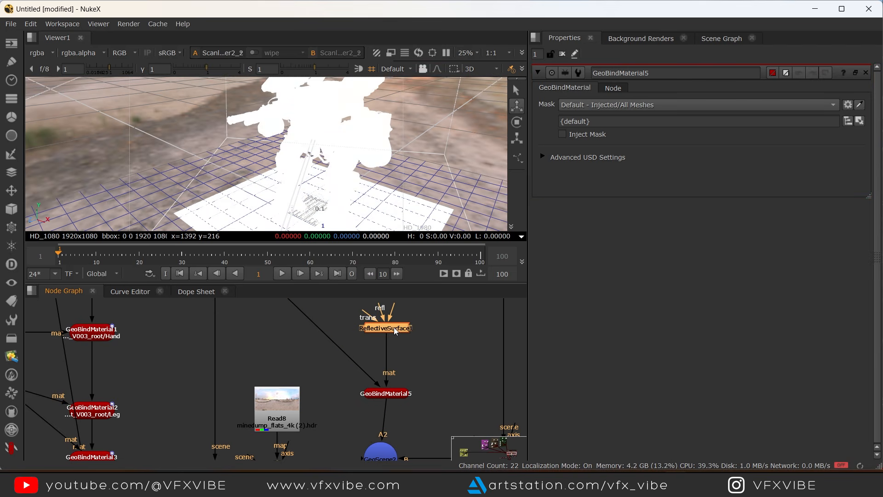
Examine the robot's reflective surfaces close up in the 2D render
{"action": "scroll", "coordinate": [408, 338], "scroll_direction": "down", "scroll_amount": 3}
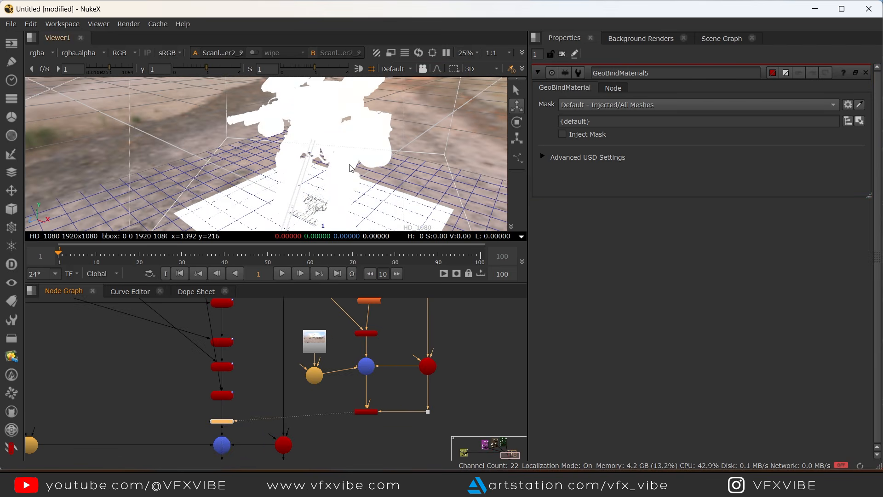
{"action": "key", "text": "Tab"}
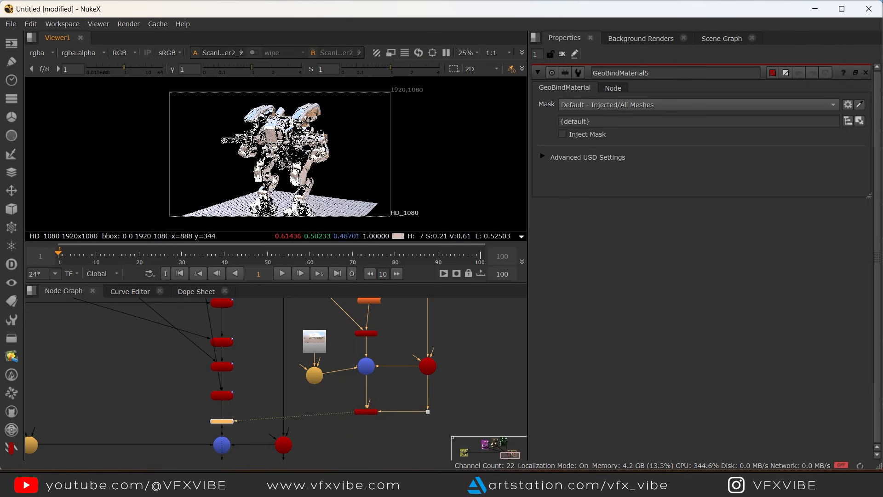
{"action": "scroll", "coordinate": [272, 177], "scroll_direction": "up", "scroll_amount": 5}
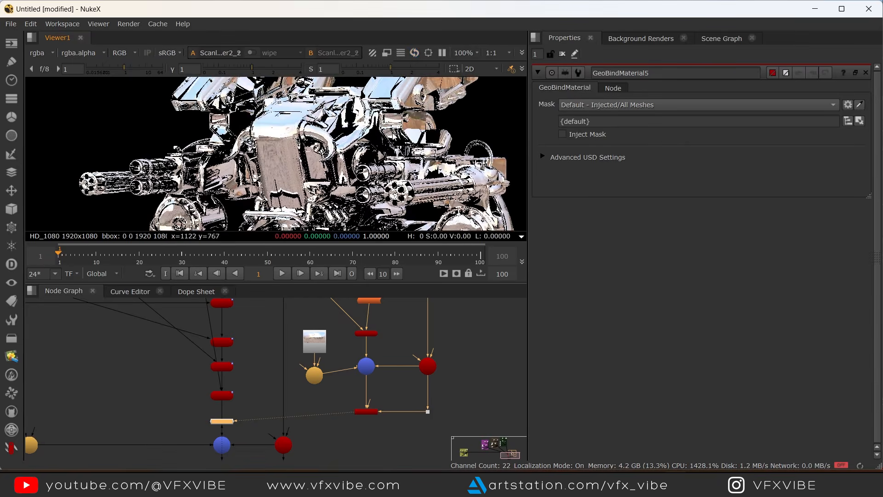
{"action": "scroll", "coordinate": [348, 174], "scroll_direction": "up", "scroll_amount": 2}
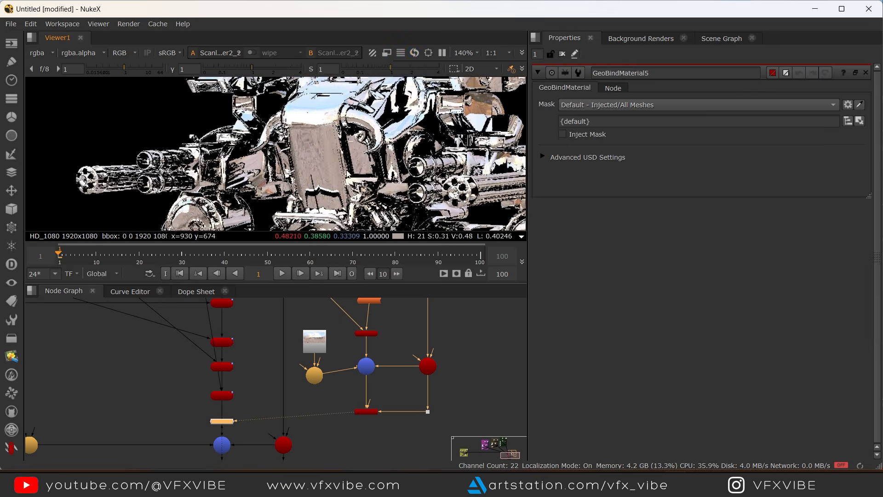
{"action": "scroll", "coordinate": [346, 173], "scroll_direction": "up", "scroll_amount": 4}
{"action": "scroll", "coordinate": [349, 391], "scroll_direction": "up", "scroll_amount": 2}
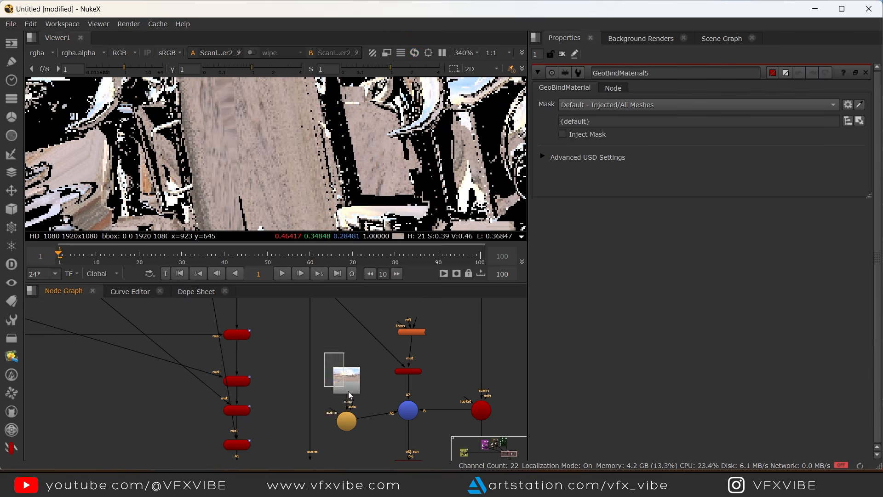
Set ScanlineRender2_2's Camera Samples to 4(2x2) and inspect the reflections on the robot's upper body
{"action": "middle_click_drag", "start_coordinate": [388, 414], "coordinate": [360, 339]}
{"action": "scroll", "coordinate": [389, 384], "scroll_direction": "up", "scroll_amount": 3}
{"action": "double_click", "coordinate": [388, 384]}
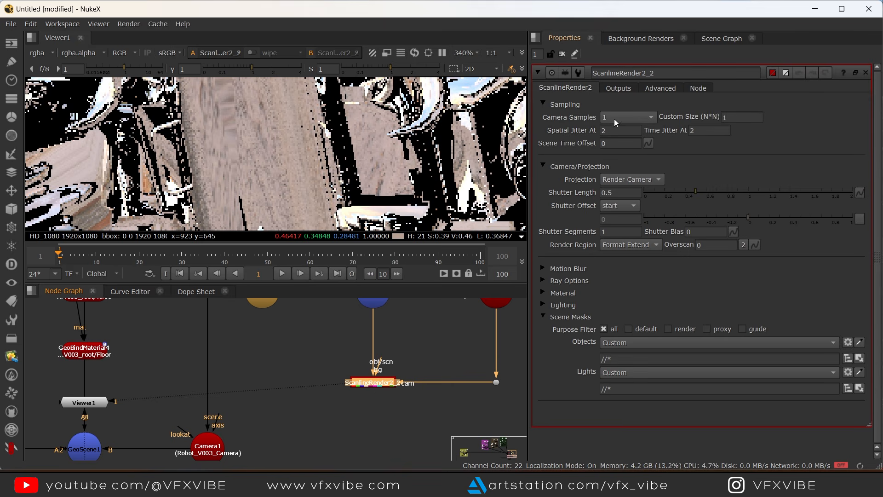
{"action": "left_click", "coordinate": [644, 115]}
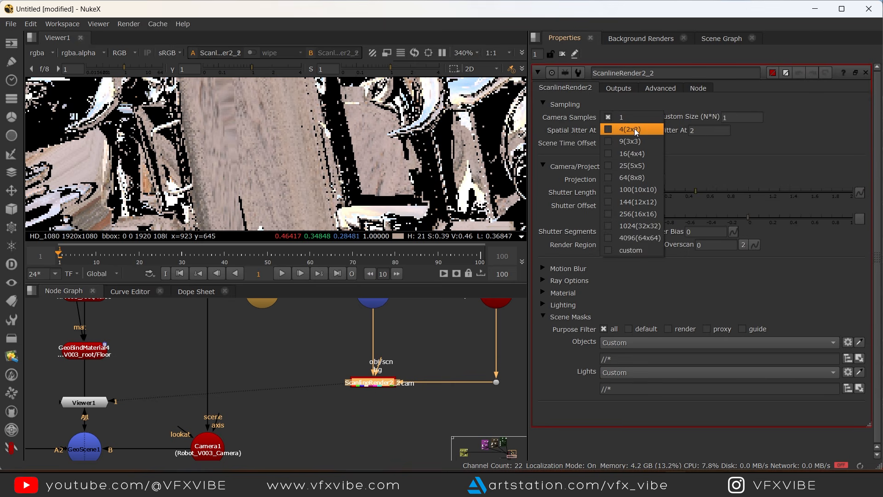
{"action": "left_click", "coordinate": [625, 130]}
{"action": "scroll", "coordinate": [330, 155], "scroll_direction": "down", "scroll_amount": 3}
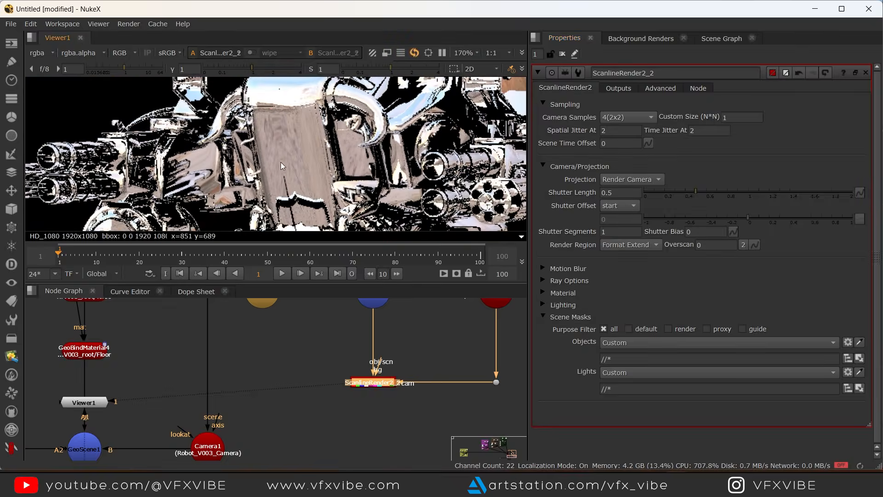
{"action": "middle_click_drag", "start_coordinate": [280, 162], "coordinate": [319, 186]}
{"action": "middle_click_drag", "start_coordinate": [487, 101], "coordinate": [388, 186]}
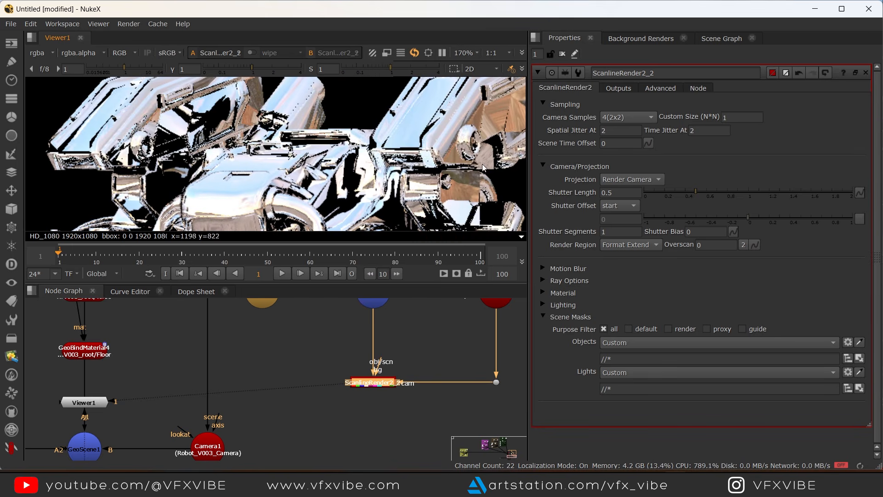
Add a Merge below the original ScanlineRender and connect its A input to the reflection render through a corner dot
{"action": "scroll", "coordinate": [382, 380], "scroll_direction": "down", "scroll_amount": 5}
{"action": "left_click_drag", "start_coordinate": [231, 413], "coordinate": [416, 368]}
{"action": "left_click", "coordinate": [289, 432]}
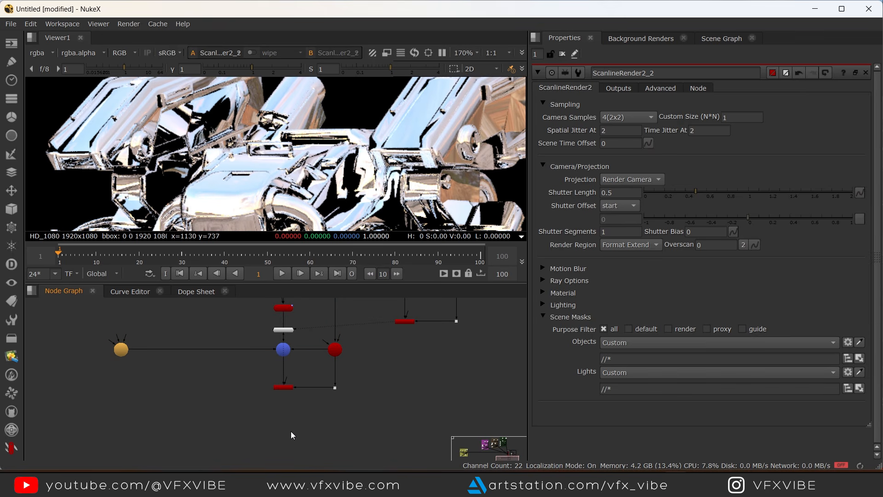
{"action": "key", "text": "m"}
{"action": "left_click_drag", "start_coordinate": [291, 403], "coordinate": [283, 387]}
{"action": "left_click_drag", "start_coordinate": [288, 432], "coordinate": [408, 322]}
{"action": "left_click_drag", "start_coordinate": [349, 373], "coordinate": [407, 429], "text": "ctrl"}
View the new Merge node and set its operation to plus
{"action": "left_click", "coordinate": [287, 432]}
{"action": "key", "text": "1"}
{"action": "left_click", "coordinate": [608, 105]}
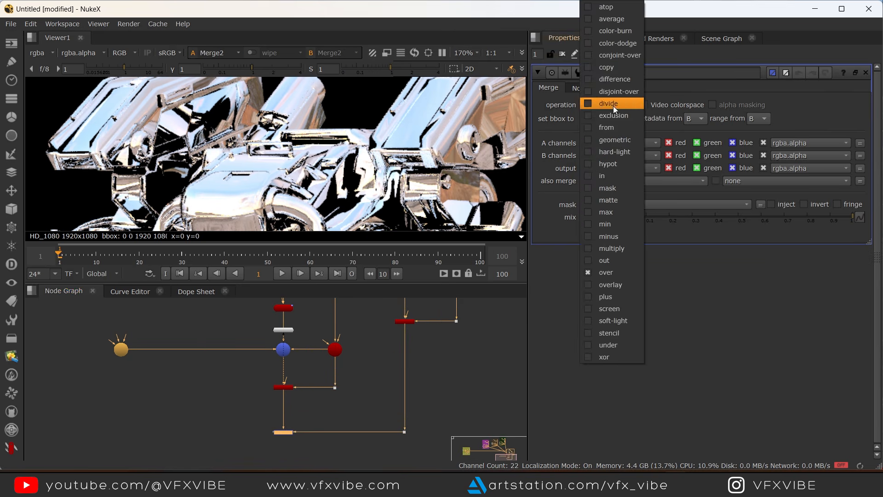
{"action": "left_click", "coordinate": [605, 297]}
Set Merge2's mix to 0.02 and view the combined robot render in an enlarged viewer
{"action": "left_click", "coordinate": [288, 432]}
{"action": "left_click_drag", "start_coordinate": [816, 218], "coordinate": [629, 237]}
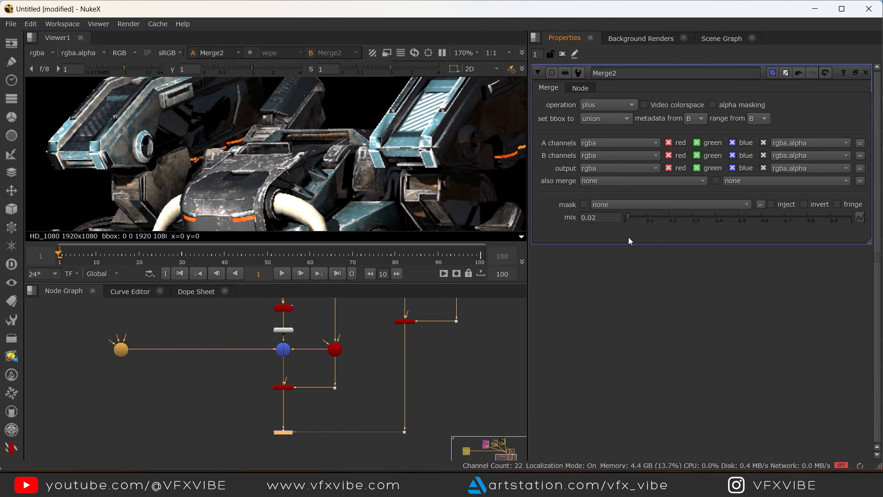
{"action": "scroll", "coordinate": [355, 131], "scroll_direction": "down", "scroll_amount": 3}
{"action": "key", "text": "space"}
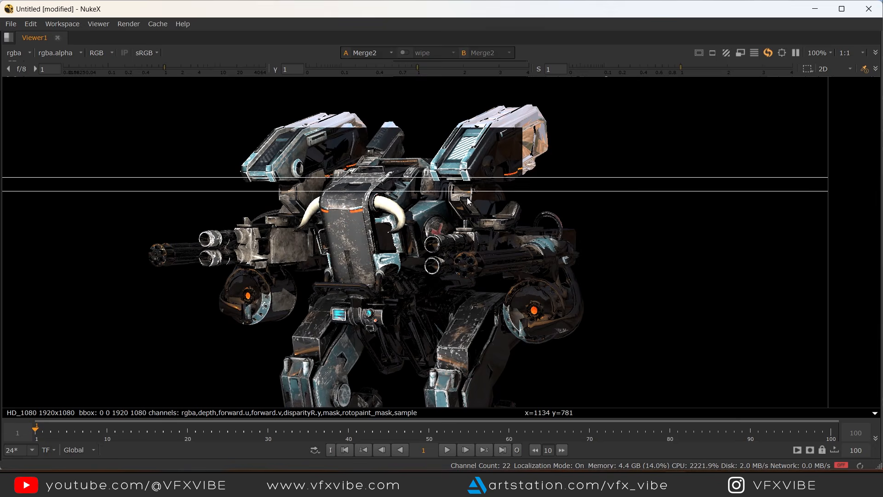
Disable and re-enable Merge2 to compare the robot's gun detail with and without the added reflection pass
{"action": "scroll", "coordinate": [516, 158], "scroll_direction": "up", "scroll_amount": 3}
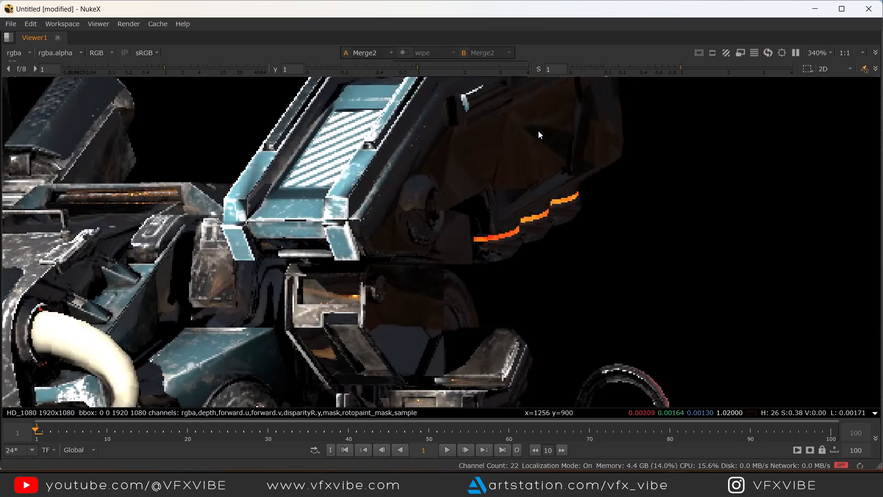
{"action": "key", "text": "space"}
{"action": "scroll", "coordinate": [303, 184], "scroll_direction": "down", "scroll_amount": 4}
{"action": "middle_click_drag", "start_coordinate": [332, 357], "coordinate": [338, 356]}
{"action": "left_click_drag", "start_coordinate": [326, 410], "coordinate": [252, 454]}
{"action": "key", "text": "d"}
{"action": "scroll", "coordinate": [211, 132], "scroll_direction": "up", "scroll_amount": 4}
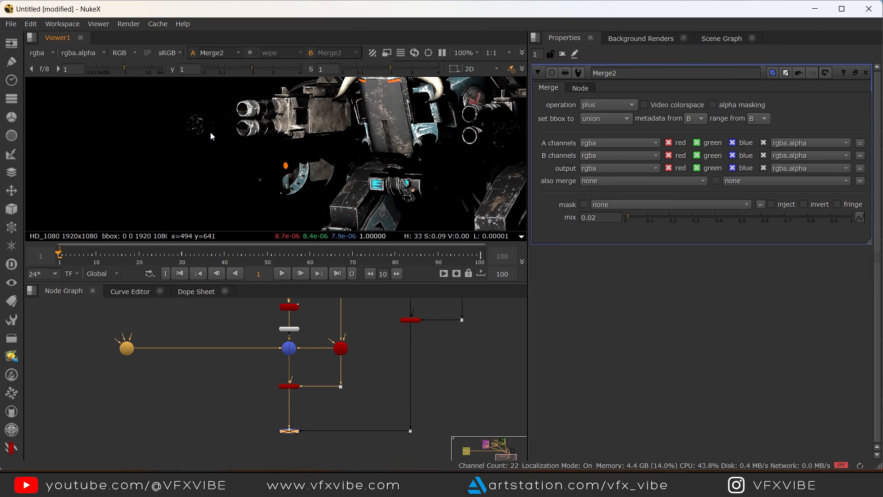
{"action": "scroll", "coordinate": [222, 135], "scroll_direction": "up", "scroll_amount": 4}
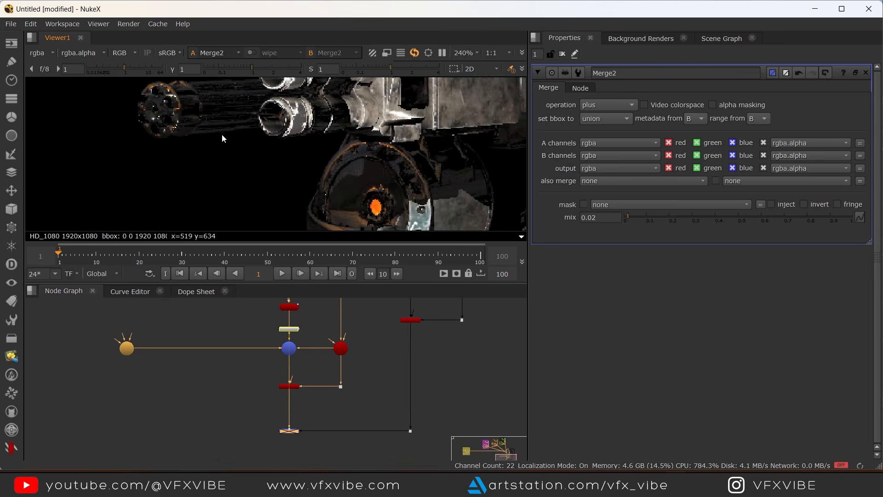
{"action": "key", "text": "d"}
Raise ScanlineRender2_1's Camera Samples first to 4(2x2) for a check on the gun, and finally to 9(3x3)
{"action": "scroll", "coordinate": [402, 381], "scroll_direction": "down", "scroll_amount": 7}
{"action": "scroll", "coordinate": [367, 393], "scroll_direction": "up", "scroll_amount": 11}
{"action": "middle_click_drag", "start_coordinate": [400, 428], "coordinate": [387, 324]}
{"action": "scroll", "coordinate": [388, 341], "scroll_direction": "down", "scroll_amount": 4}
{"action": "scroll", "coordinate": [386, 396], "scroll_direction": "up", "scroll_amount": 4}
{"action": "left_click", "coordinate": [387, 384]}
{"action": "double_click", "coordinate": [388, 387]}
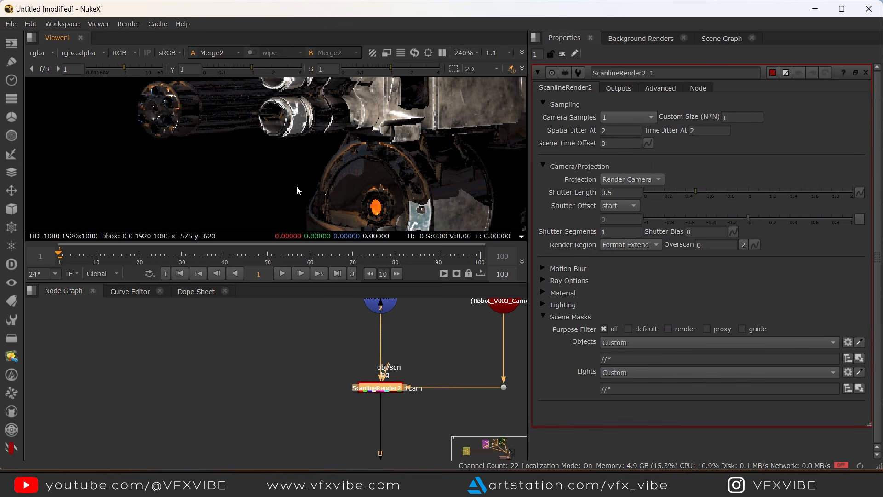
{"action": "scroll", "coordinate": [297, 186], "scroll_direction": "up", "scroll_amount": 1}
{"action": "scroll", "coordinate": [393, 210], "scroll_direction": "up", "scroll_amount": 4}
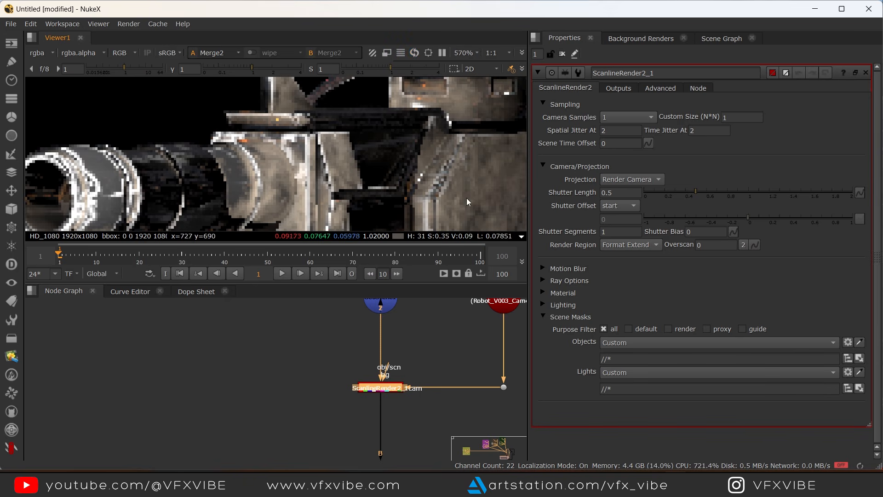
{"action": "left_click", "coordinate": [621, 117]}
{"action": "left_click", "coordinate": [625, 129]}
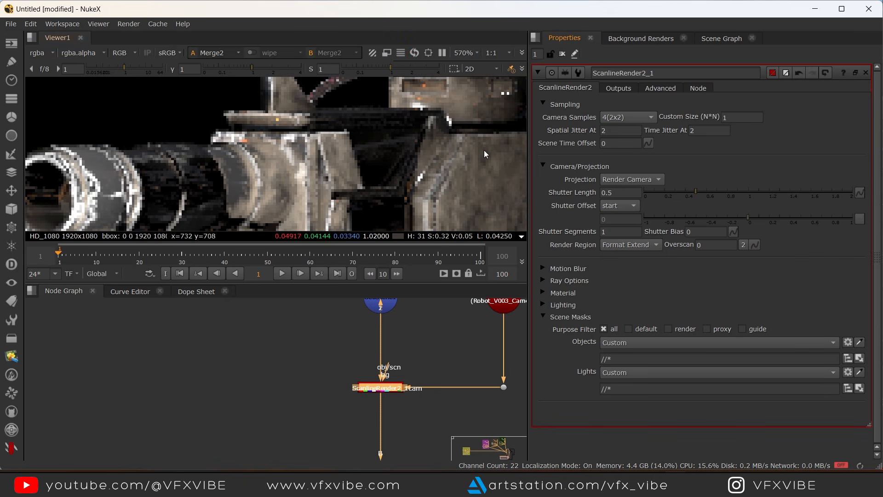
{"action": "left_click", "coordinate": [623, 118]}
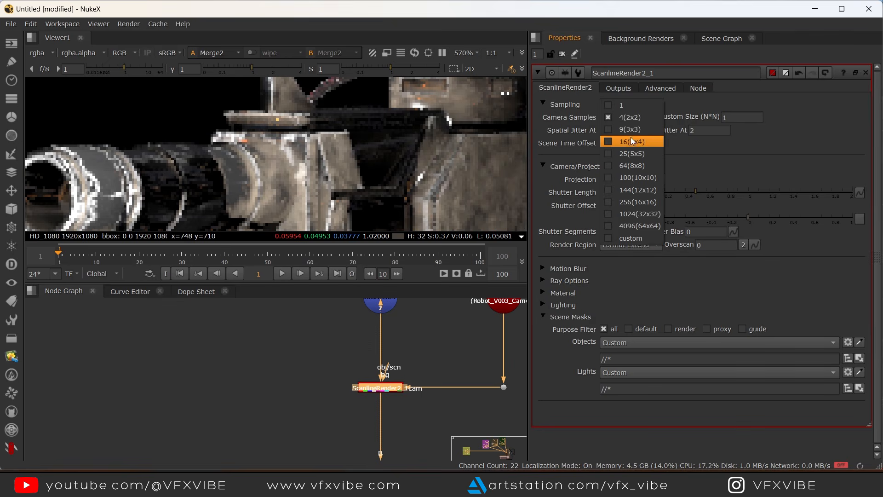
{"action": "left_click", "coordinate": [630, 133]}
Examine the Merge2 render in an enlarged viewer, checking the robot's feet and the metal floor for noise
{"action": "scroll", "coordinate": [376, 163], "scroll_direction": "down", "scroll_amount": 8}
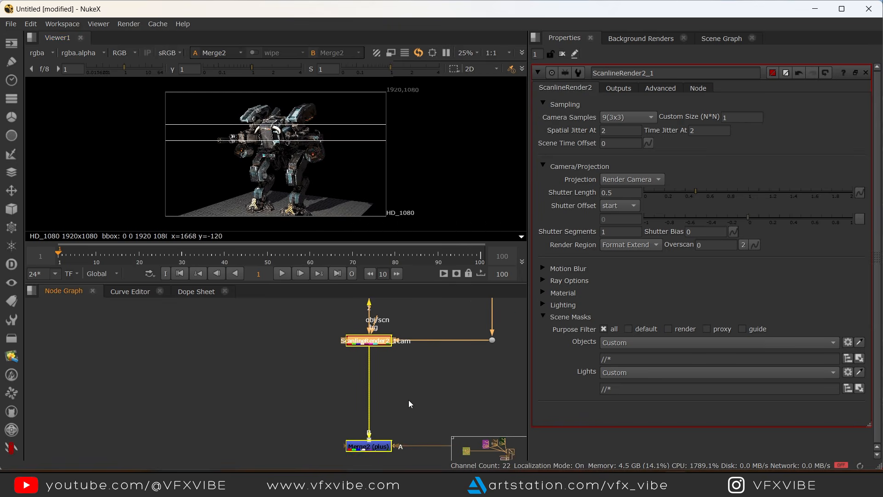
{"action": "key", "text": "space"}
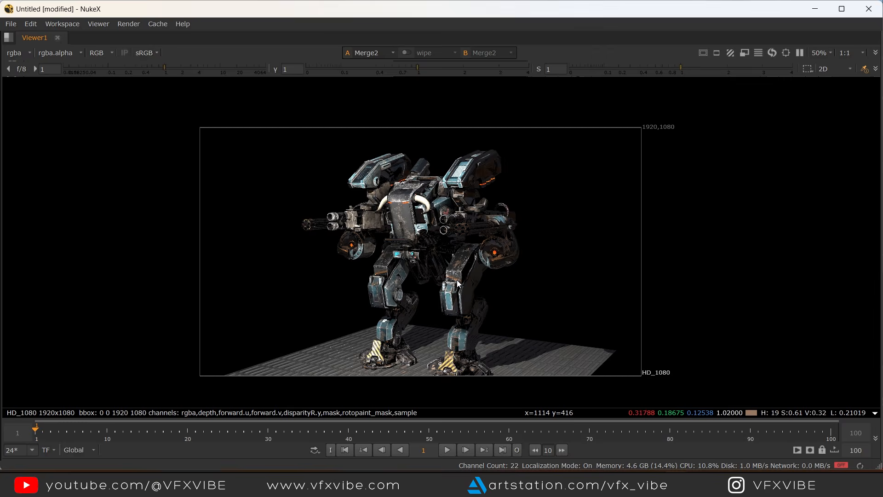
{"action": "scroll", "coordinate": [346, 358], "scroll_direction": "up", "scroll_amount": 3}
{"action": "scroll", "coordinate": [345, 357], "scroll_direction": "up", "scroll_amount": 2}
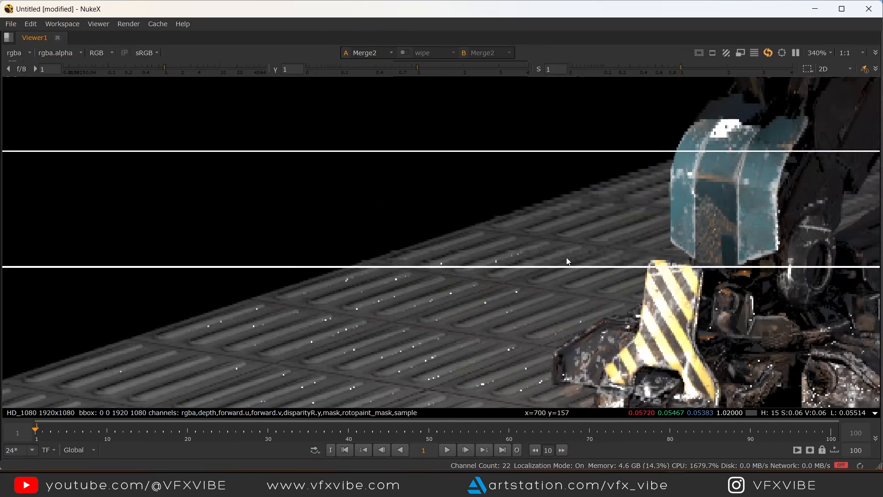
{"action": "scroll", "coordinate": [543, 266], "scroll_direction": "down", "scroll_amount": 2}
{"action": "middle_click_drag", "start_coordinate": [582, 281], "coordinate": [424, 221]}
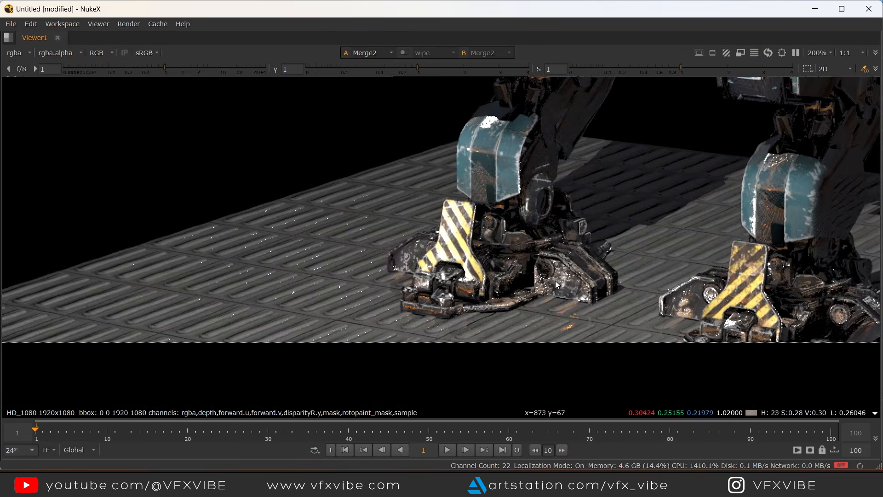
{"action": "scroll", "coordinate": [565, 283], "scroll_direction": "up", "scroll_amount": 2}
{"action": "left_click_drag", "start_coordinate": [601, 221], "coordinate": [339, 348]}
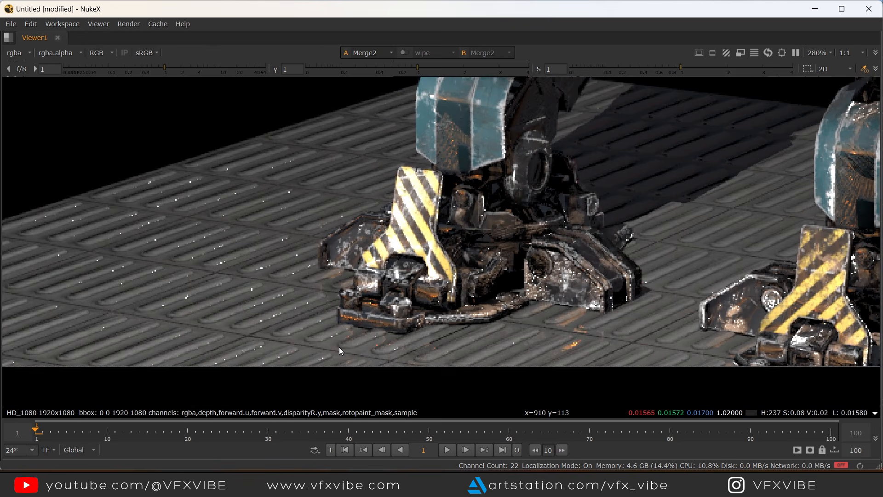
Examine the robot's upper body, guns and shoulder pods up close in the Merge2 render
{"action": "scroll", "coordinate": [411, 276], "scroll_direction": "down", "scroll_amount": 5}
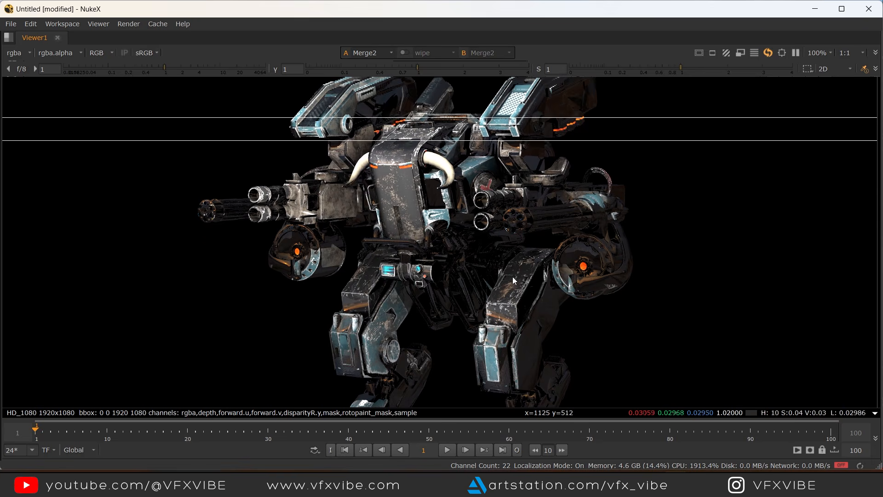
{"action": "scroll", "coordinate": [384, 167], "scroll_direction": "up", "scroll_amount": 2}
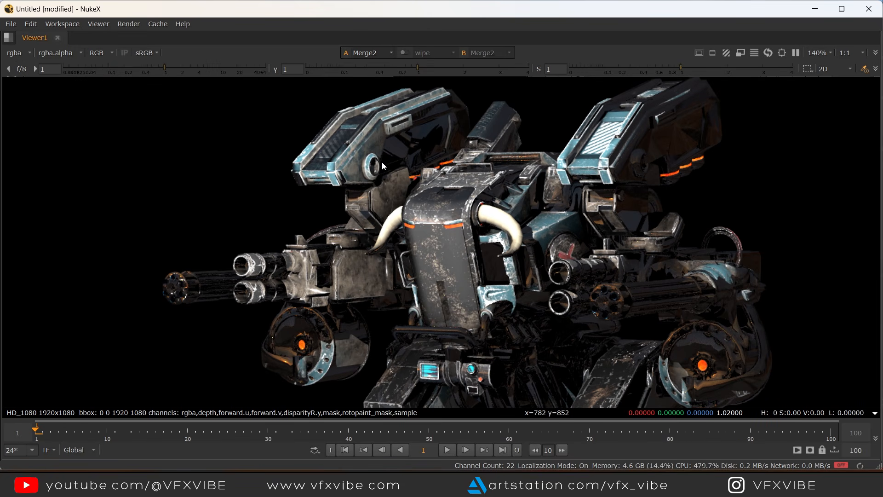
{"action": "middle_click_drag", "start_coordinate": [533, 257], "coordinate": [496, 246]}
{"action": "middle_click_drag", "start_coordinate": [538, 287], "coordinate": [528, 249]}
{"action": "scroll", "coordinate": [475, 284], "scroll_direction": "down", "scroll_amount": 3}
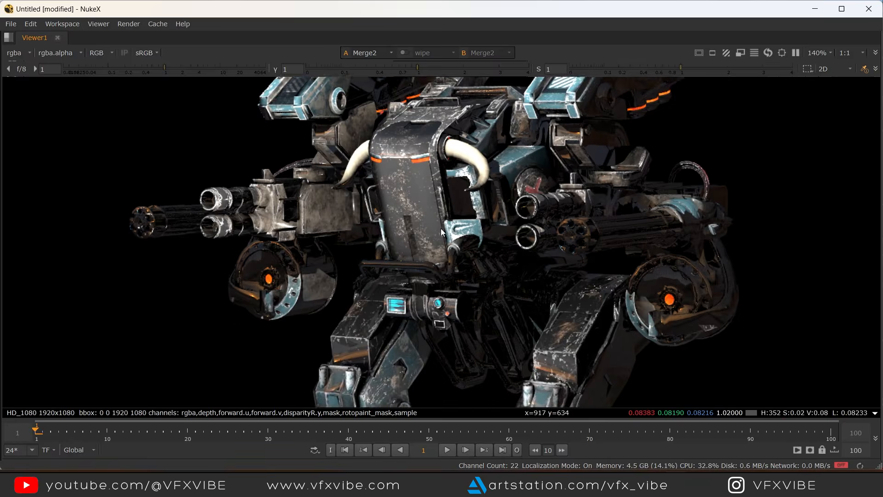
{"action": "middle_click_drag", "start_coordinate": [476, 284], "coordinate": [479, 284]}
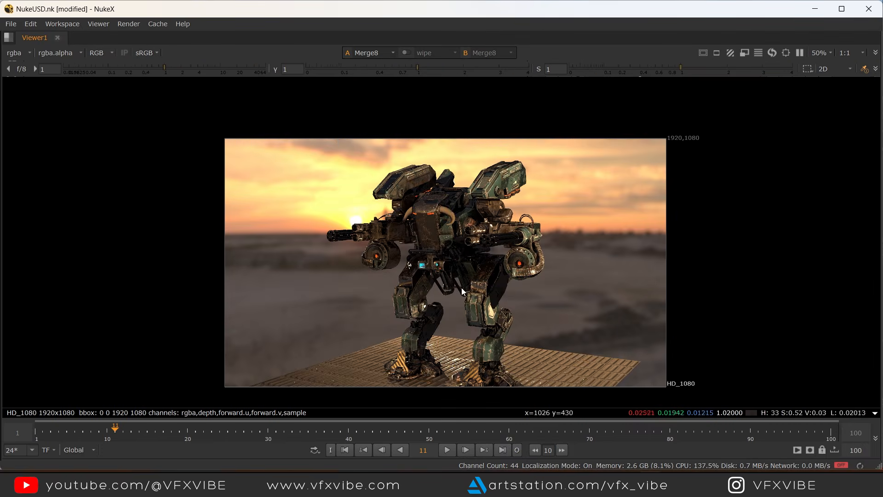
In the NukeUSD.nk script, view the output of ScanlineRender2_4 and fit the image in the viewer
{"action": "scroll", "coordinate": [463, 290], "scroll_direction": "up", "scroll_amount": 3}
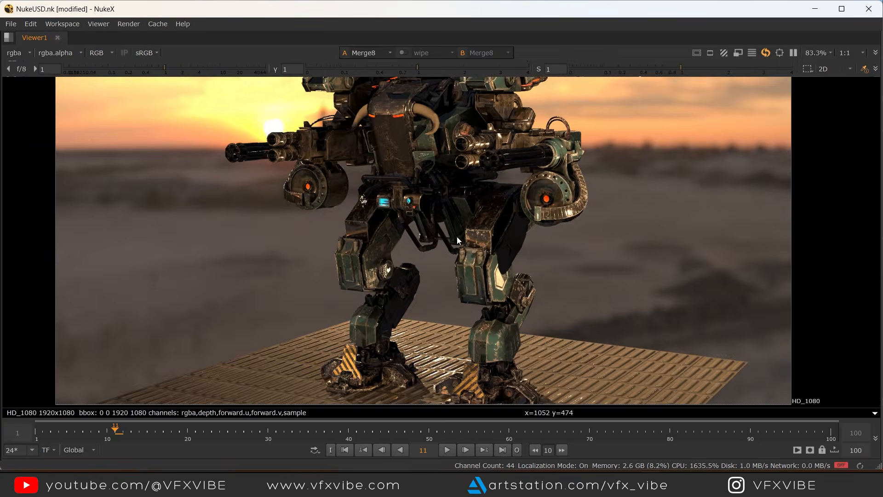
{"action": "key", "text": "space"}
{"action": "scroll", "coordinate": [439, 345], "scroll_direction": "down", "scroll_amount": 4}
{"action": "middle_click_drag", "start_coordinate": [432, 344], "coordinate": [393, 319]}
{"action": "scroll", "coordinate": [413, 393], "scroll_direction": "up", "scroll_amount": 4}
{"action": "middle_click_drag", "start_coordinate": [413, 394], "coordinate": [420, 362]}
{"action": "scroll", "coordinate": [395, 390], "scroll_direction": "up", "scroll_amount": 5}
{"action": "left_click_drag", "start_coordinate": [376, 388], "coordinate": [325, 412]}
{"action": "key", "text": "1"}
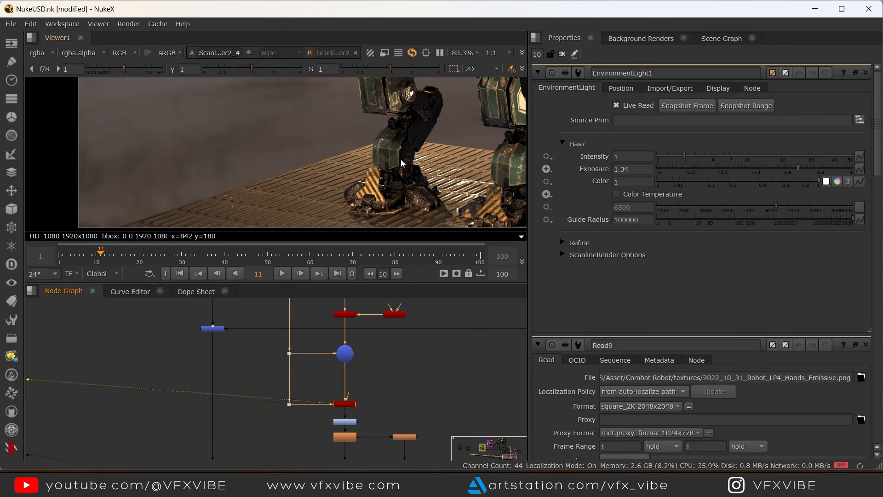
{"action": "key", "text": "f"}
View the final Merge8 node and examine the robot composited over the sunset background in an enlarged viewer
{"action": "middle_click_drag", "start_coordinate": [351, 388], "coordinate": [385, 308]}
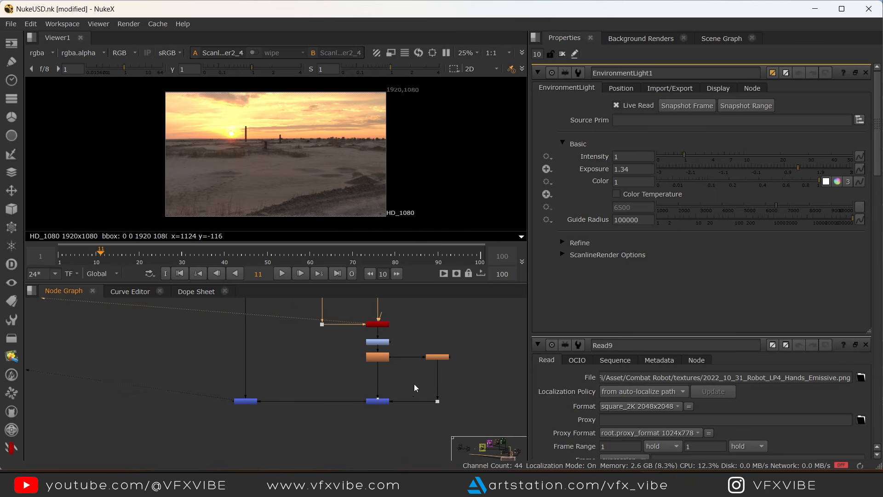
{"action": "middle_click_drag", "start_coordinate": [321, 404], "coordinate": [368, 395]}
{"action": "left_click_drag", "start_coordinate": [351, 360], "coordinate": [278, 412]}
{"action": "key", "text": "1"}
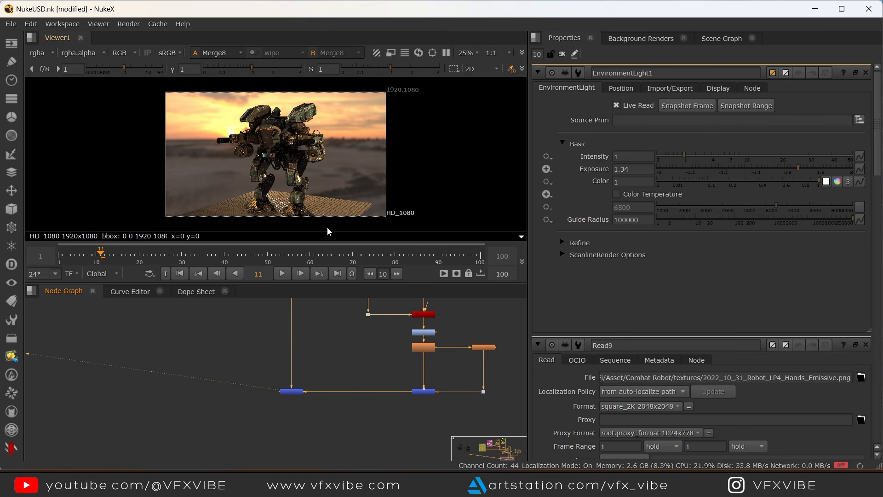
{"action": "key", "text": "space"}
{"action": "key", "text": "equal"}
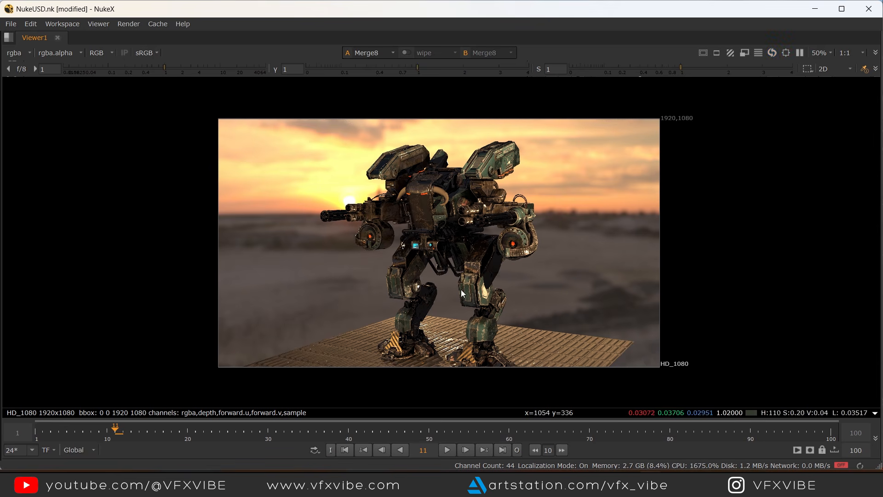
{"action": "key", "text": "space"}
{"action": "key", "text": "space"}
{"action": "scroll", "coordinate": [492, 184], "scroll_direction": "up", "scroll_amount": 3}
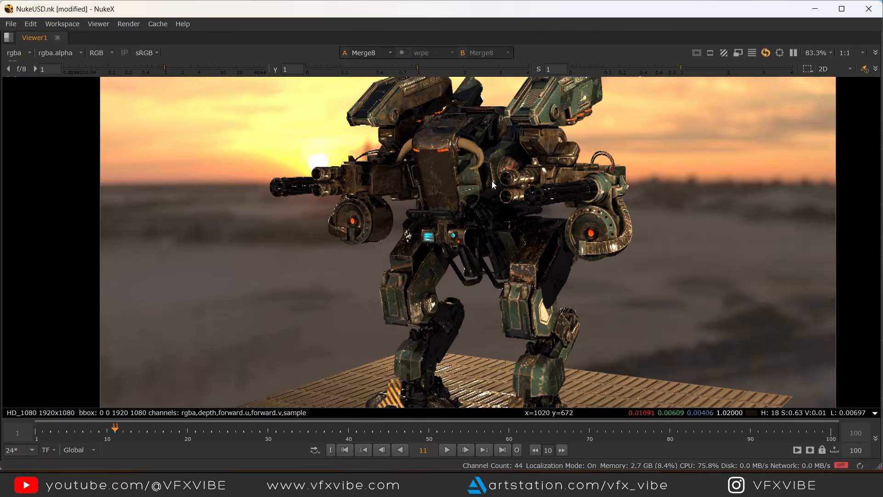
{"action": "scroll", "coordinate": [506, 250], "scroll_direction": "up", "scroll_amount": 1}
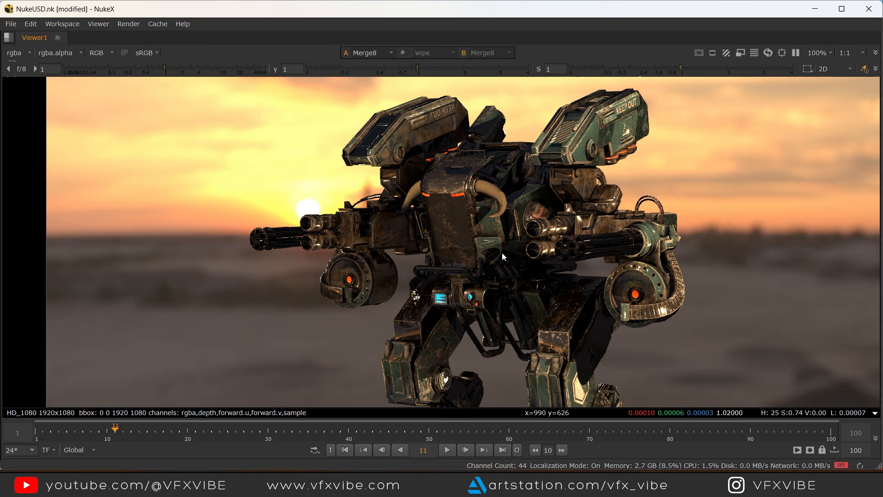
{"action": "scroll", "coordinate": [501, 252], "scroll_direction": "down", "scroll_amount": 3}
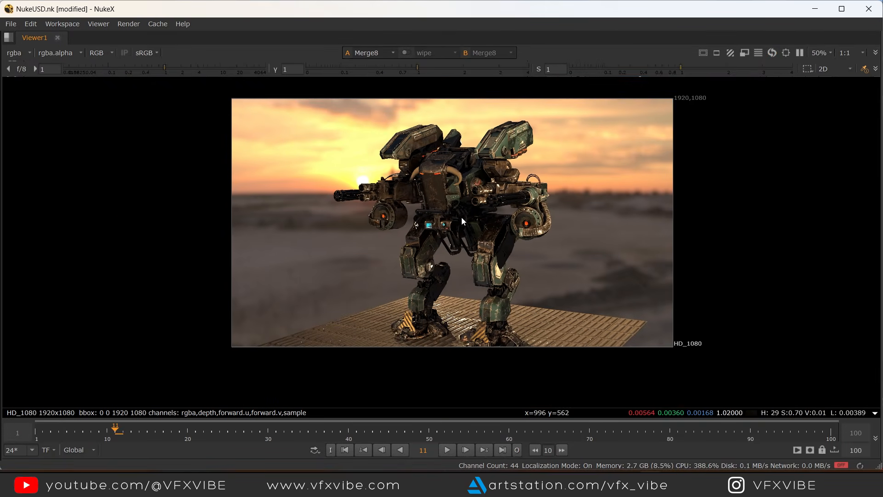